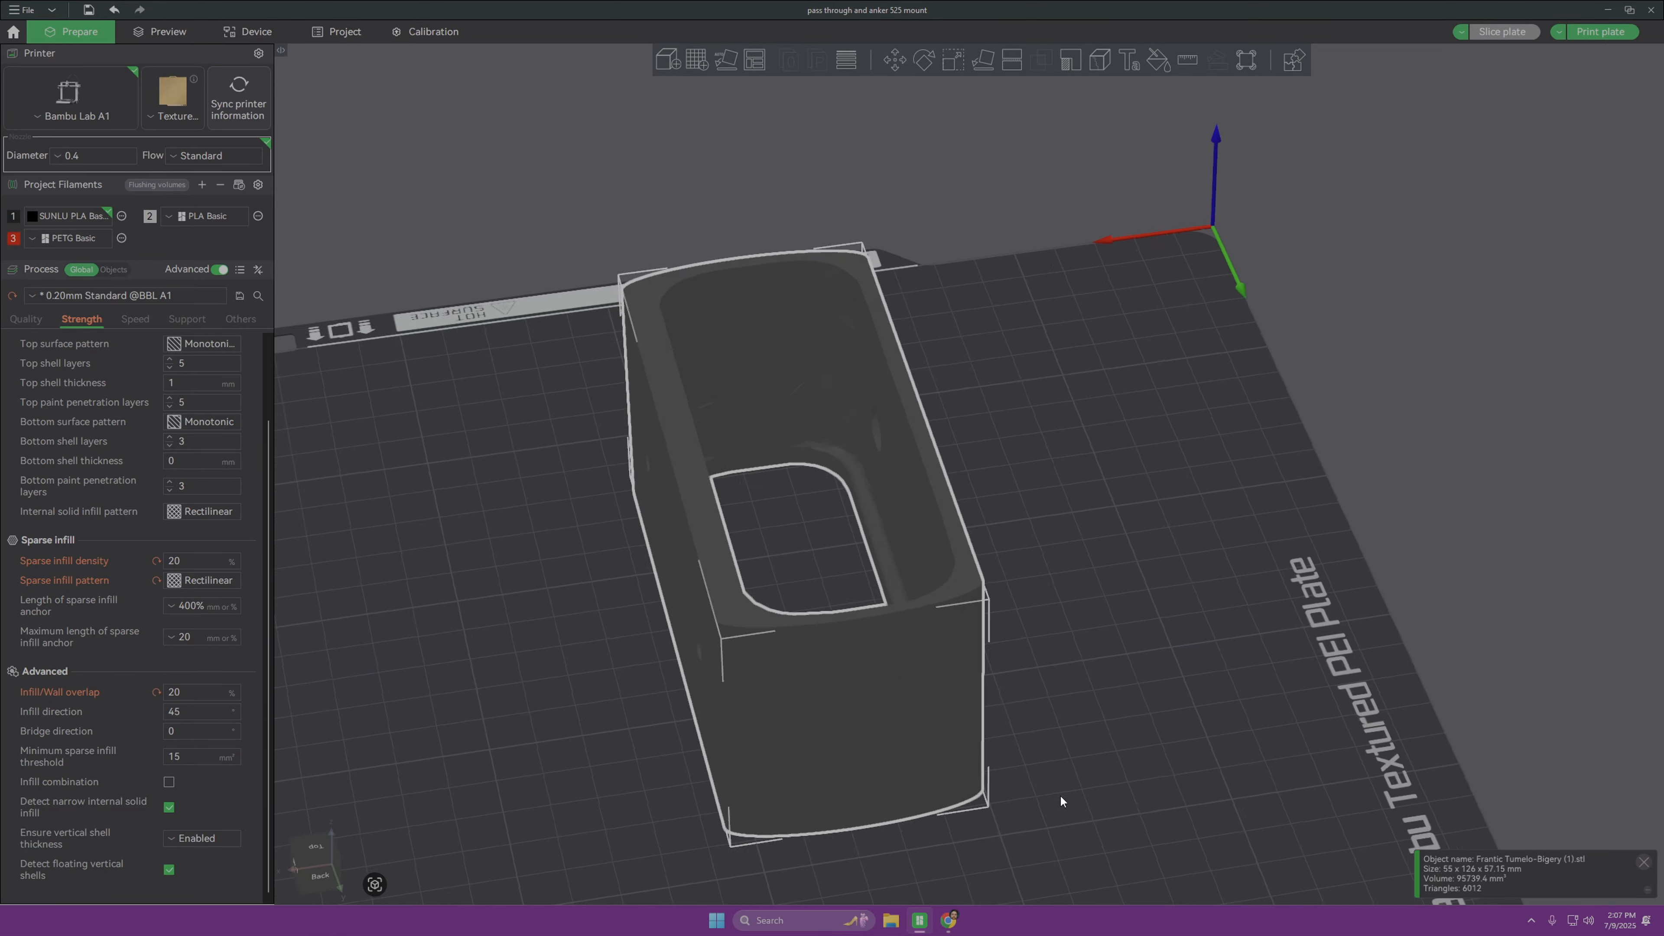
Step: Switch to the browser's Anker 525 charging station page and show the save option for the main product photo
mouse_move(954, 920)
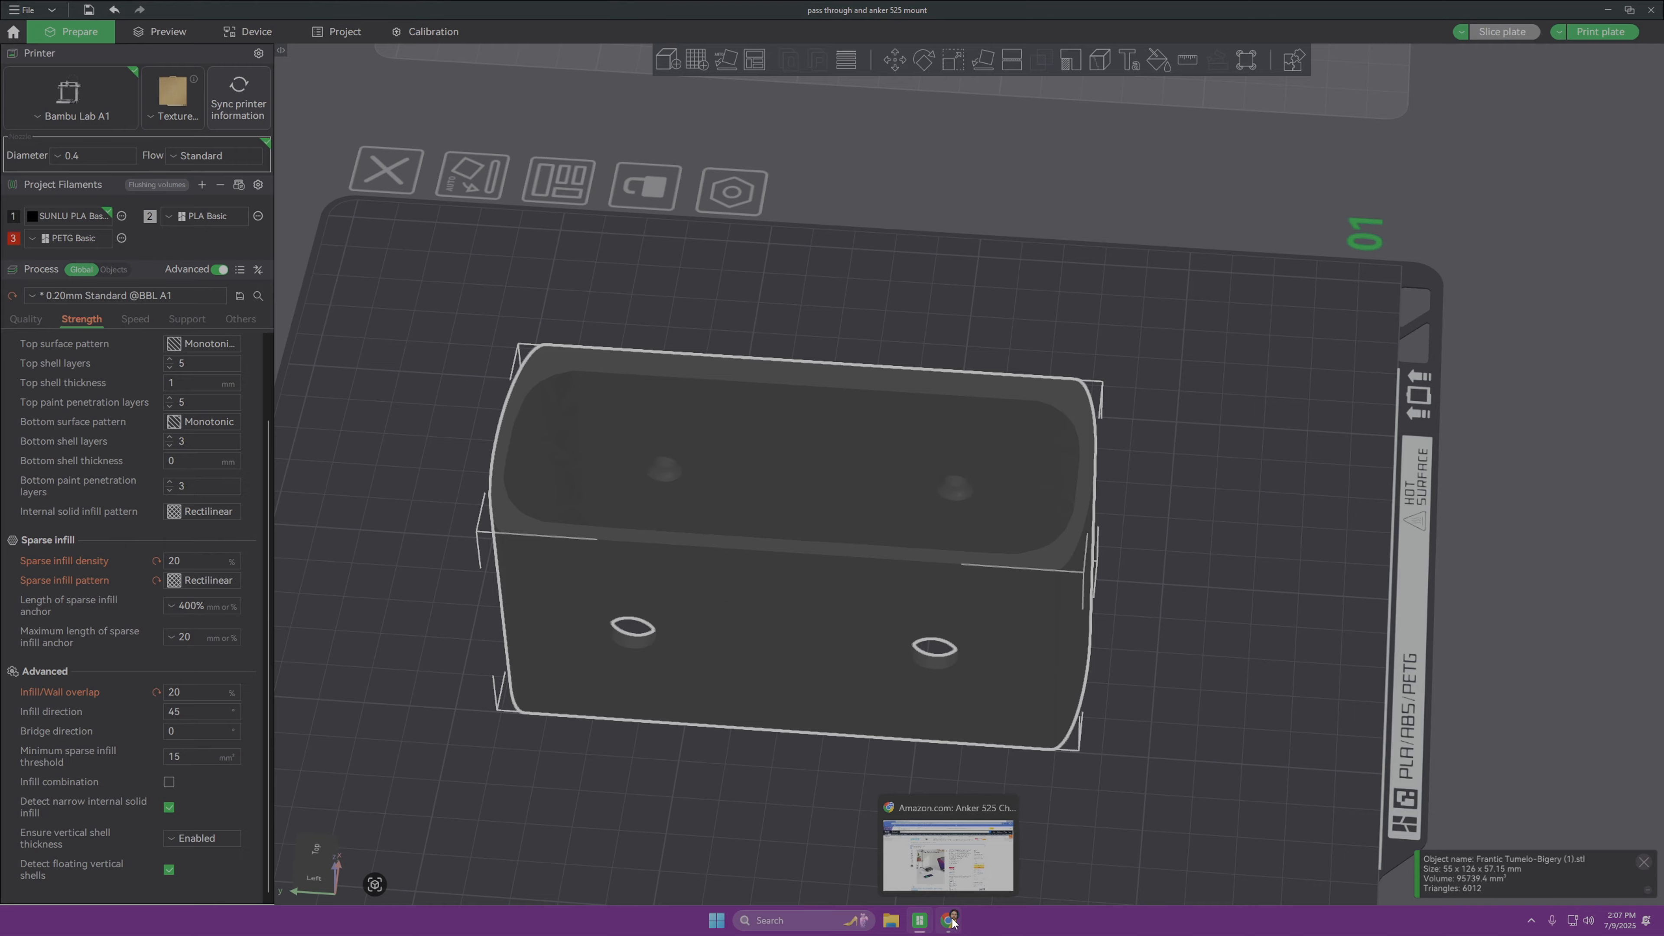
left_click(953, 921)
right_click(597, 646)
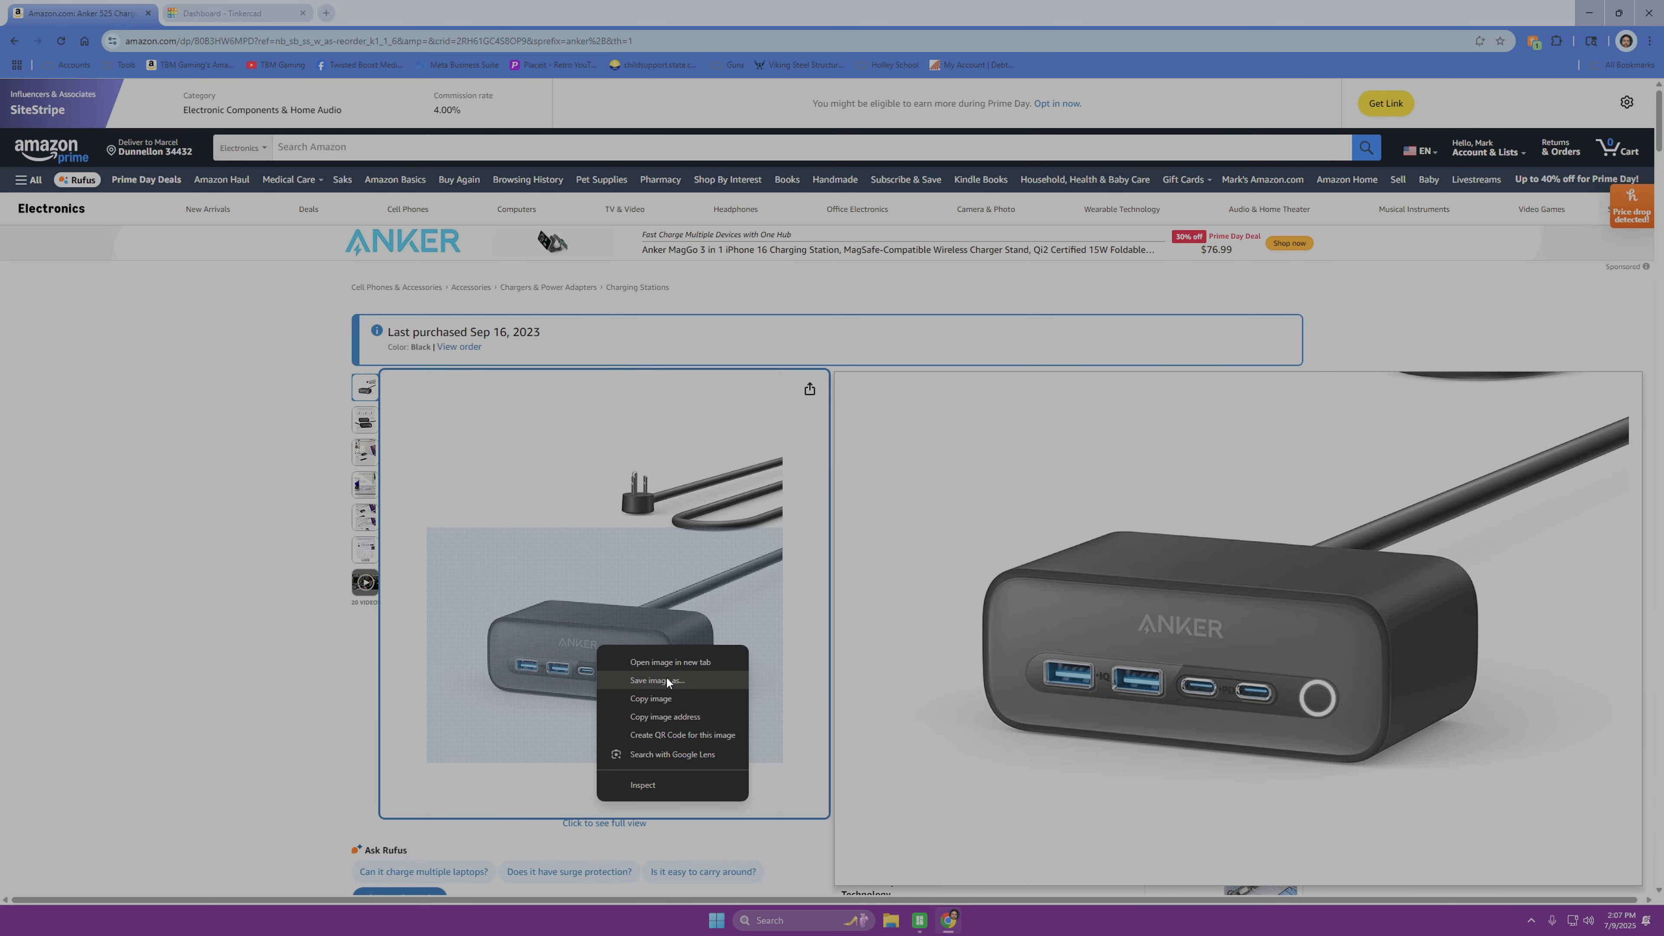
left_click(270, 613)
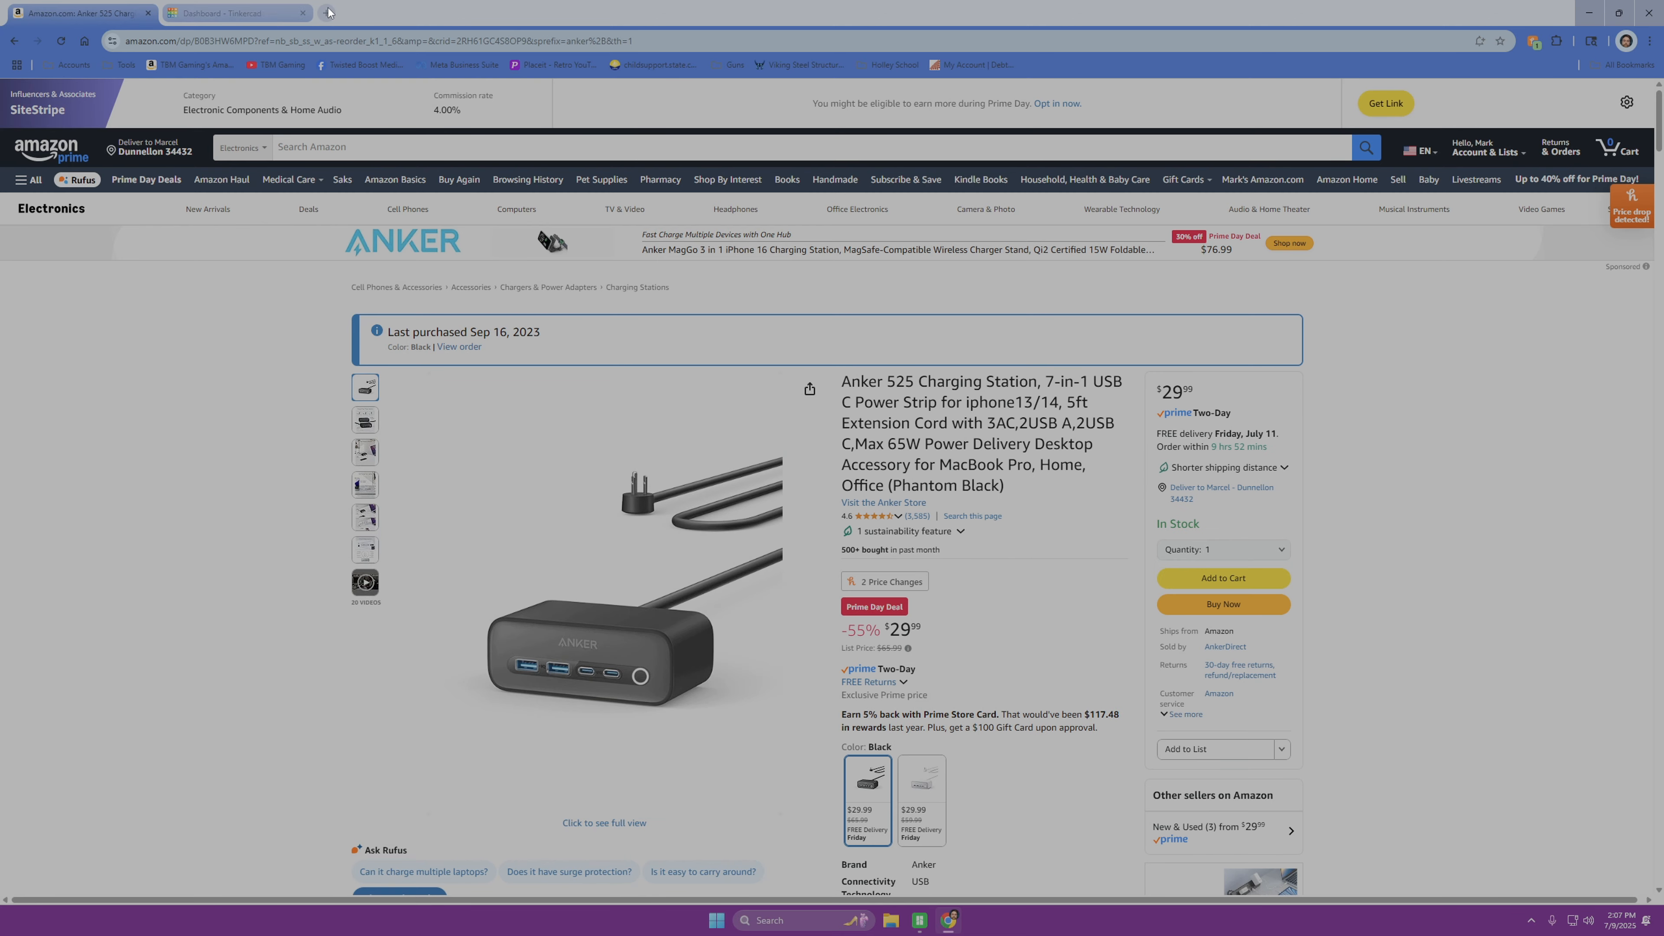
Step: Open MakerWorld in a new tab and go to MakerLab's Image to 3D Model tool
left_click(327, 13)
left_click(540, 318)
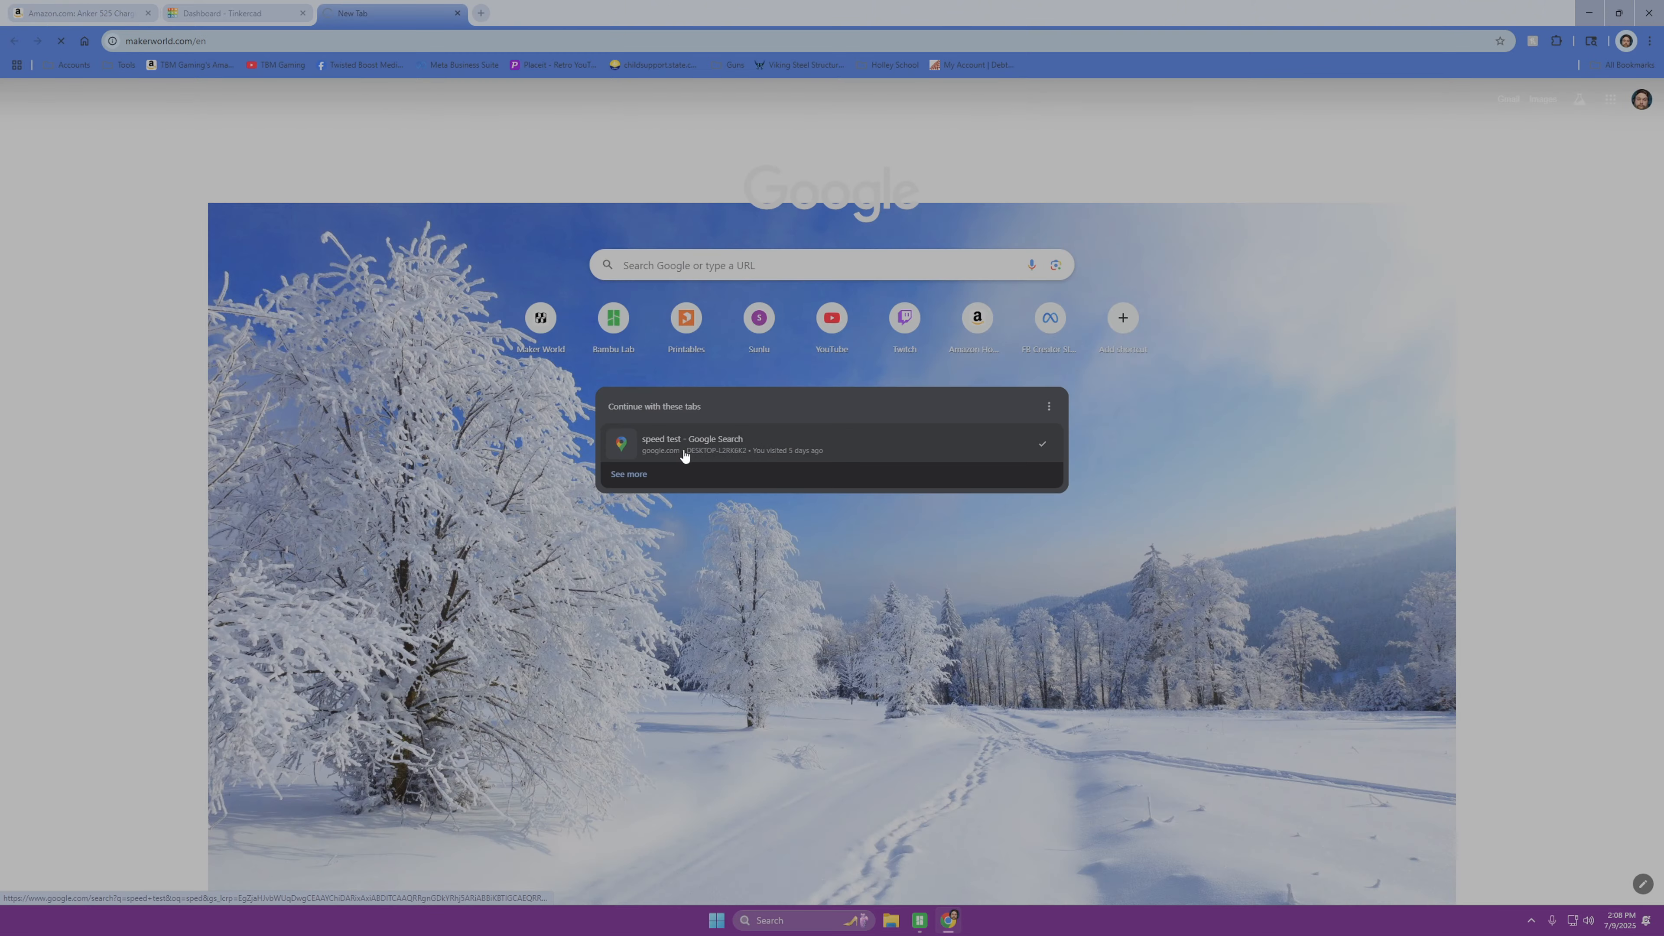
left_click(684, 104)
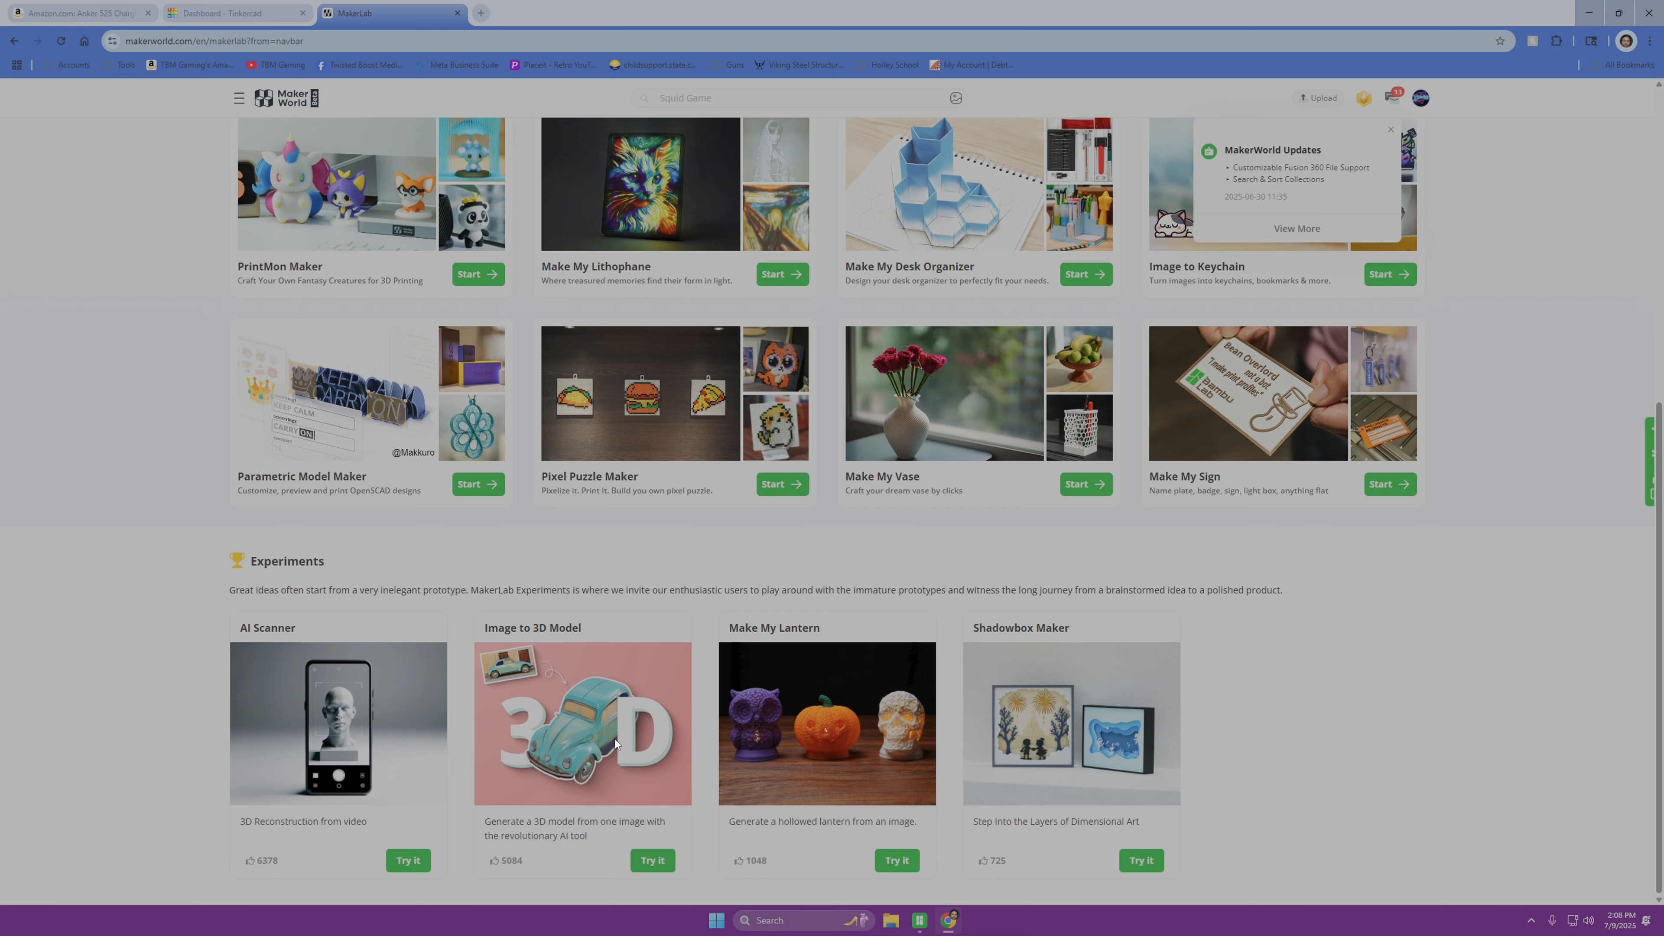
left_click(654, 745)
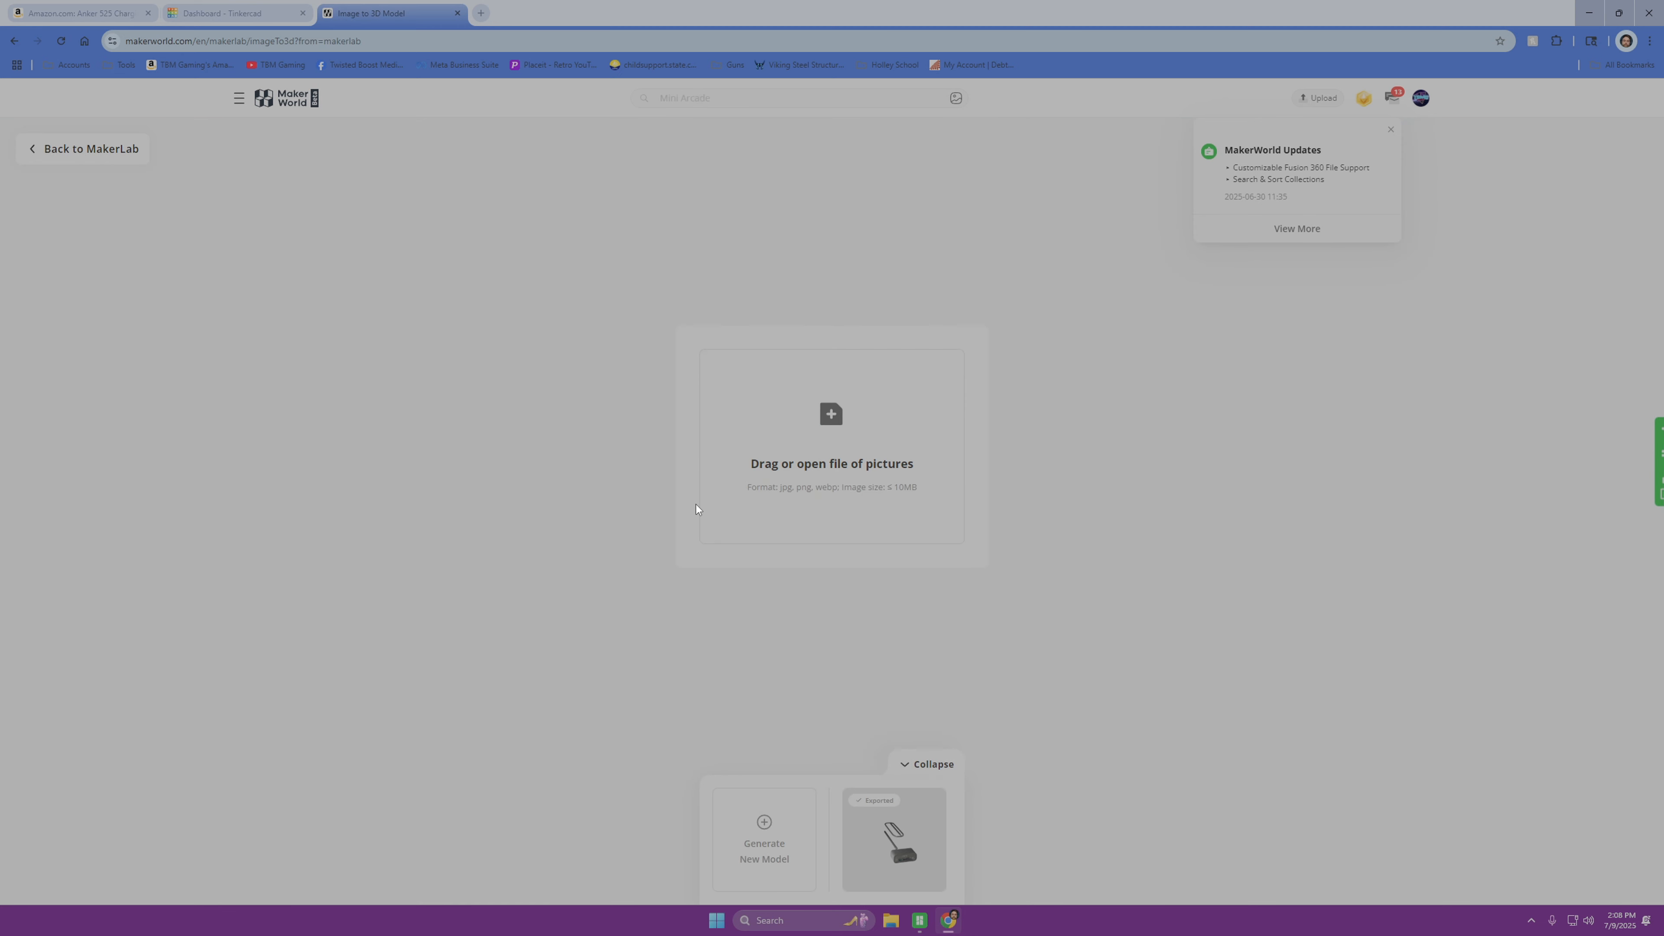
Step: Show where a new image-to-3D model is generated and examine the previously generated Anker station model from several angles
left_click(892, 873)
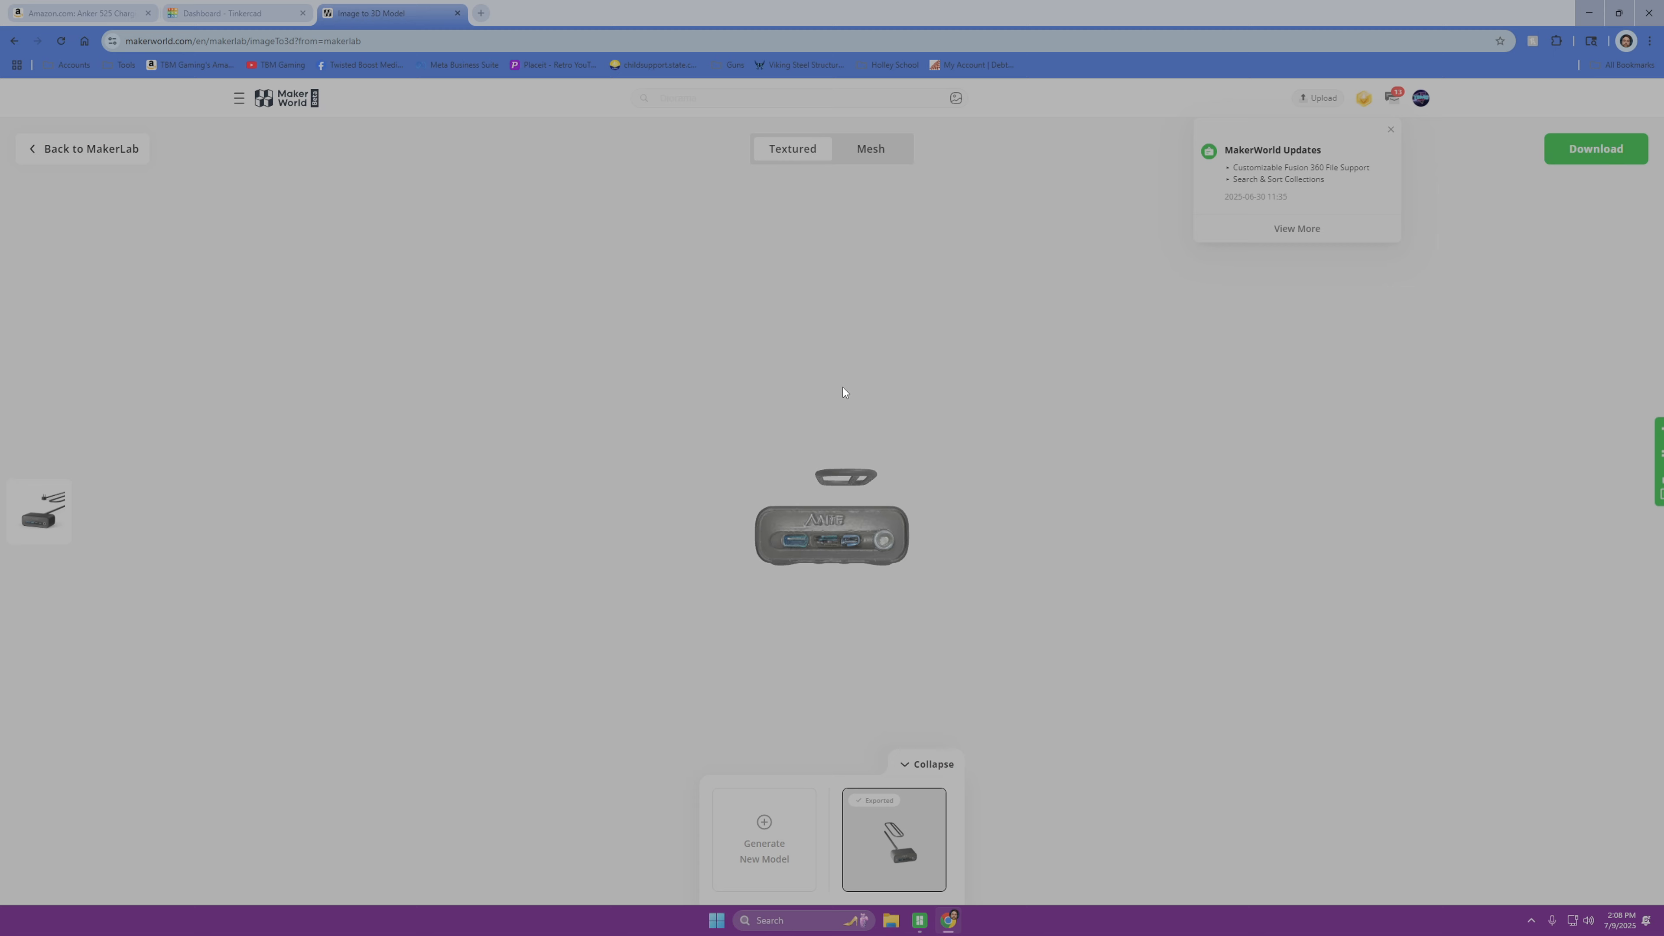
left_click(765, 846)
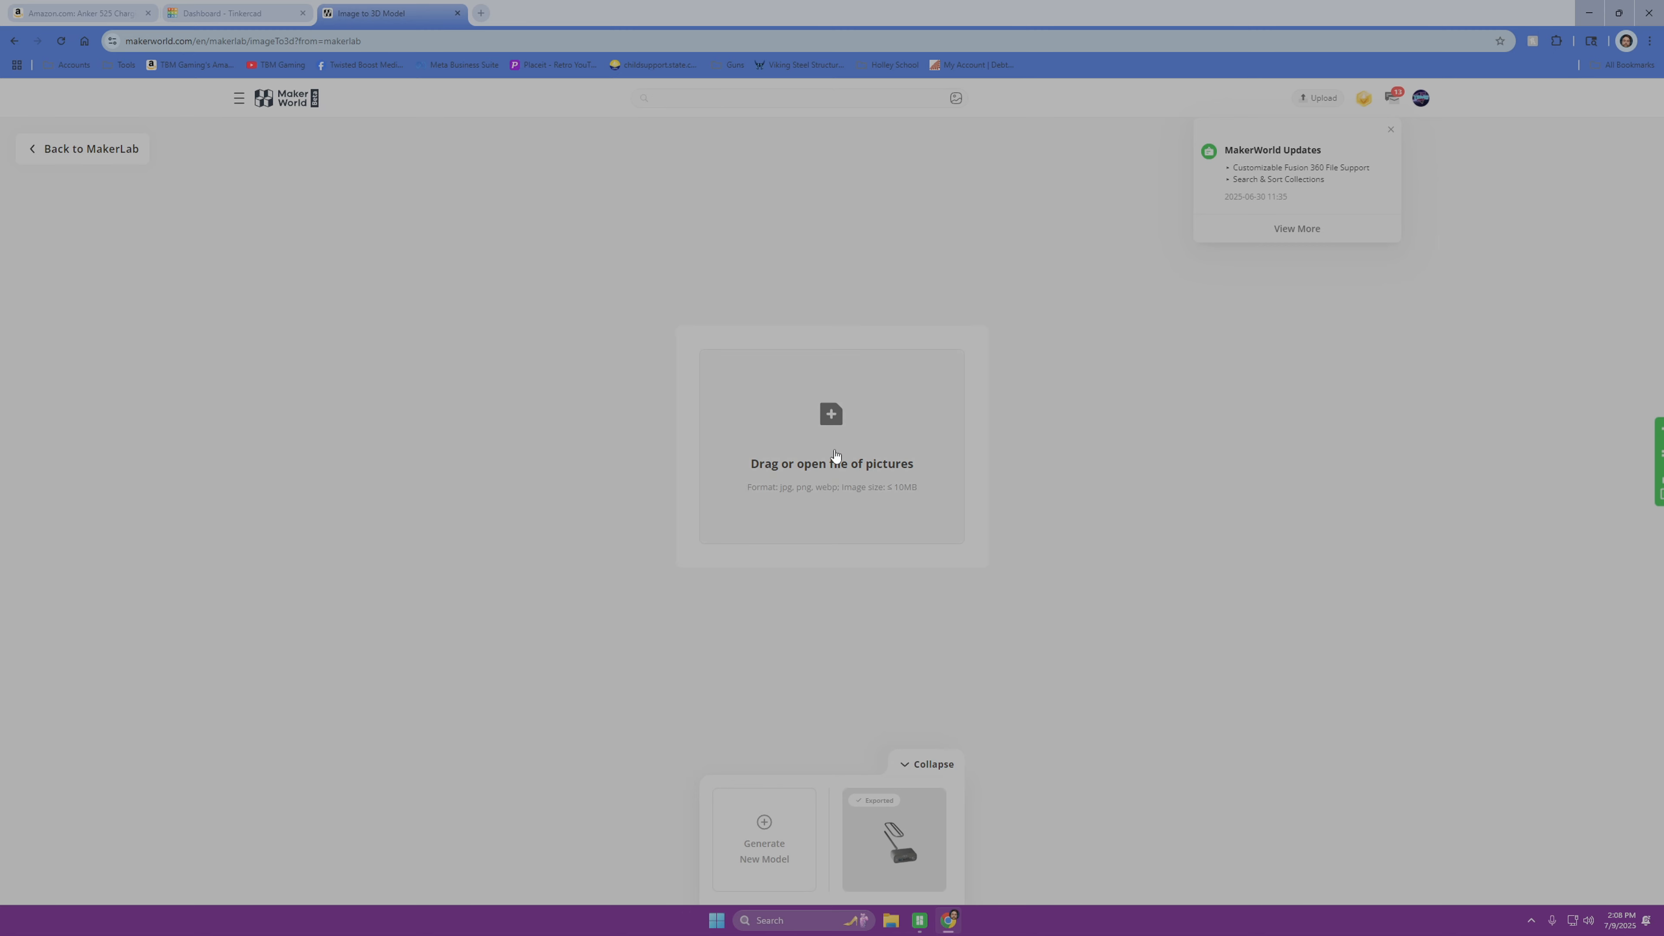
left_click(891, 842)
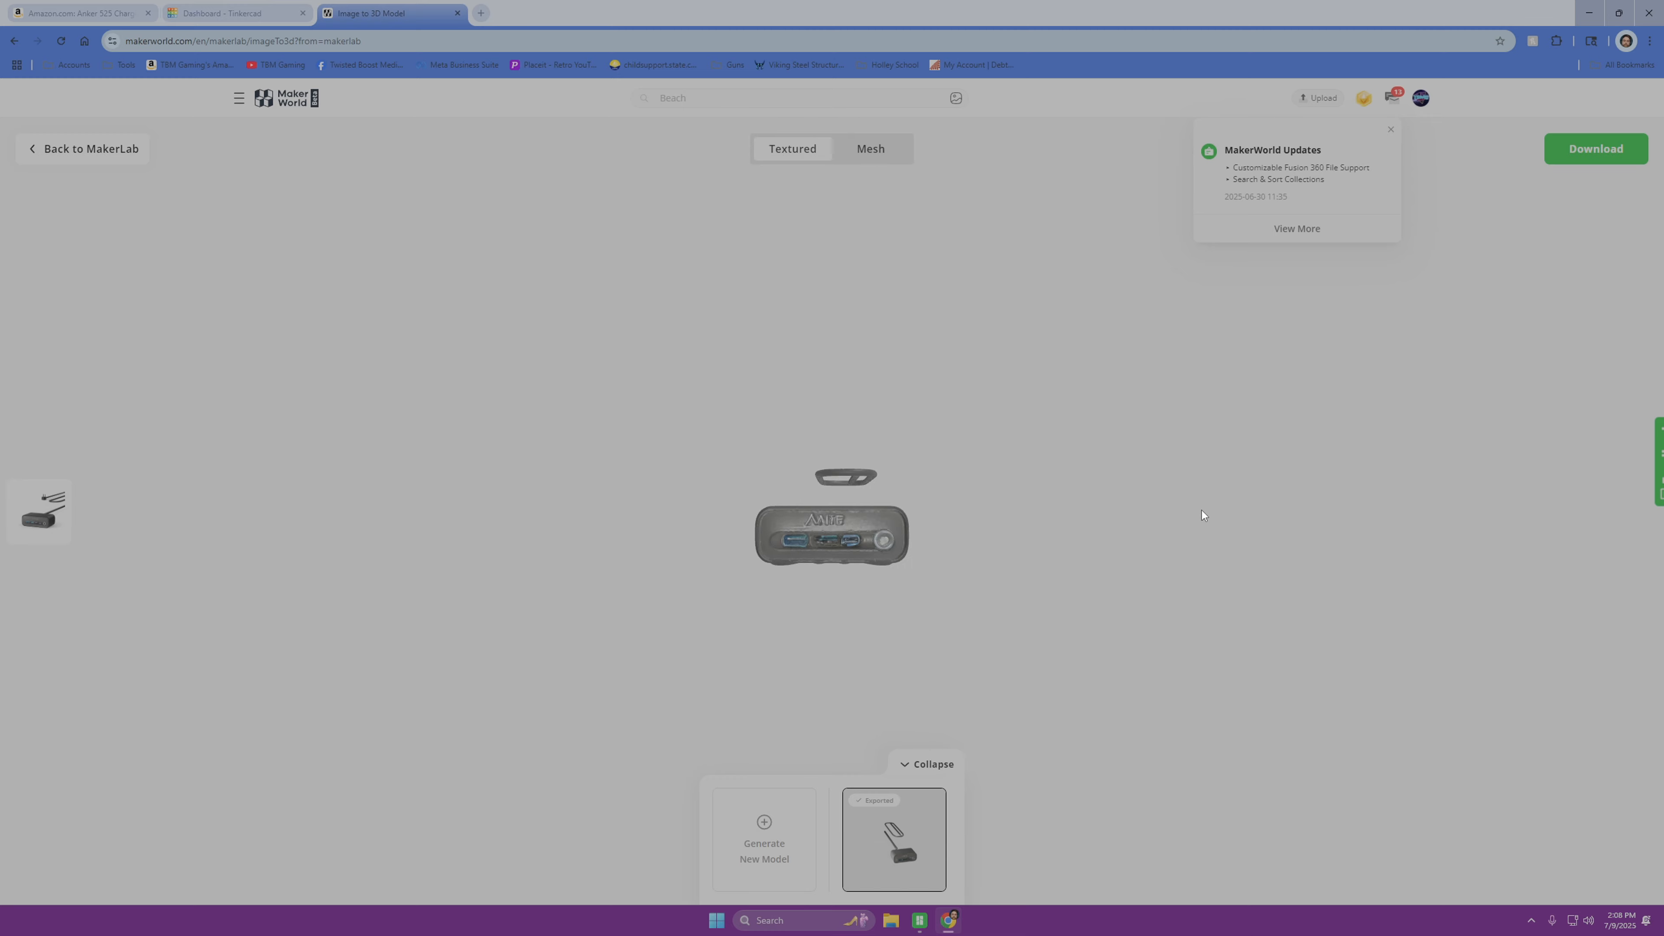
left_click_drag(811, 555, 774, 527)
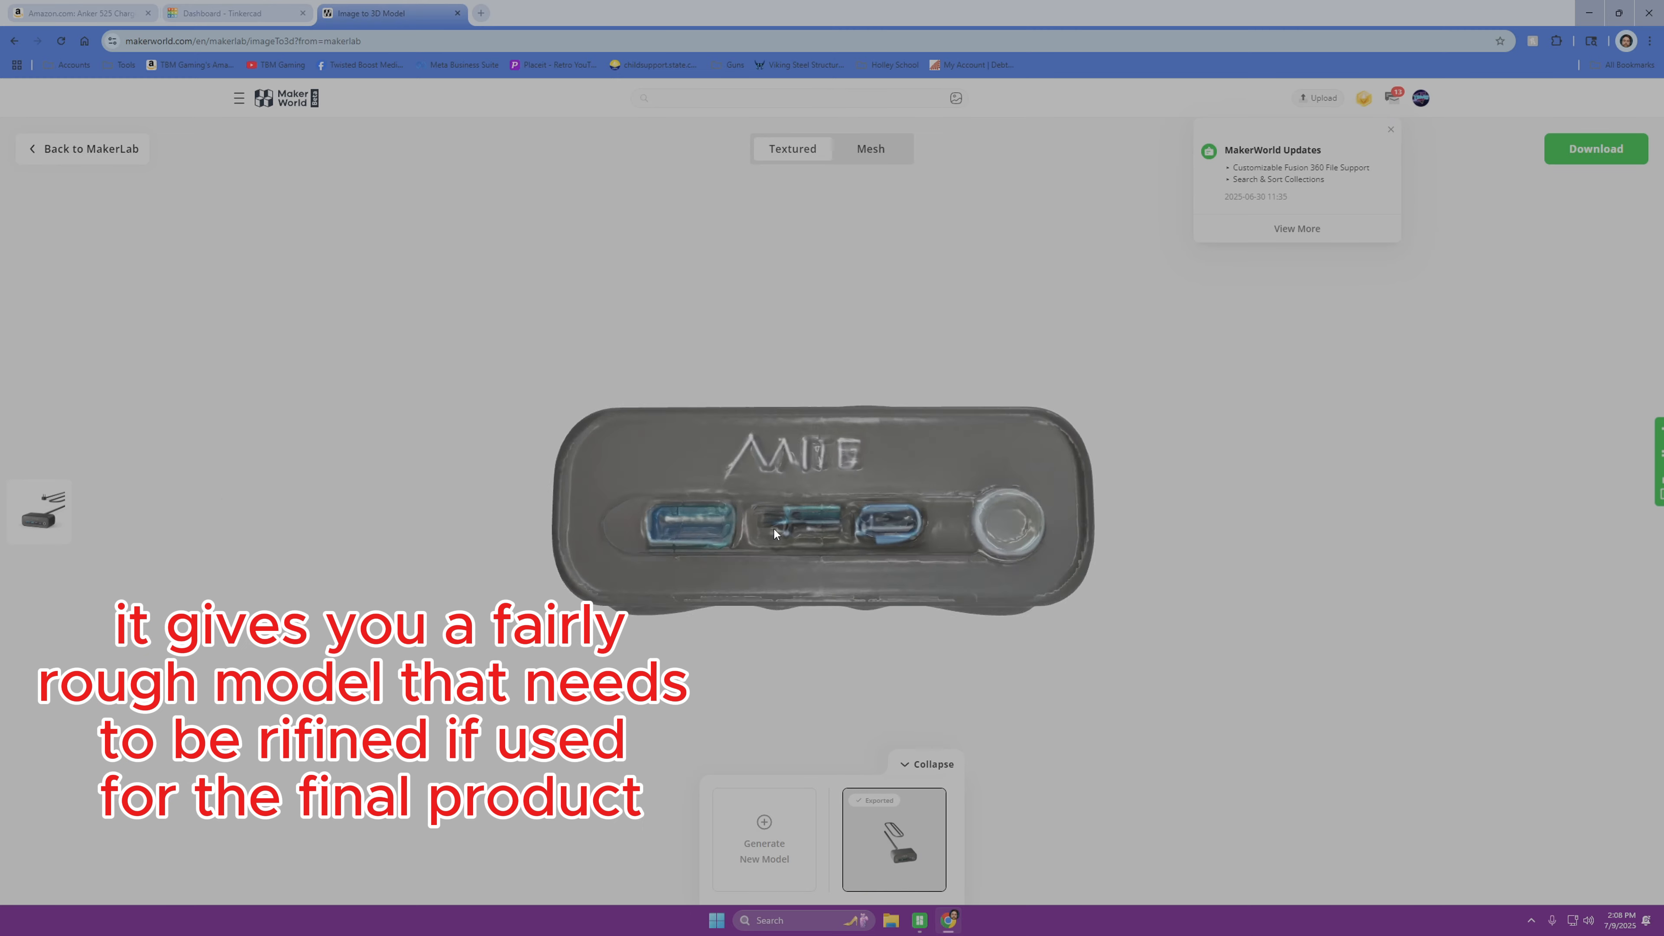
scroll(791, 556, "up", 5)
scroll(757, 534, "down", 6)
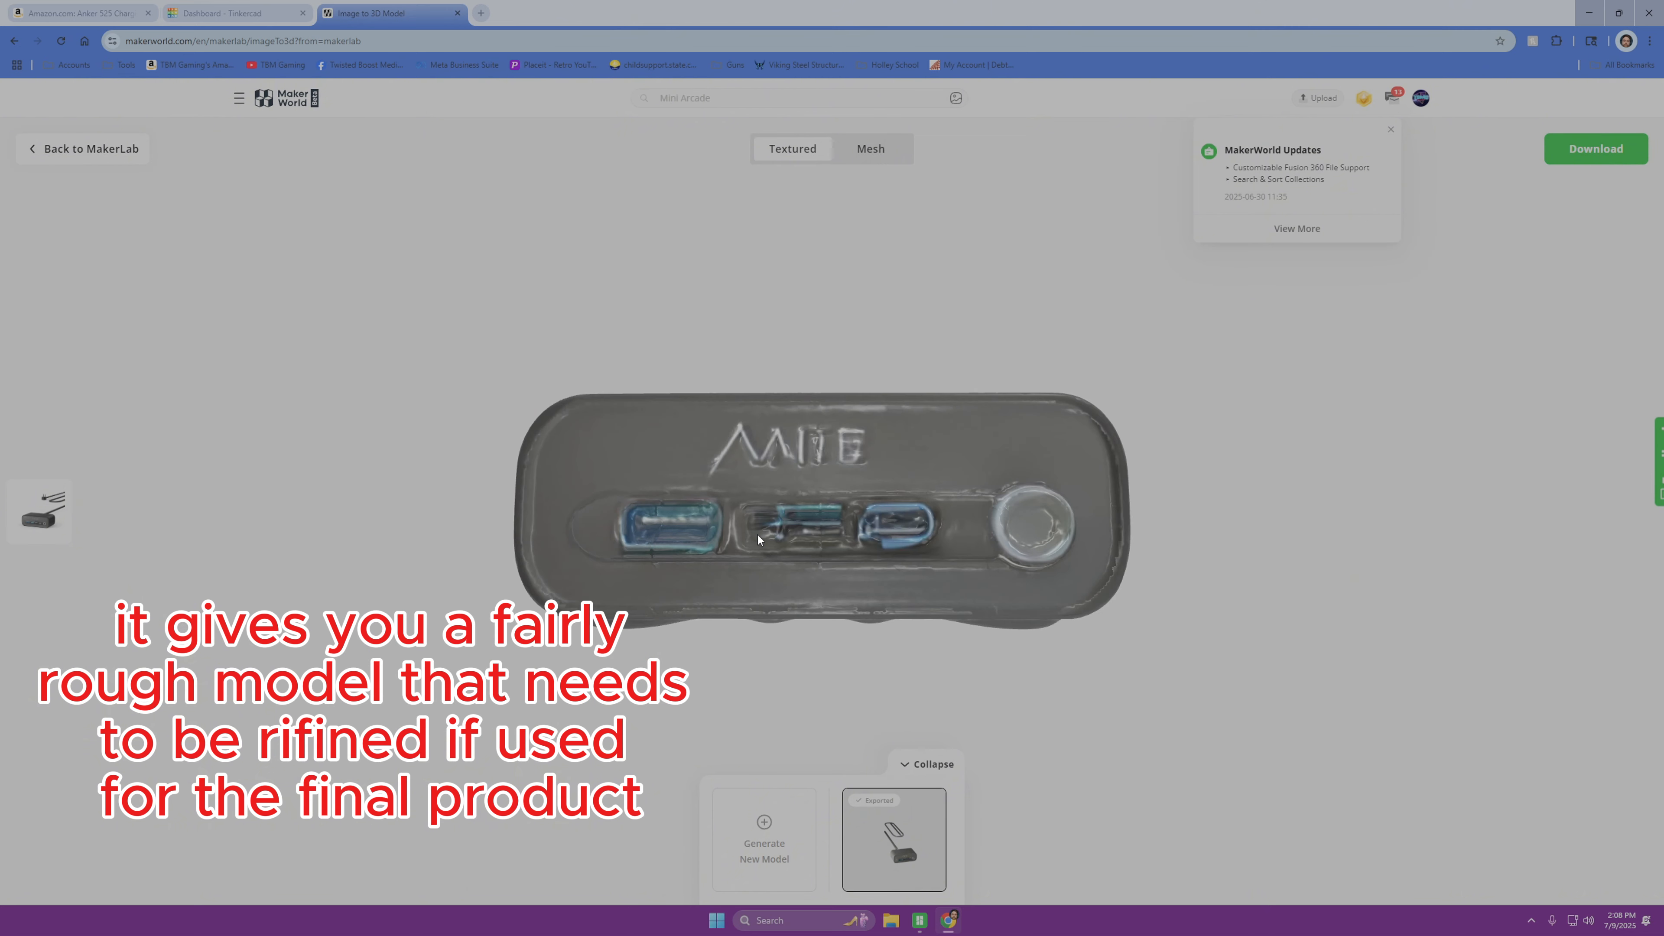
mouse_move(696, 545)
left_mouse_down()
mouse_move(818, 570)
mouse_move(695, 556)
left_mouse_up()
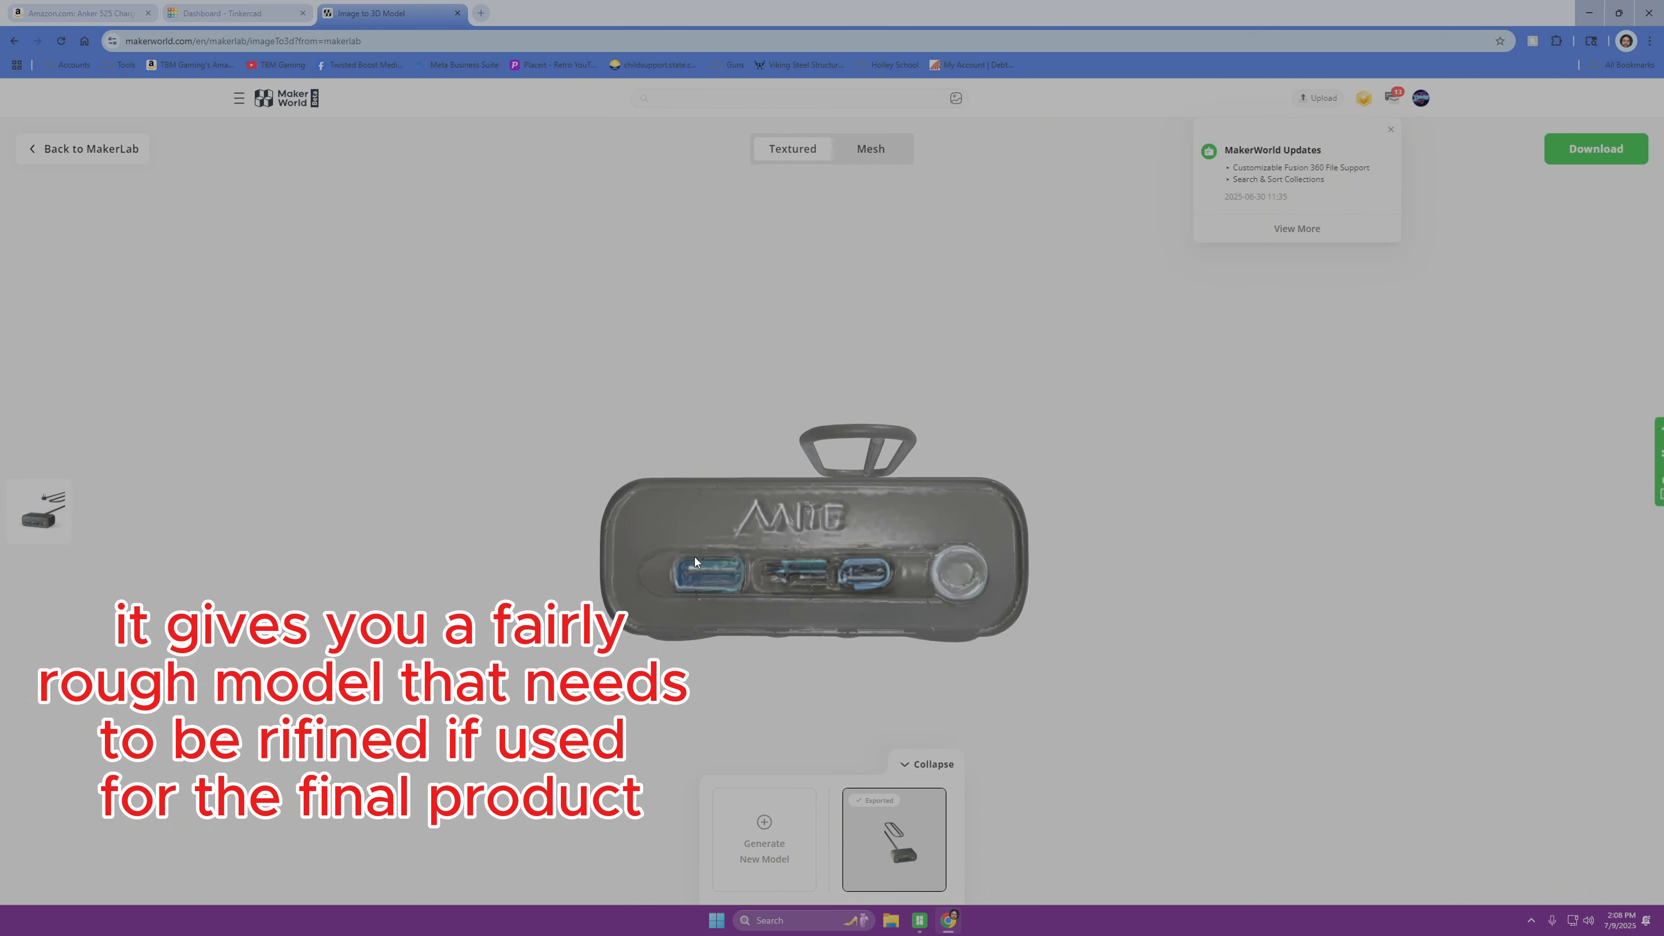
left_click_drag(650, 615, 679, 593)
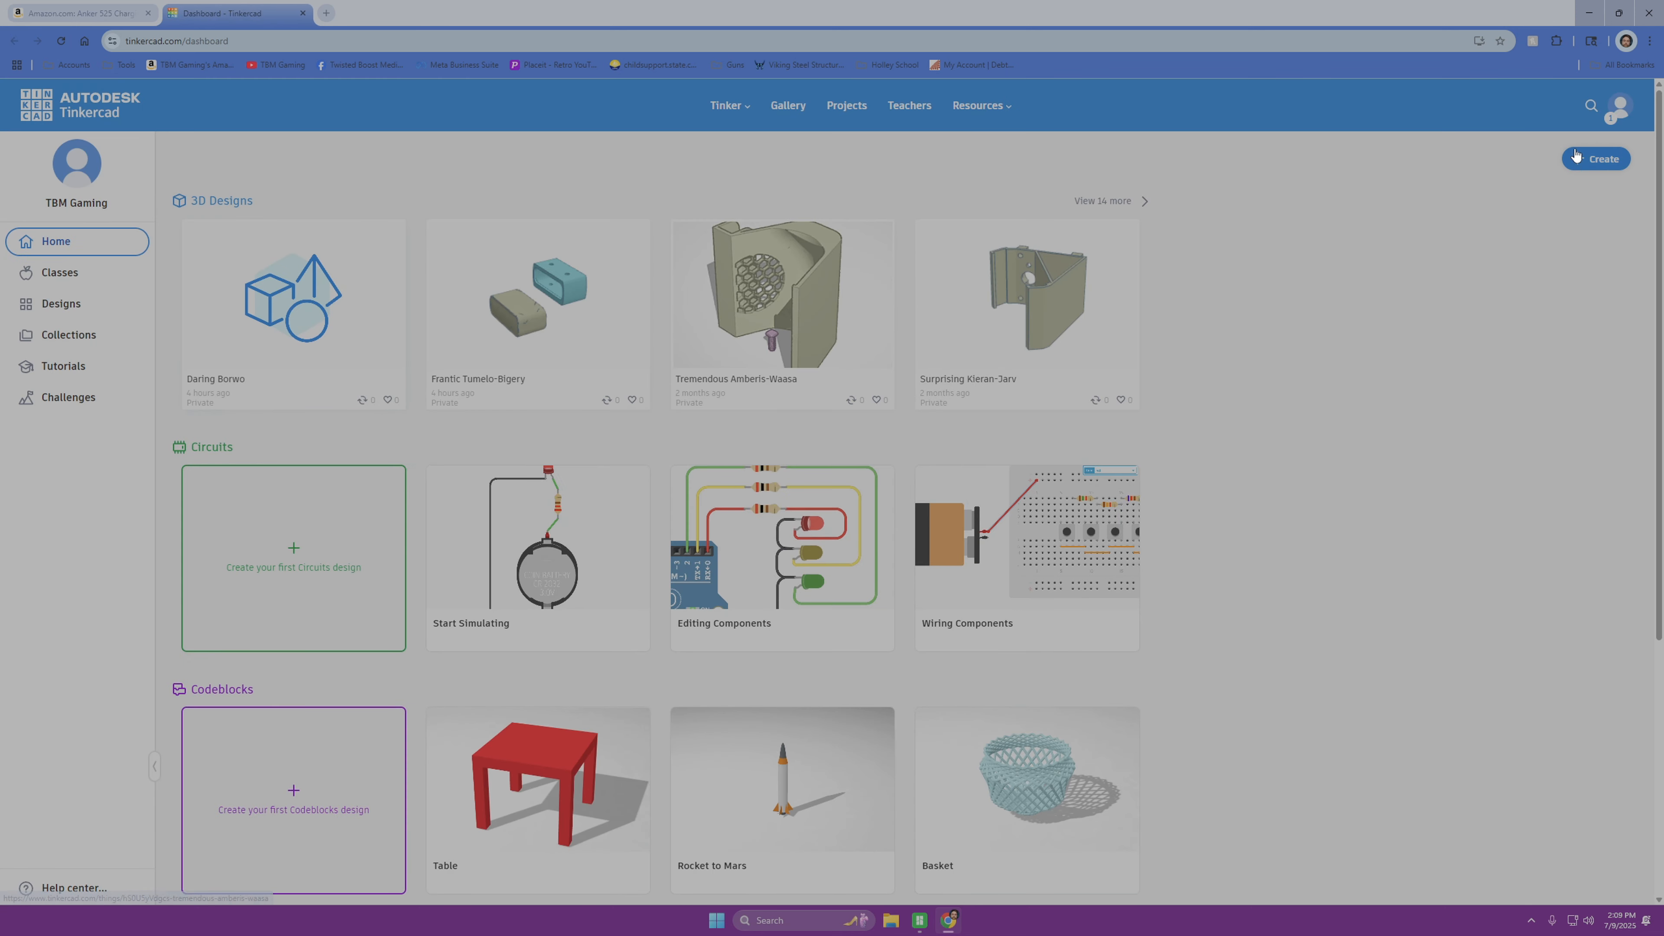
Step: Create a new 3D design in Tinkercad and start importing a shape from a file on the computer
left_click(1585, 163)
left_click(1540, 197)
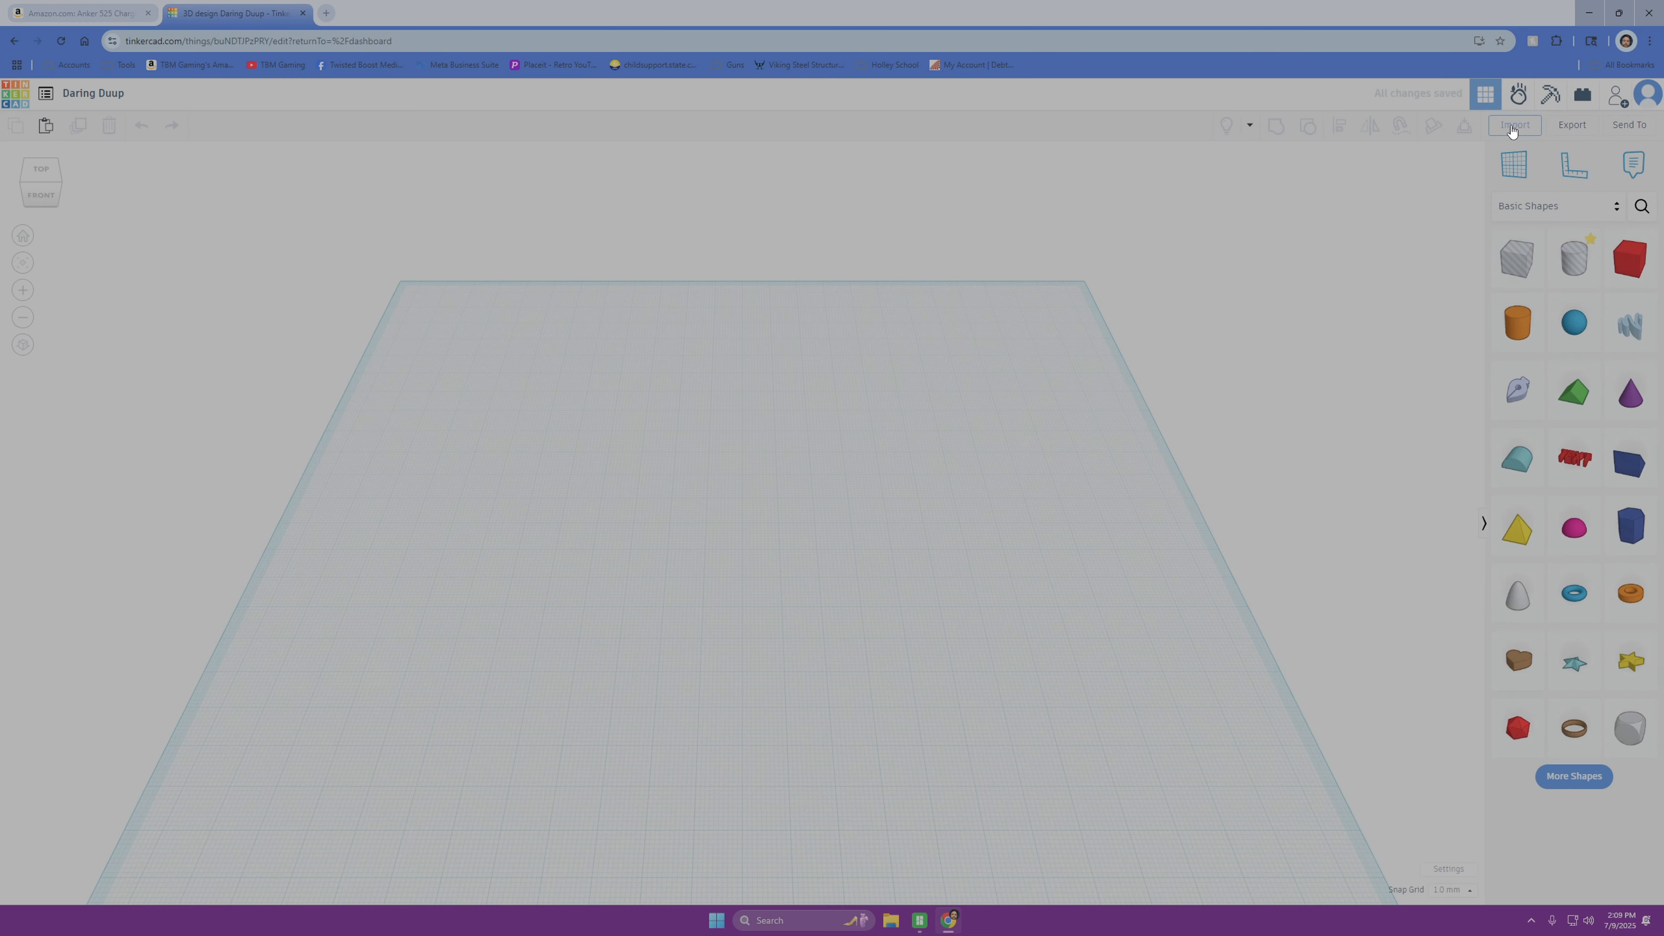
left_click(1513, 126)
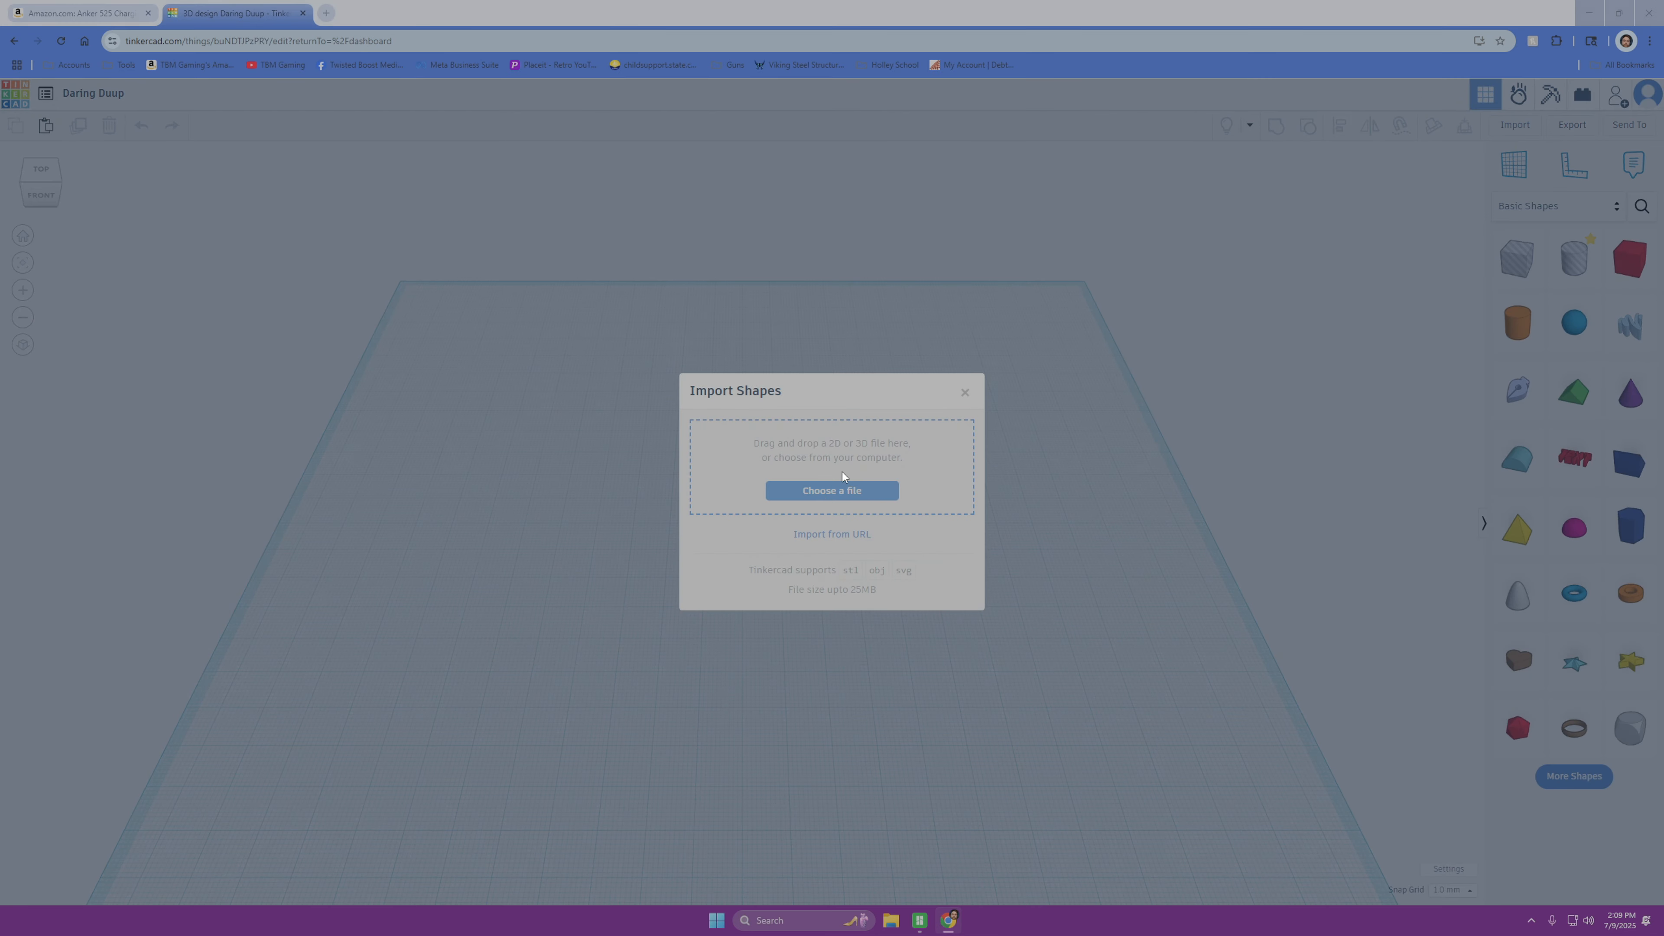
left_click(842, 489)
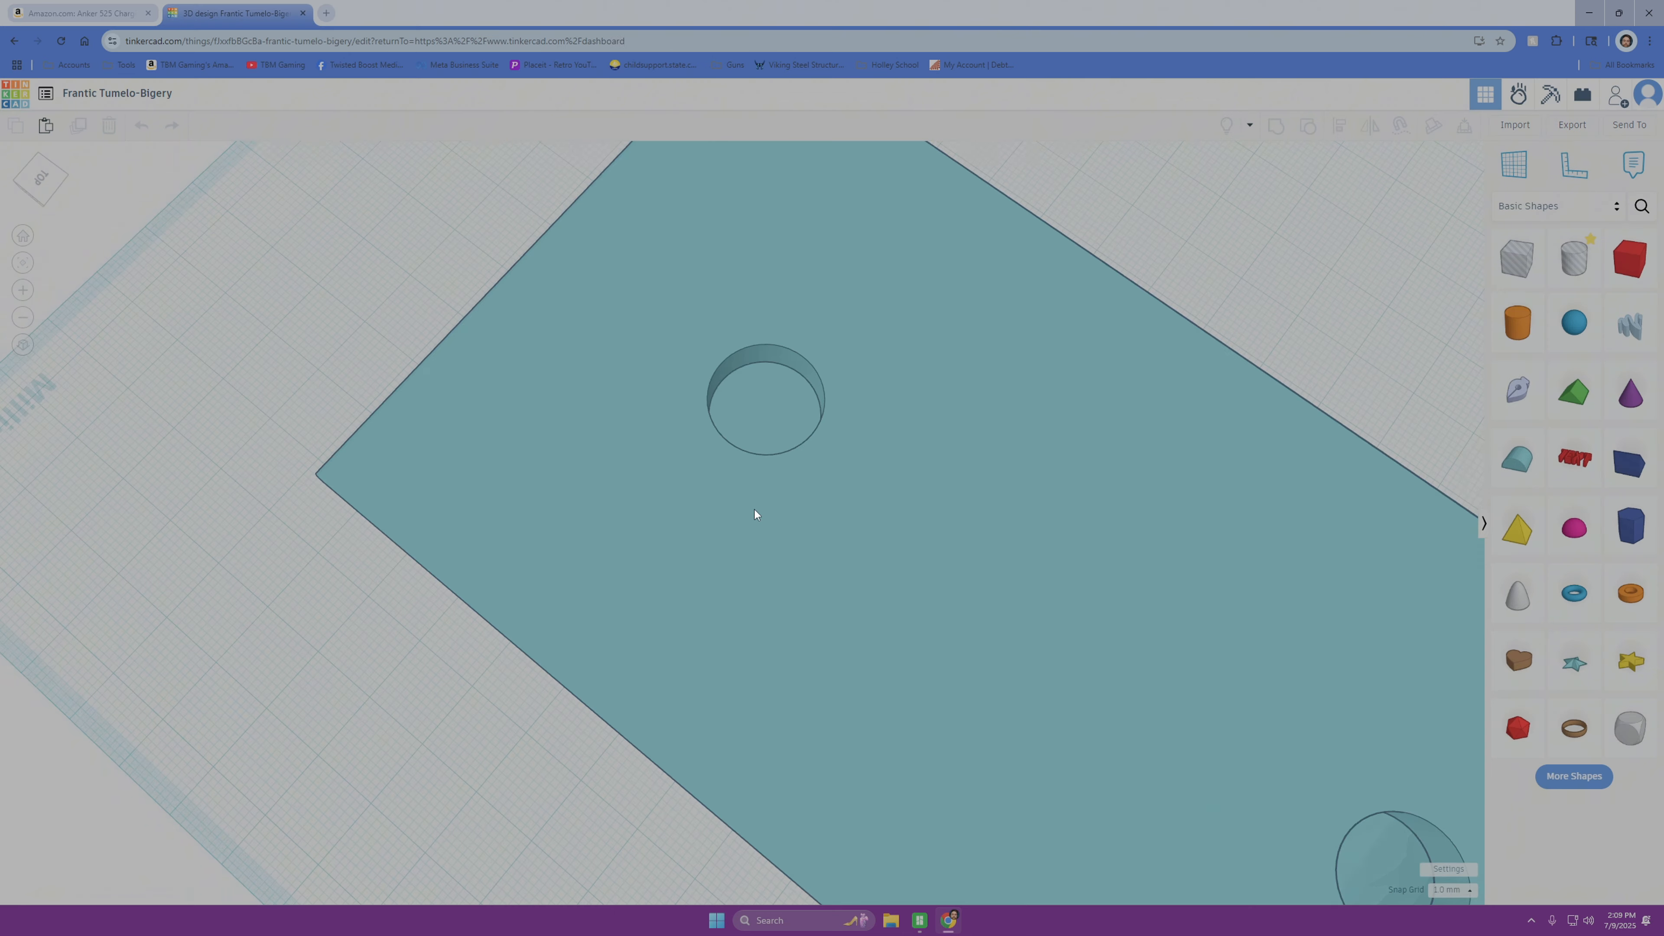
Step: Move the beige charging station model in front of the teal mount in the Frantic Tumelo-Bigery design
scroll(757, 515, "down", 6)
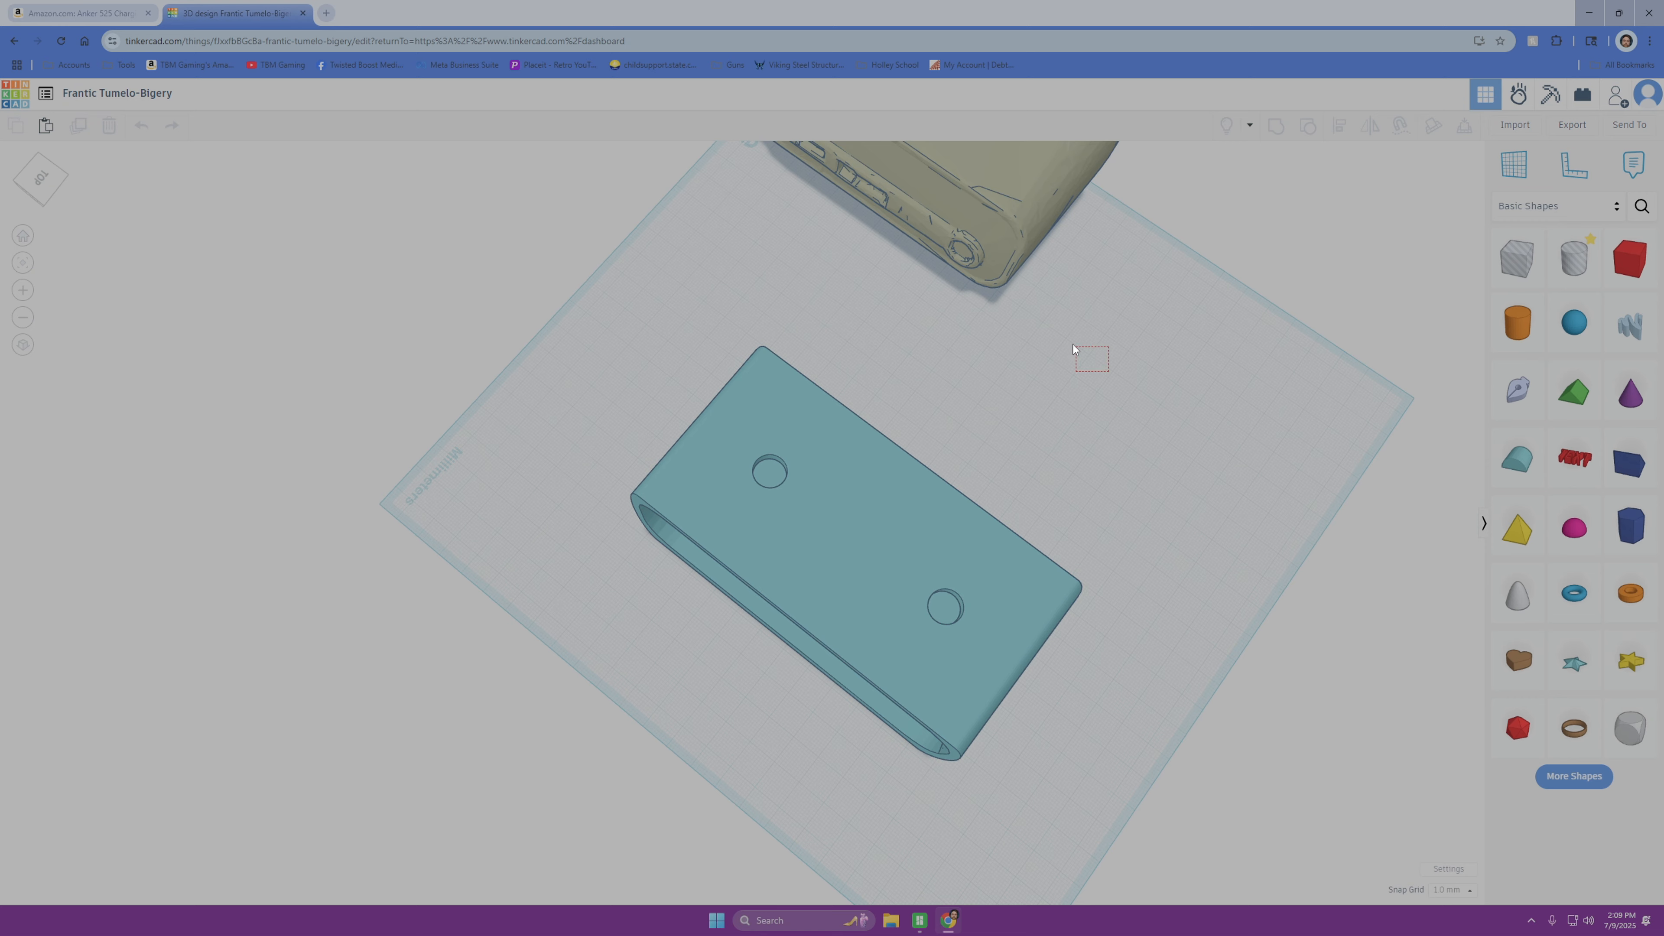
right_click_drag(1116, 379, 1062, 450)
left_click_drag(1062, 450, 498, 623)
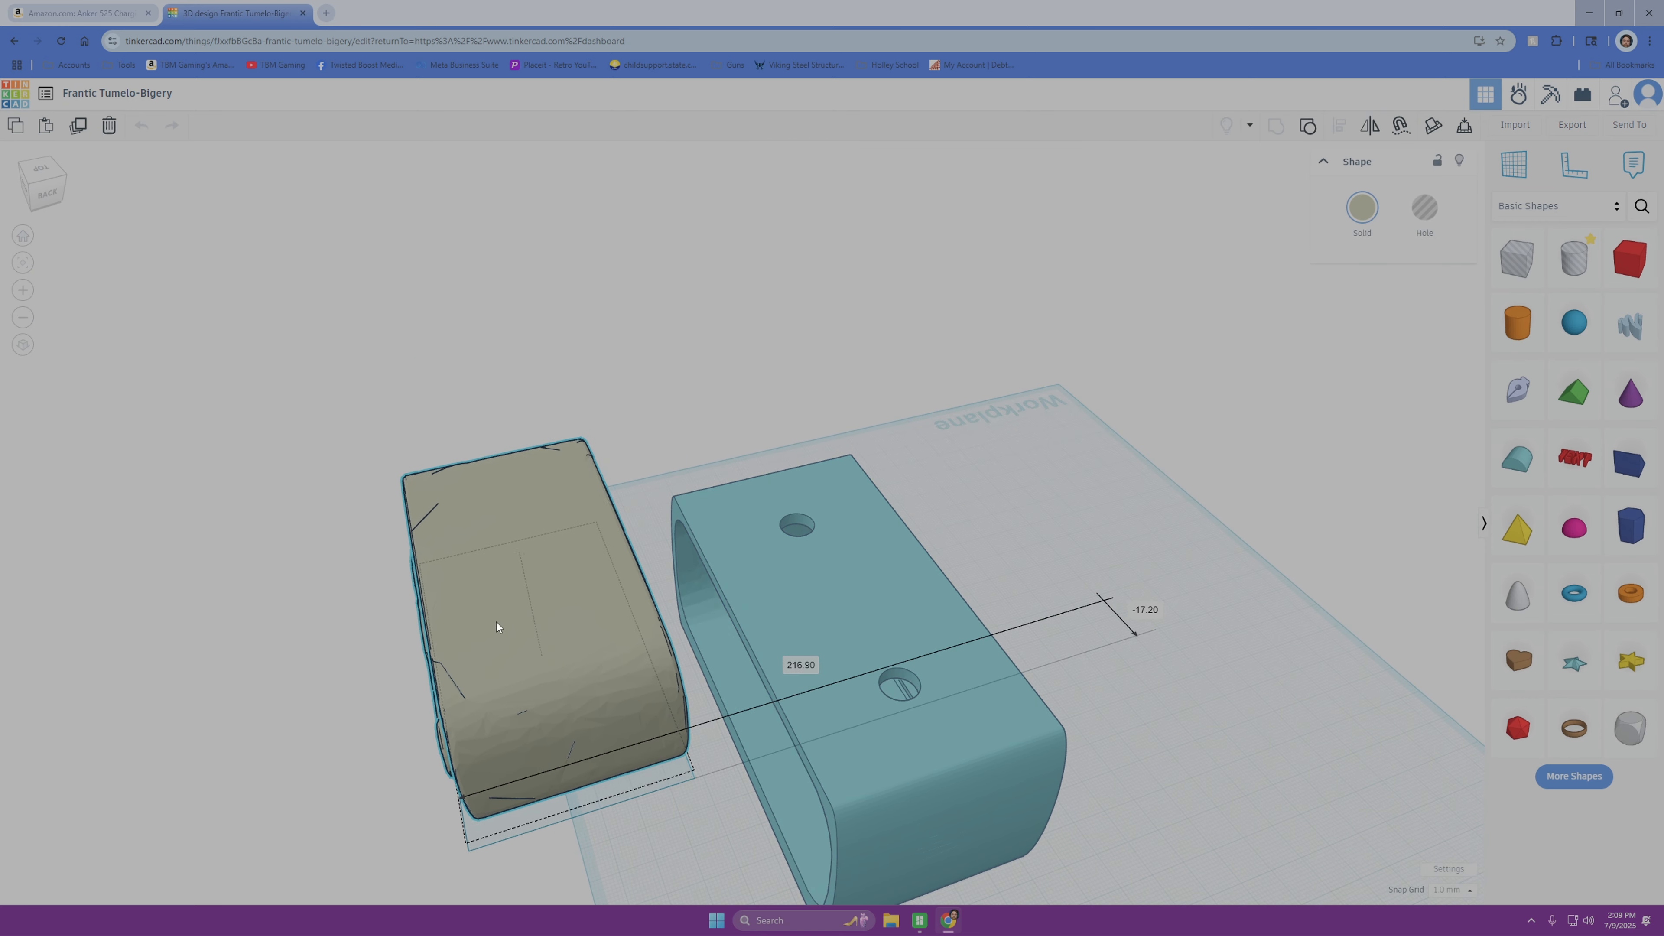
left_click_drag(835, 615, 1088, 420)
right_click_drag(810, 774, 1218, 607)
left_click_drag(622, 739, 791, 639)
Step: Add a 20 mm hole box on the charging station model and sink it into the upper front edge
left_click_drag(1517, 258, 826, 628)
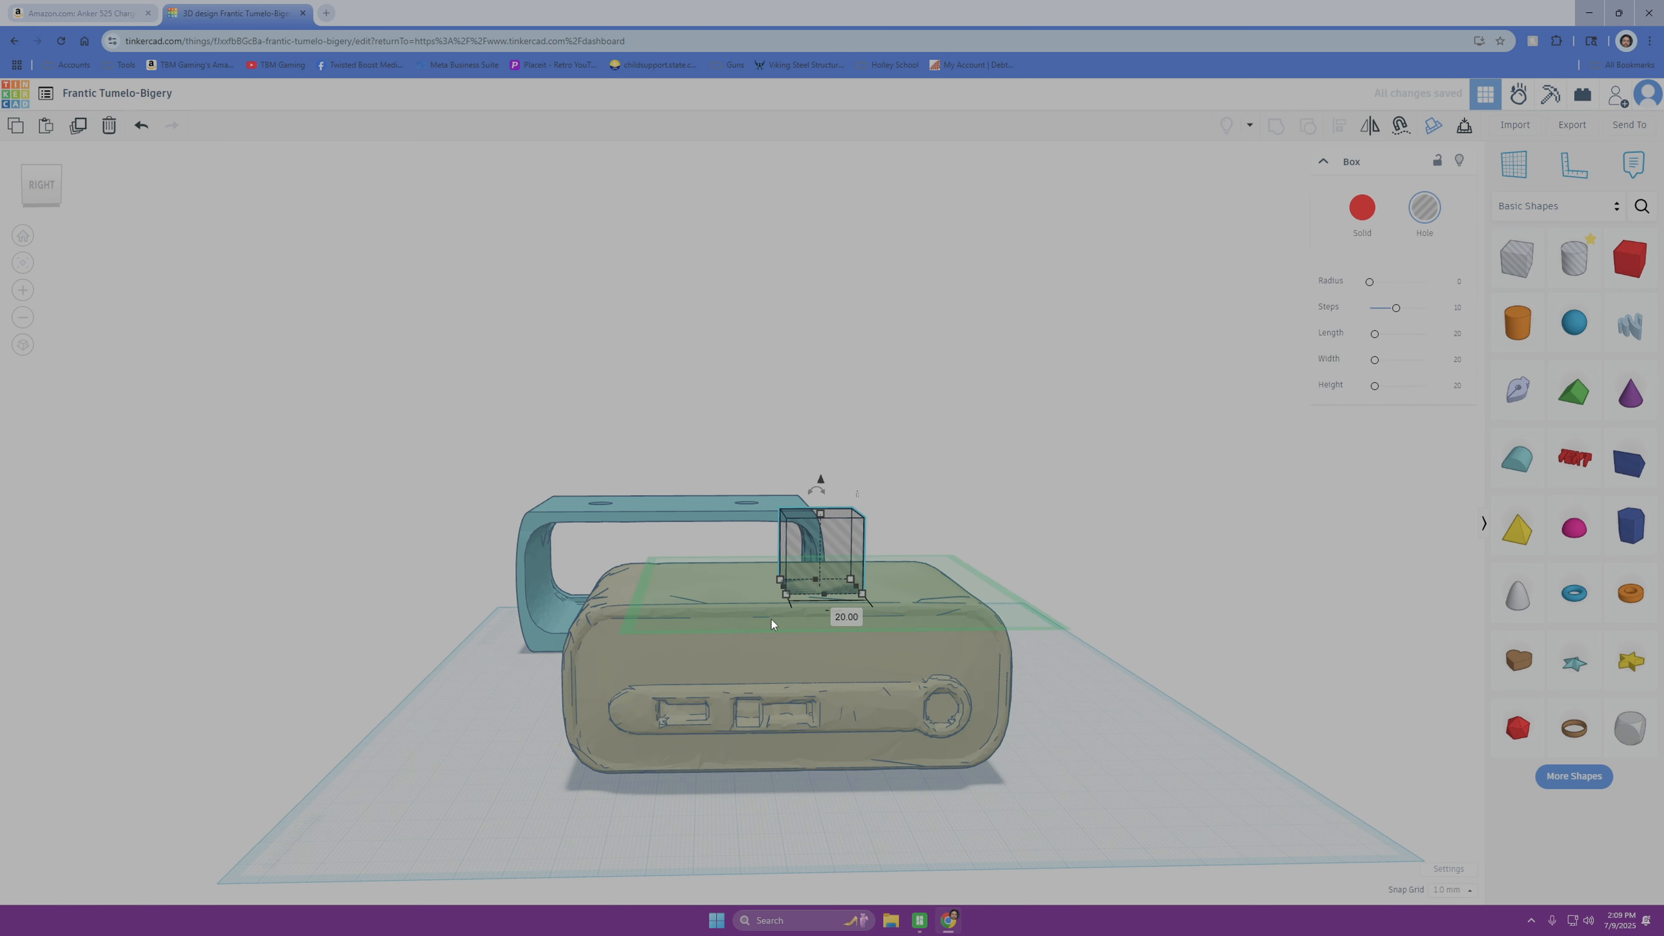
left_click(588, 817)
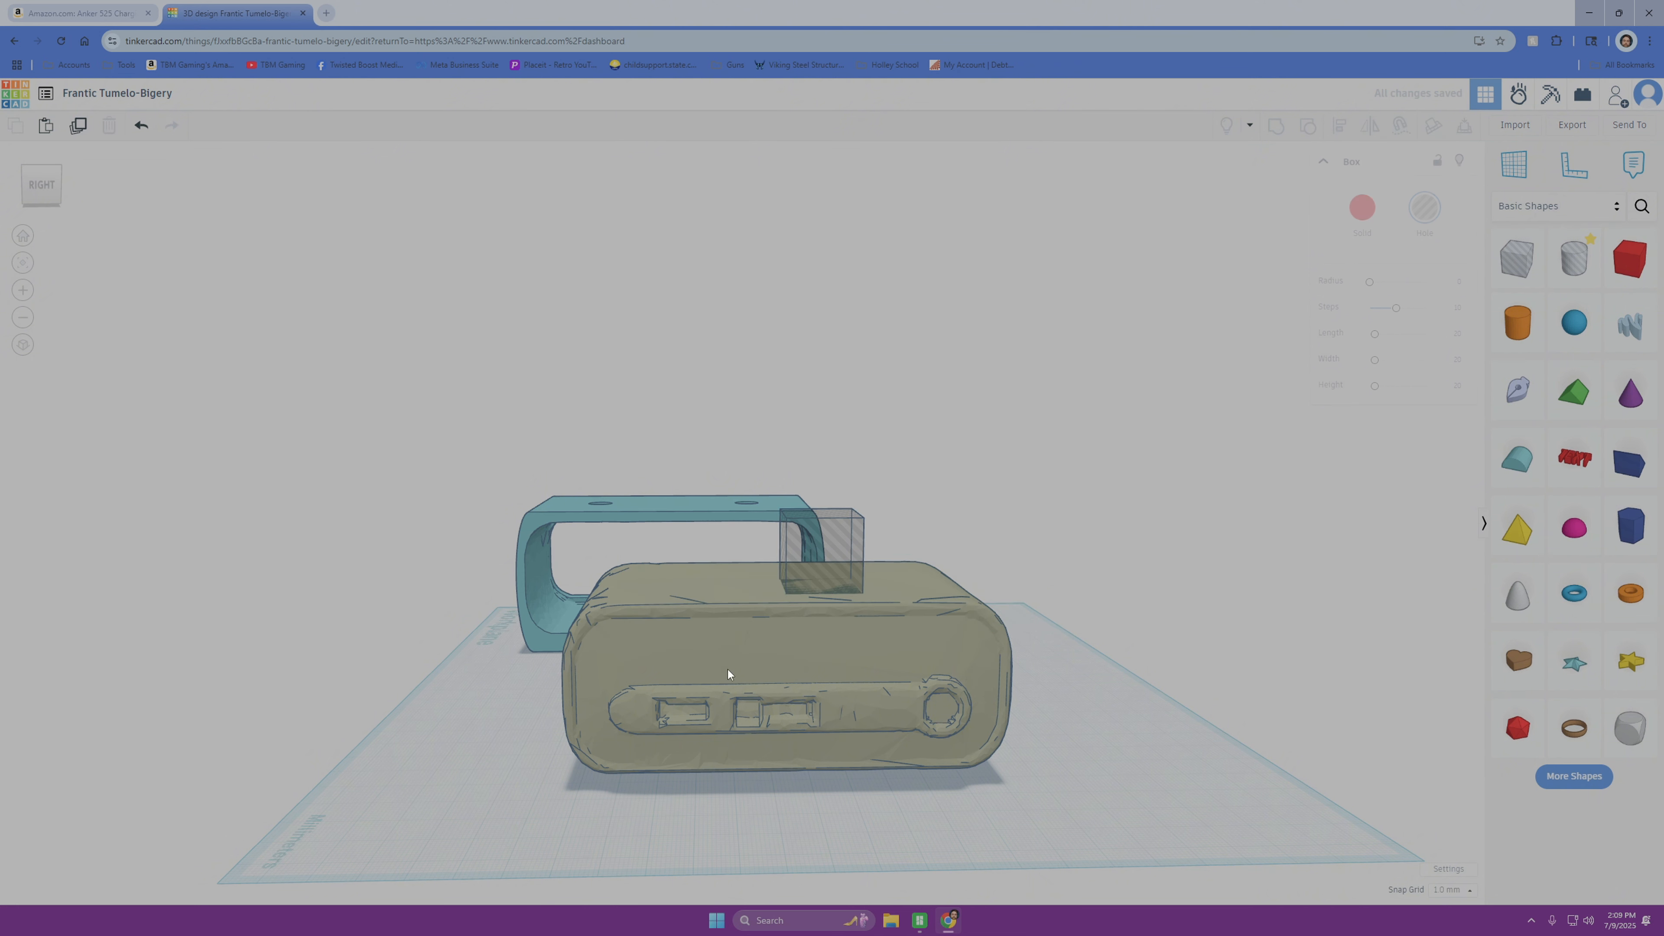
left_click_drag(813, 548, 806, 578)
left_click_drag(820, 475, 819, 526)
left_click_drag(801, 613, 806, 589)
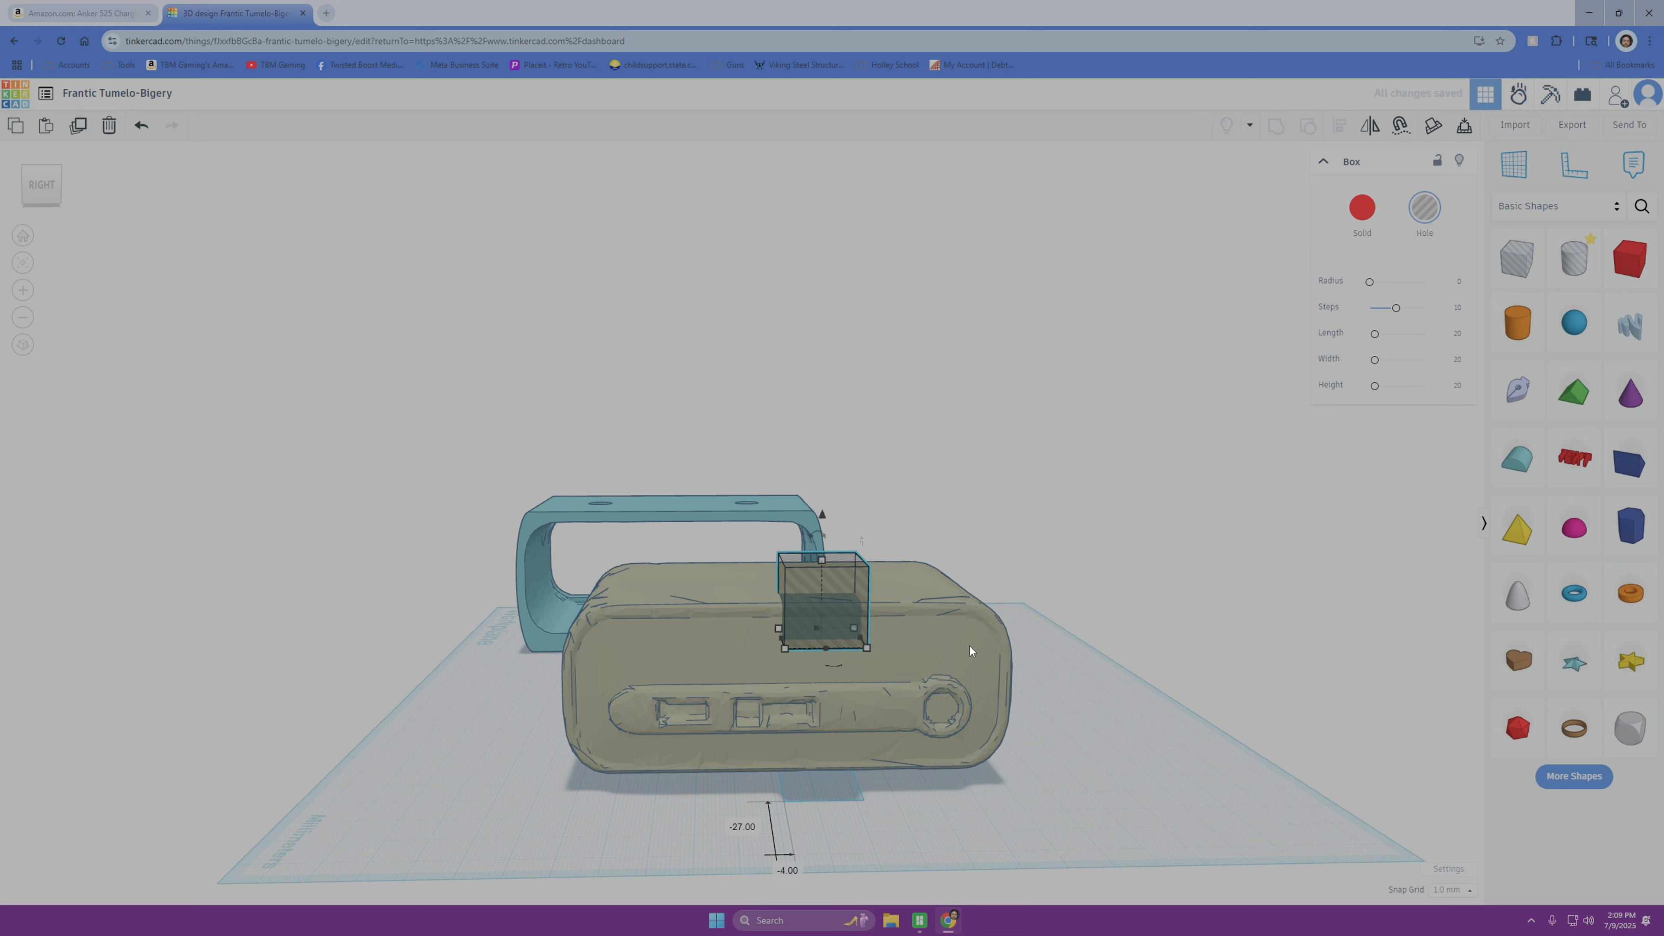
Step: Group the hole box with the charging station model to cut a notch into its upper front edge
left_click(933, 615, "shift")
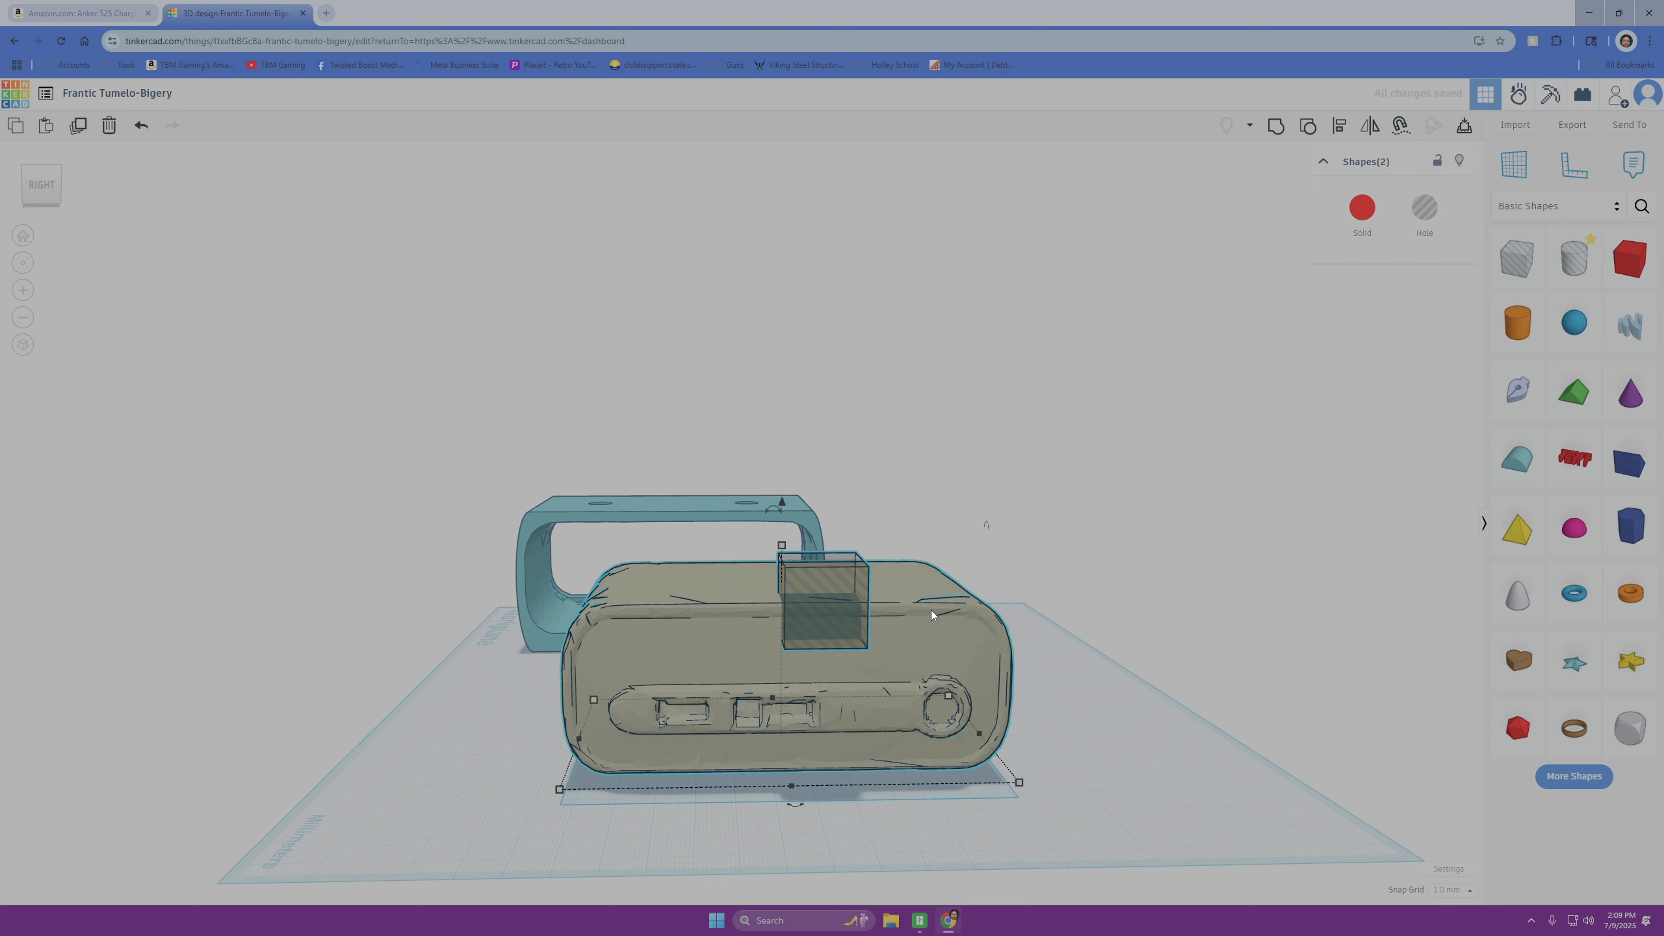
left_click(1275, 125)
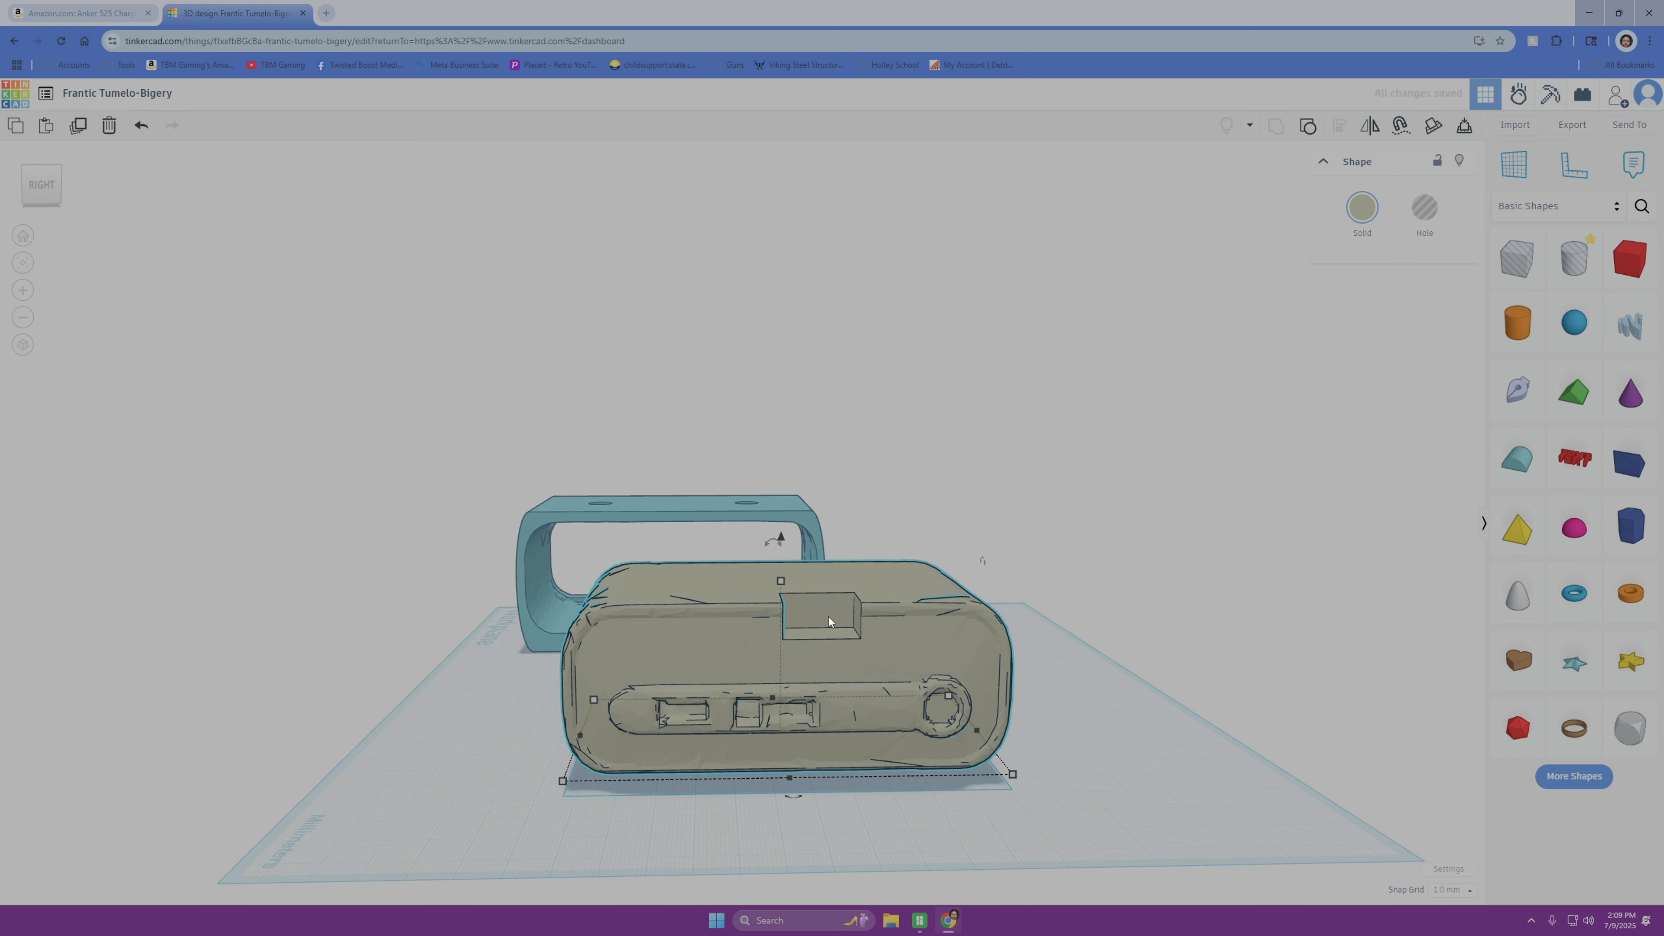
left_click(877, 794)
right_click_drag(913, 789, 801, 488)
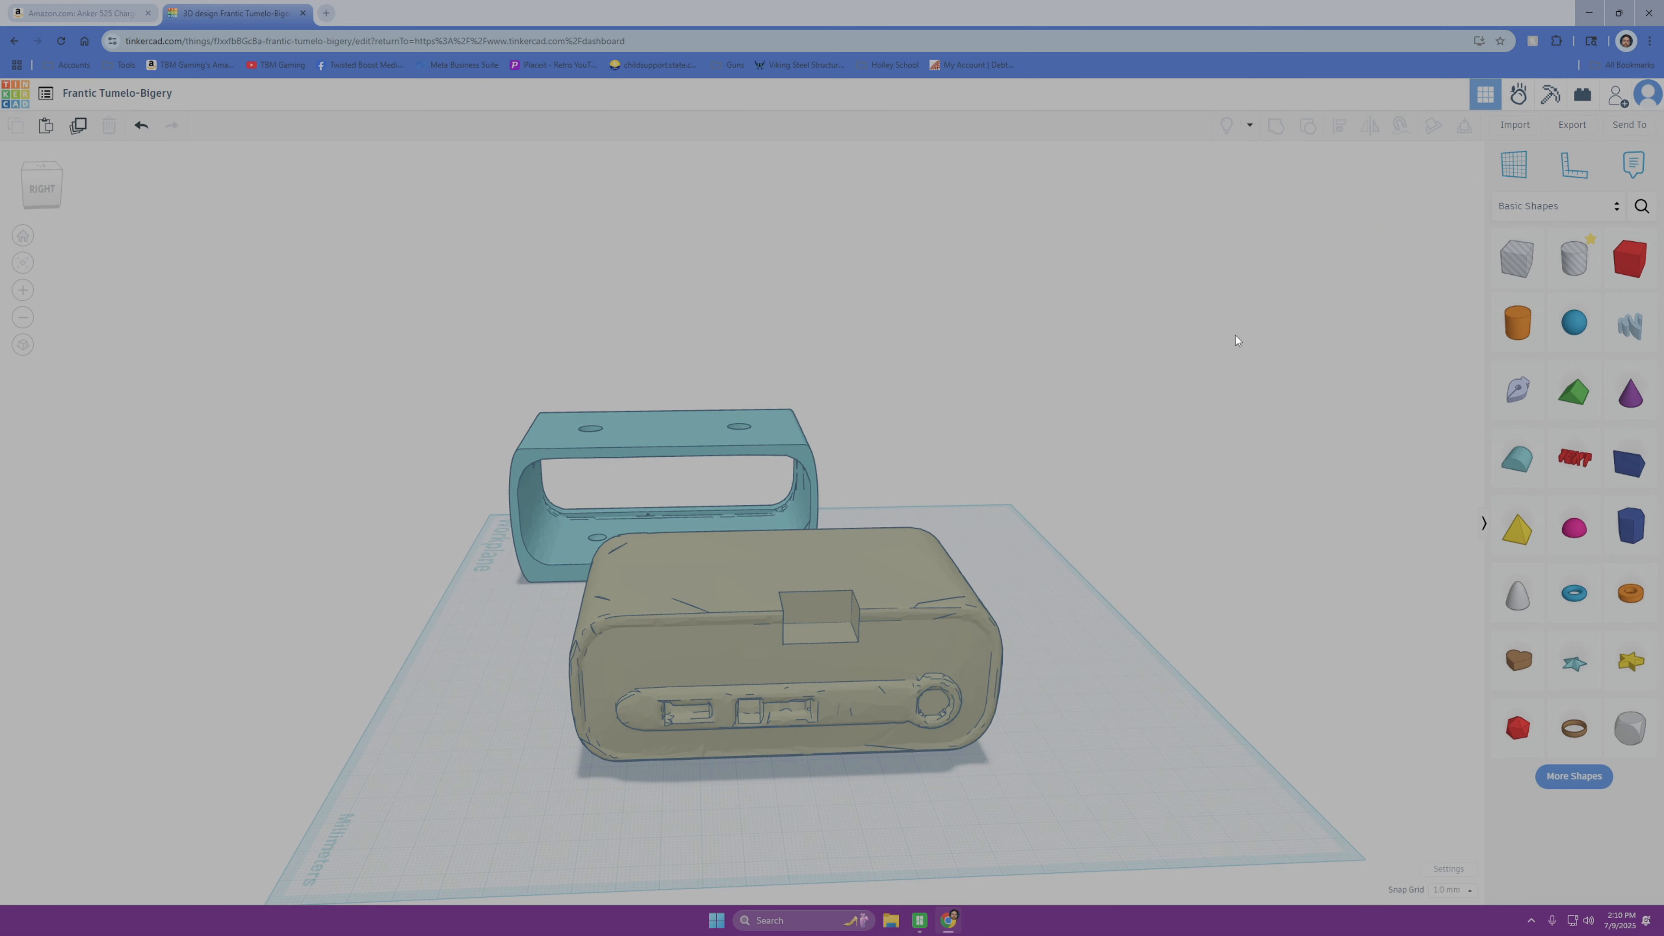
Step: Undo the notch grouping and move the hole box out of the charging station model to the space beside it
key("ctrl+z")
key("ctrl+y")
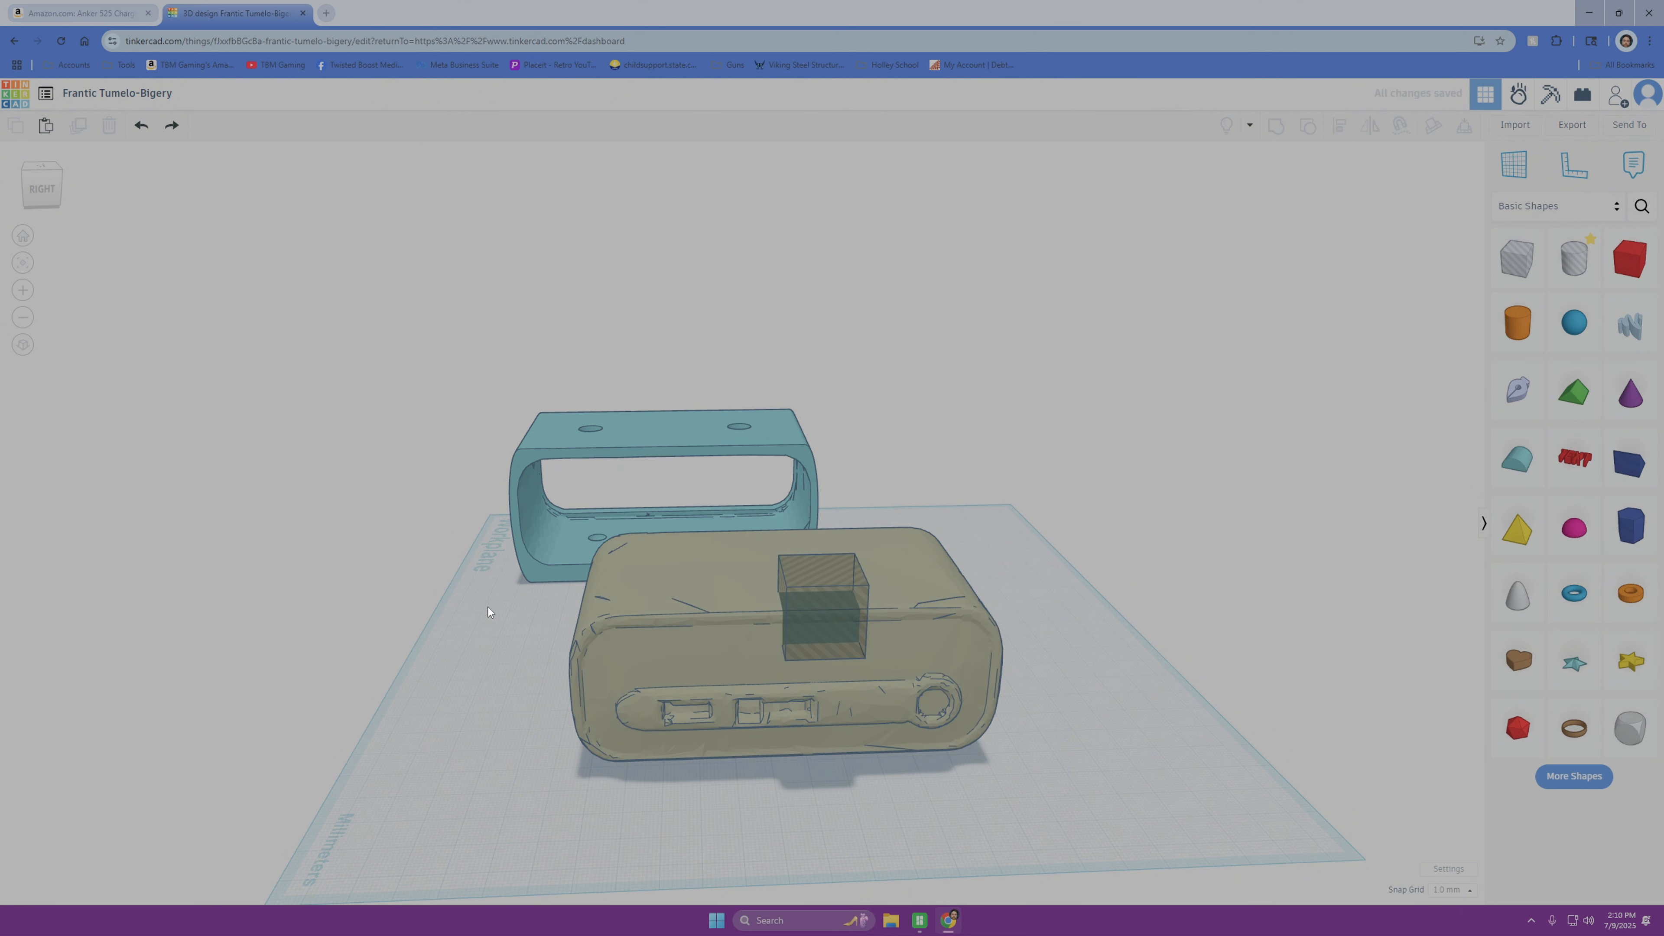
left_click_drag(846, 611, 1072, 577)
left_click(1415, 243)
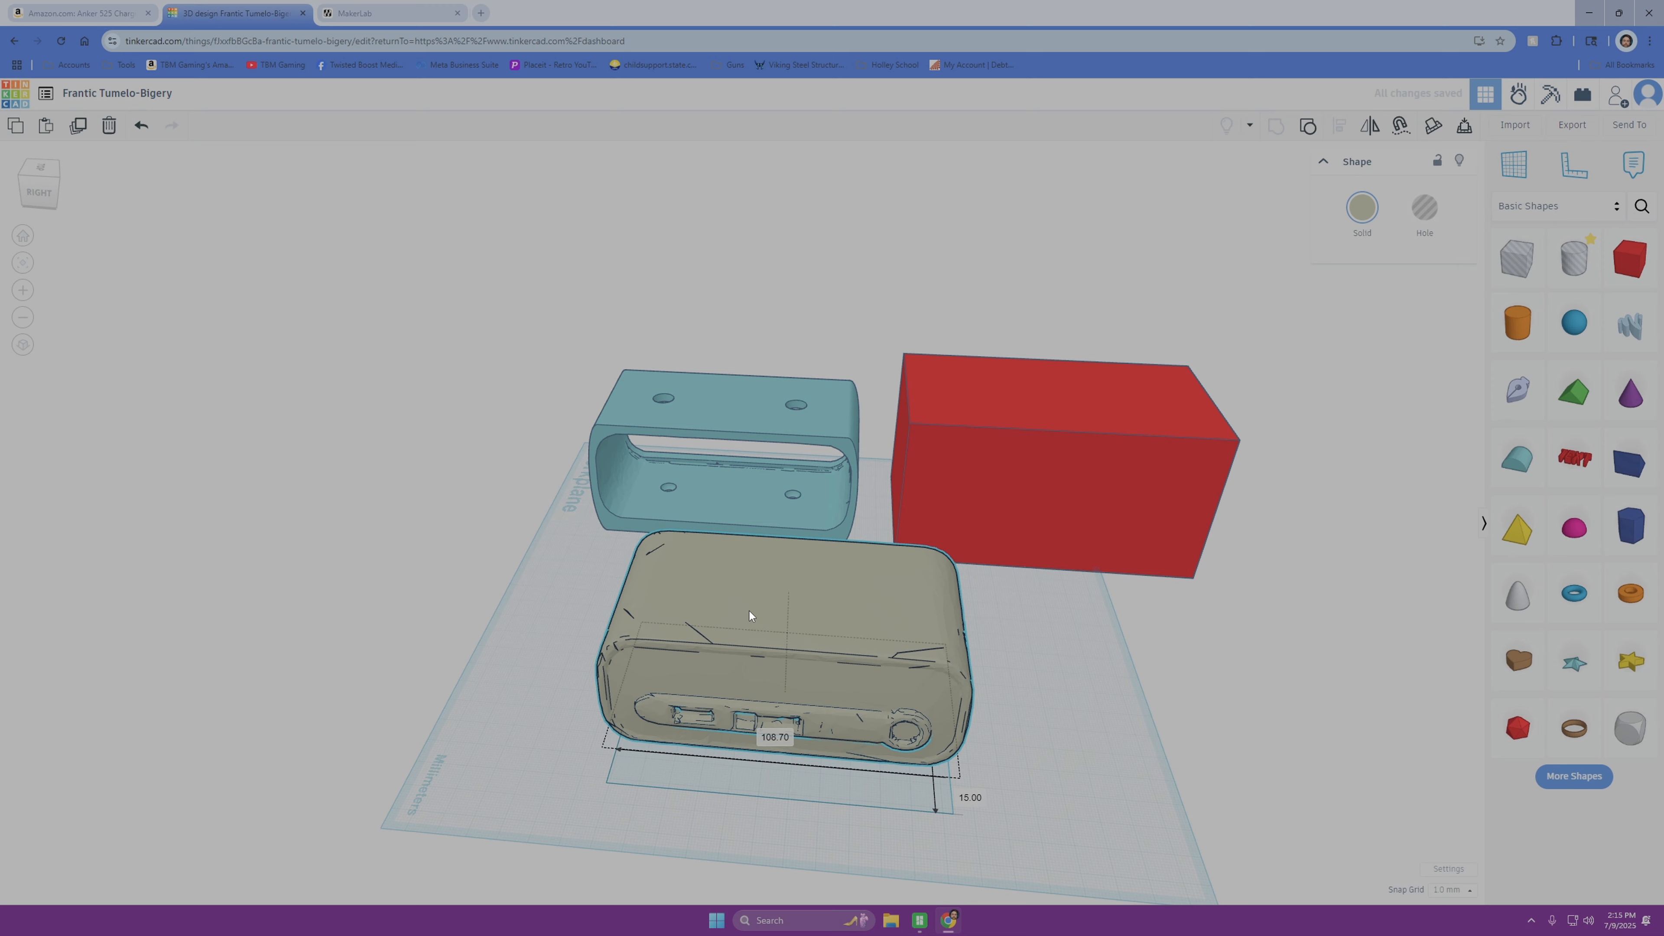
Step: Nudge the charging station model slightly across the workplane, keeping it in front of the mount and red box
left_click_drag(751, 614, 754, 617)
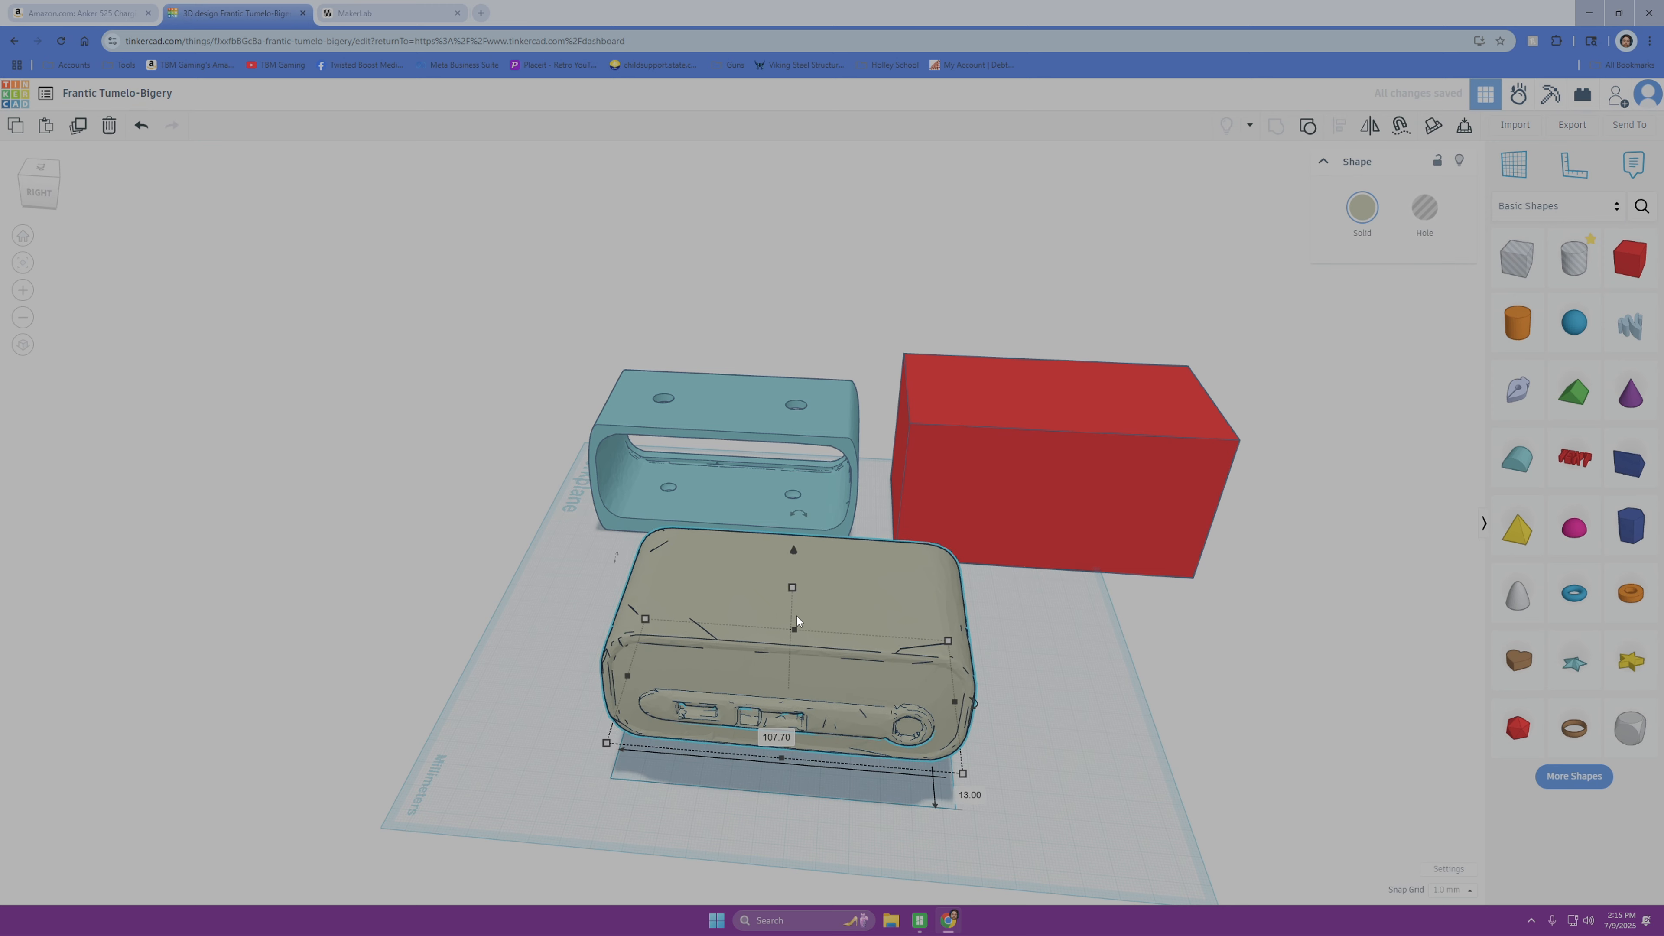
scroll(998, 804, "up", 3)
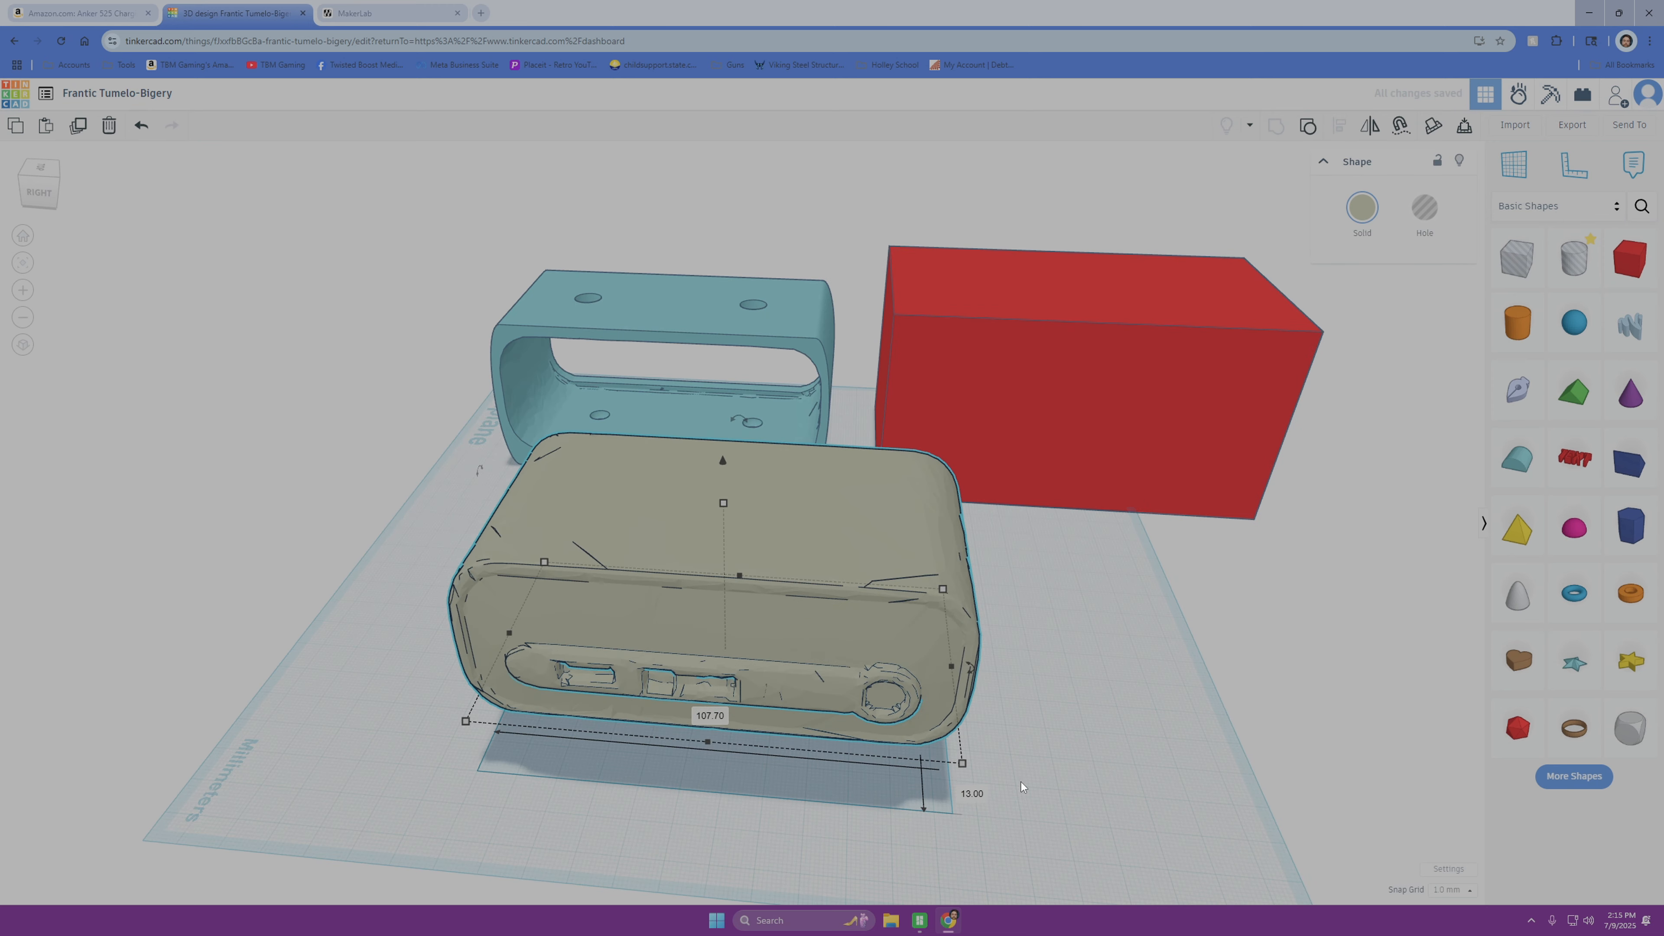
right_click_drag(1020, 782, 1118, 676)
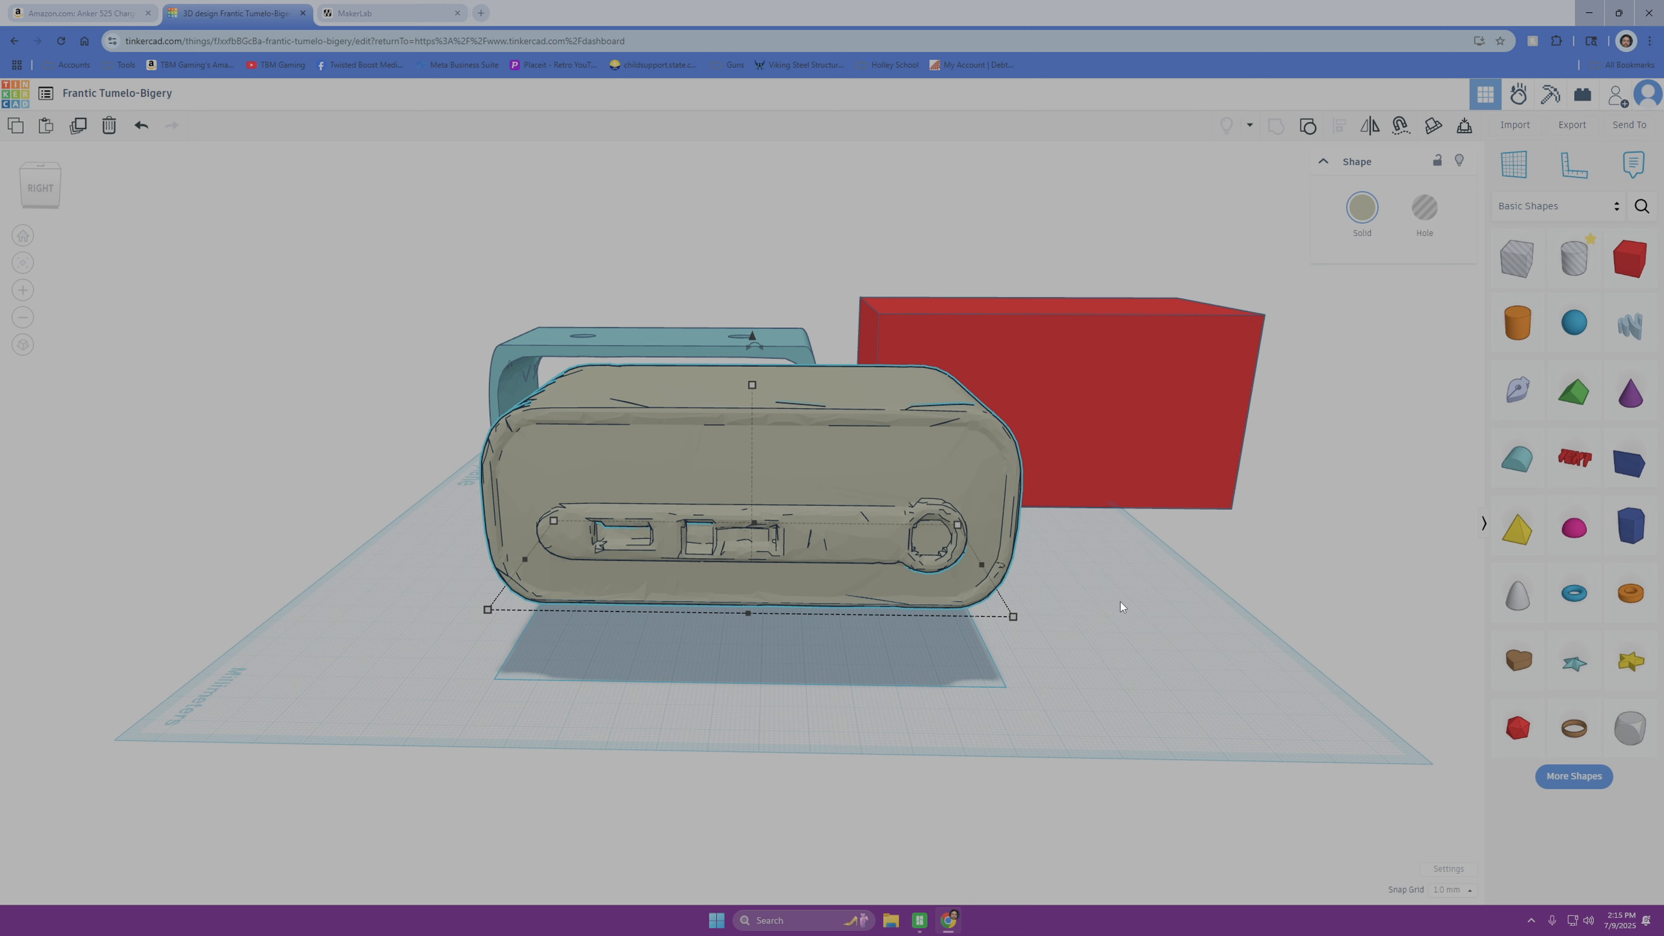
Step: Compare the front of the charging station model with the product photo on the Amazon page
left_click(78, 13)
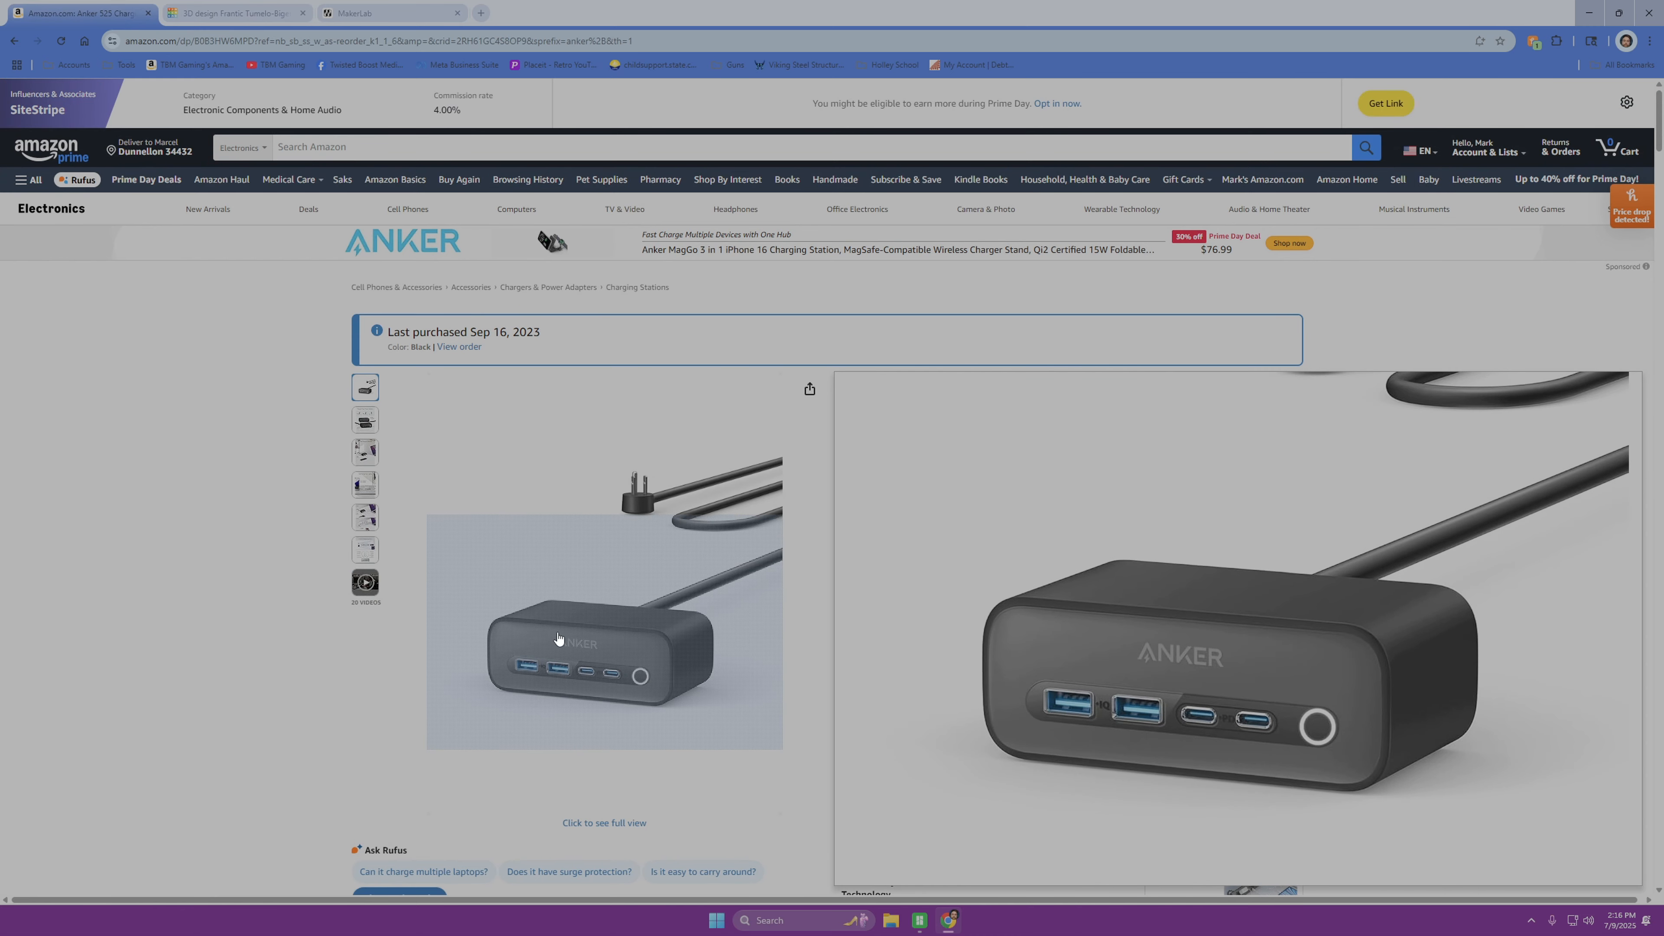
left_click(235, 13)
right_click_drag(1051, 791, 1076, 762)
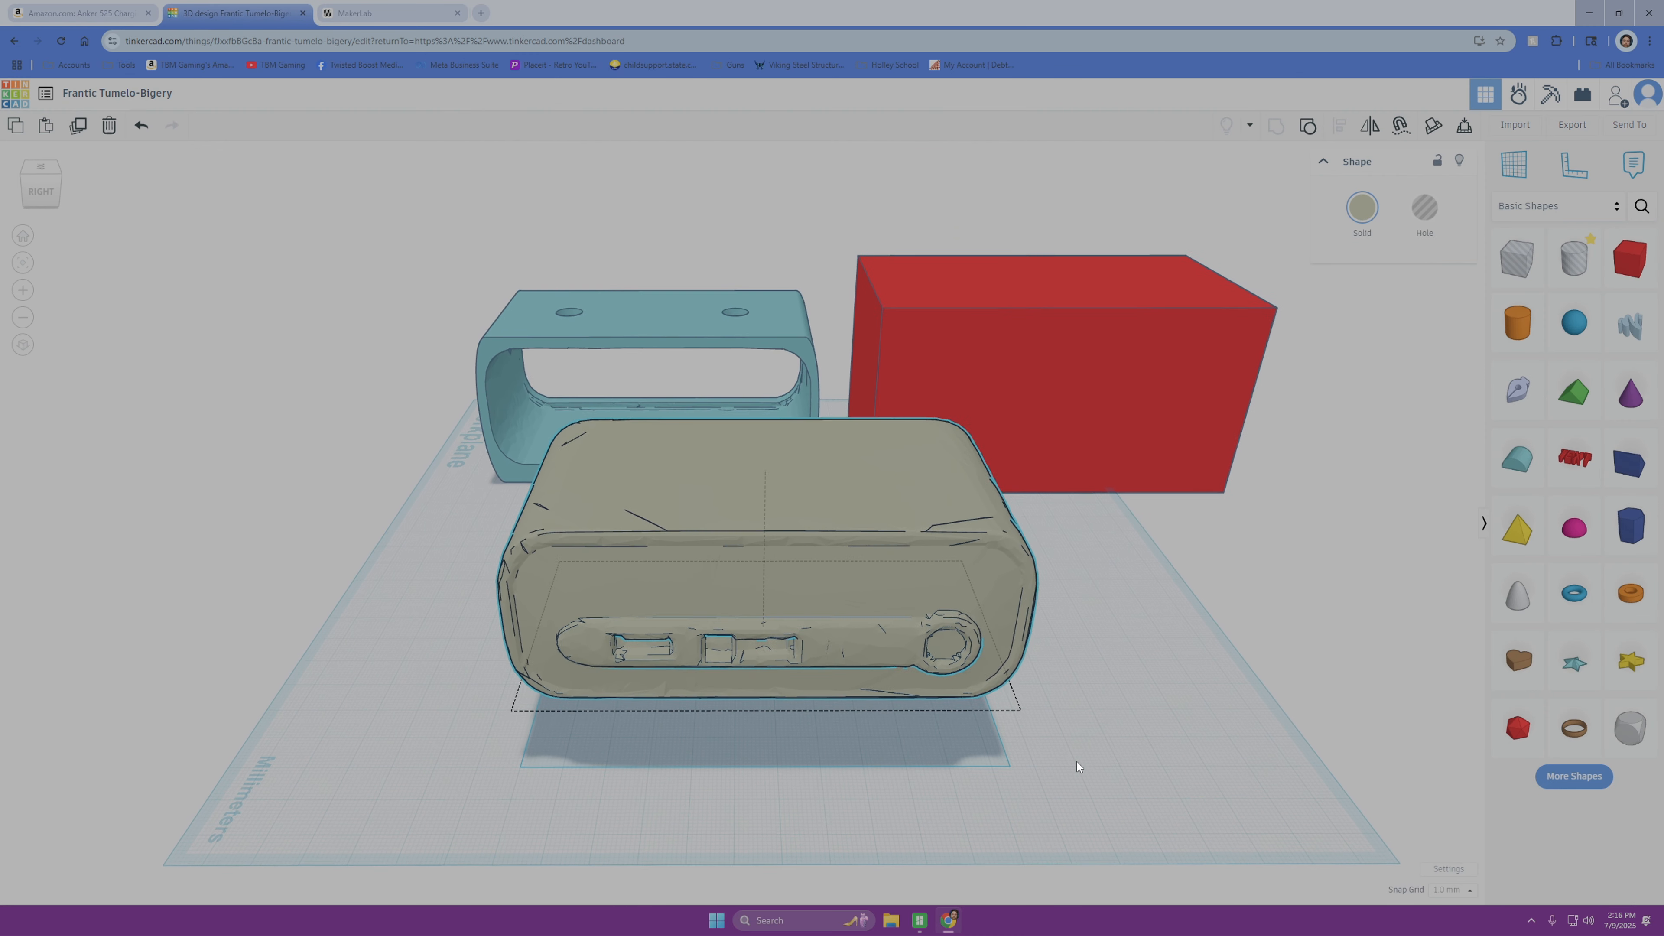
Step: Review the available units in the workspace settings and inspect the charging station model's dimensions
left_click(1447, 870)
left_click(840, 516)
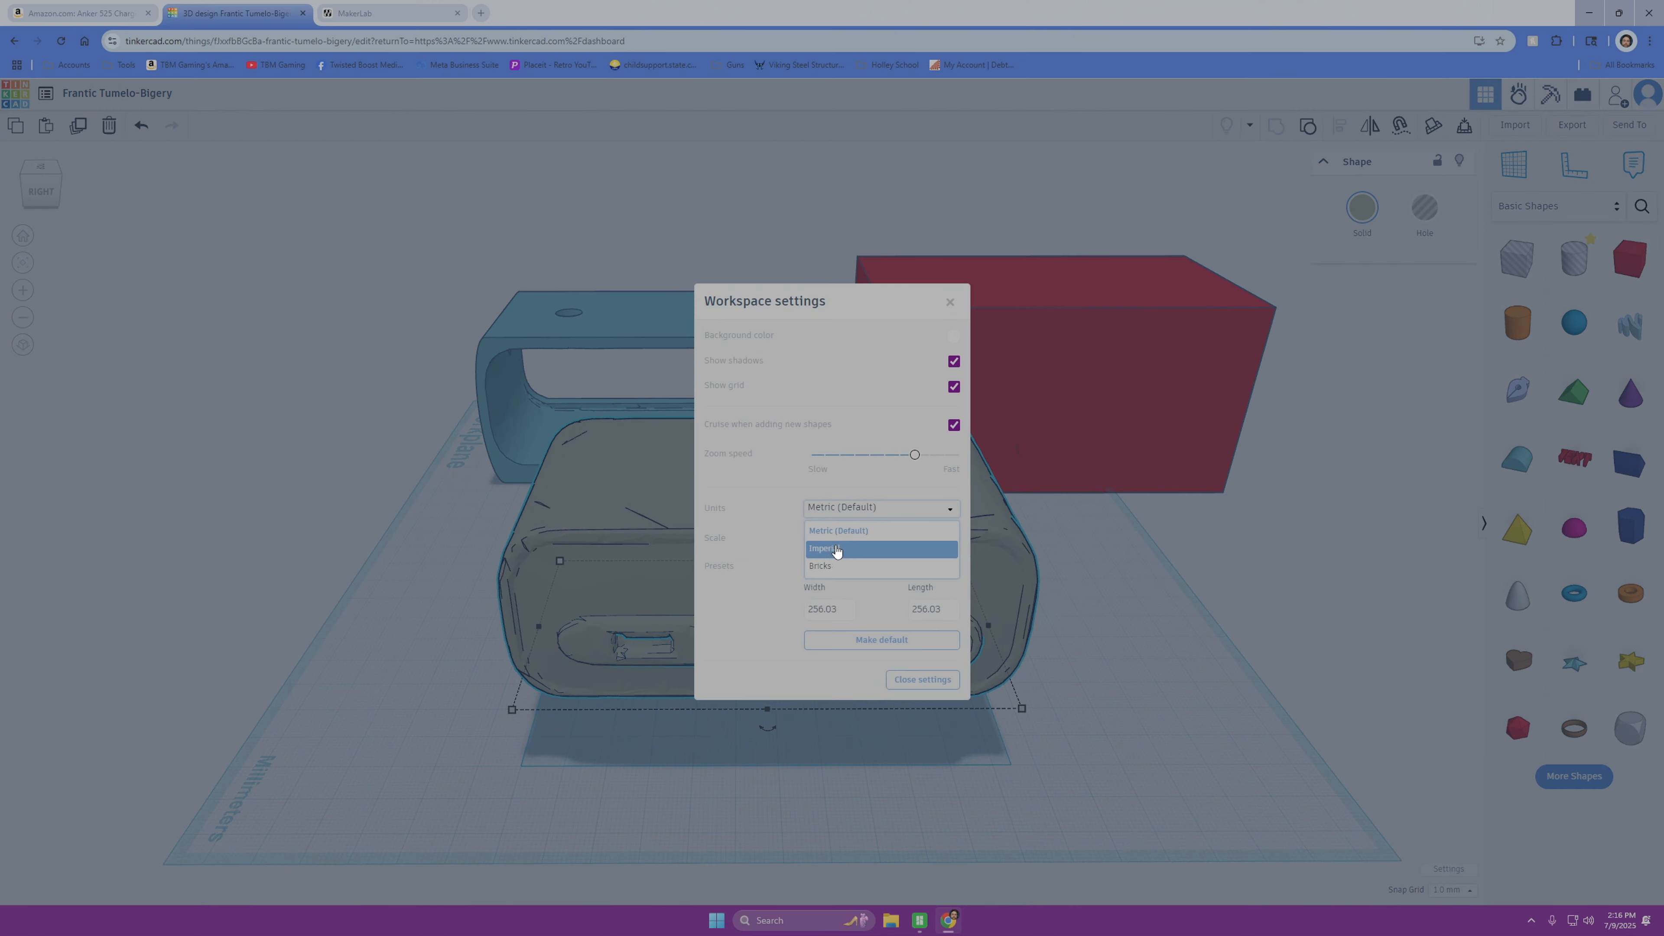
left_click(1083, 633)
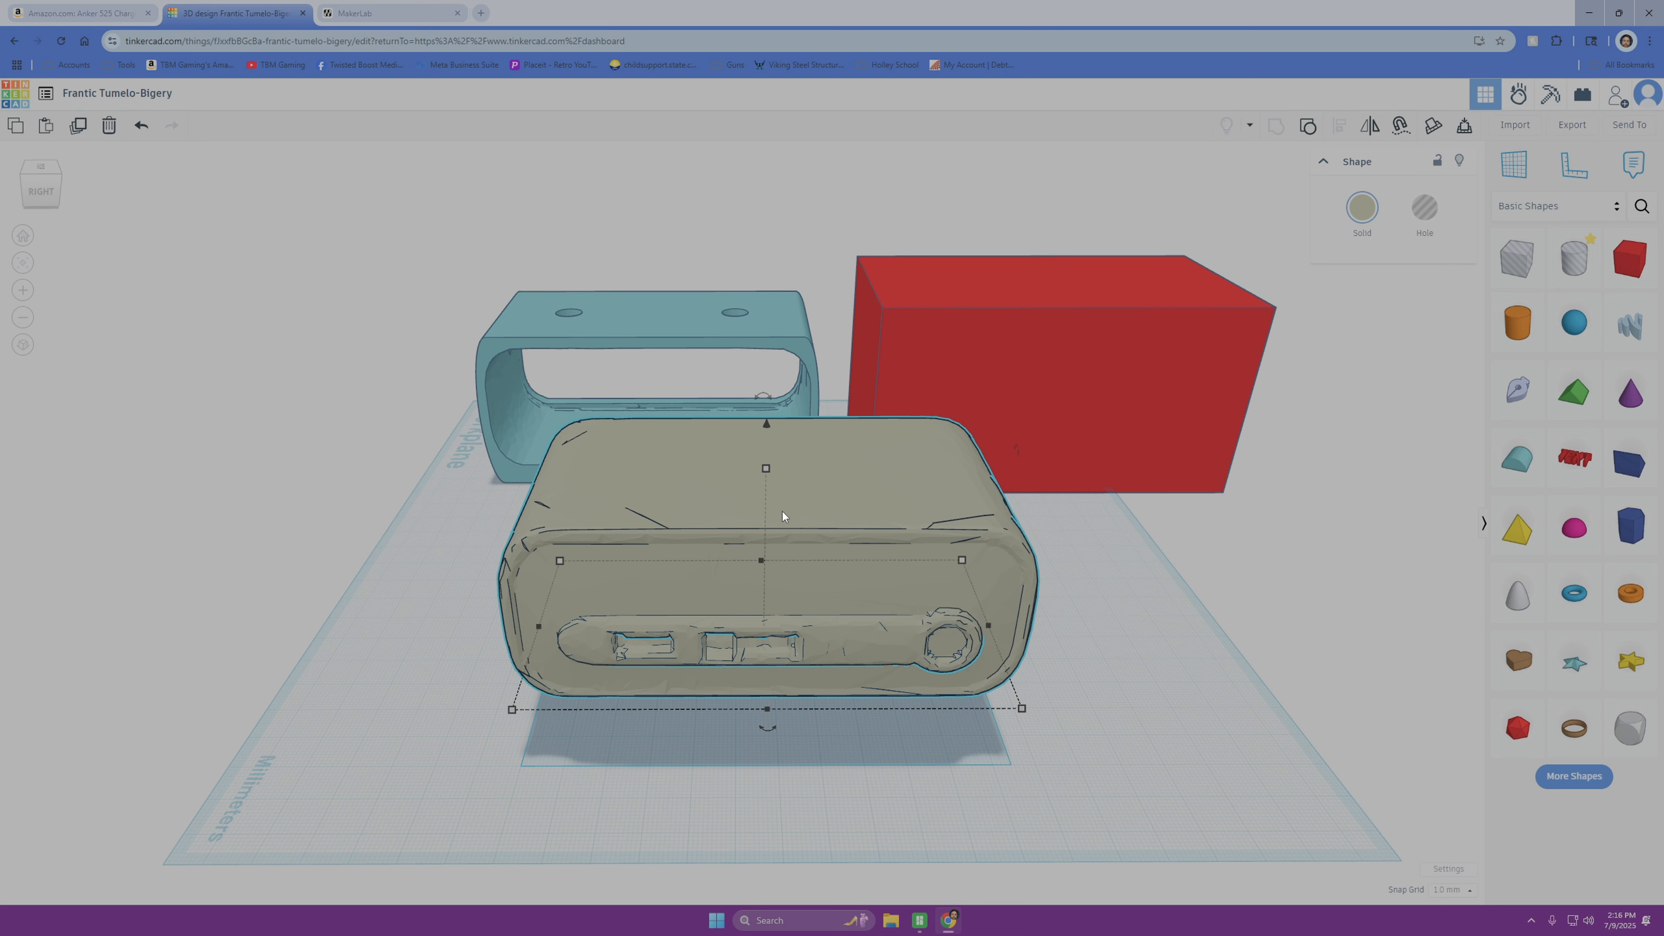
mouse_move(768, 711)
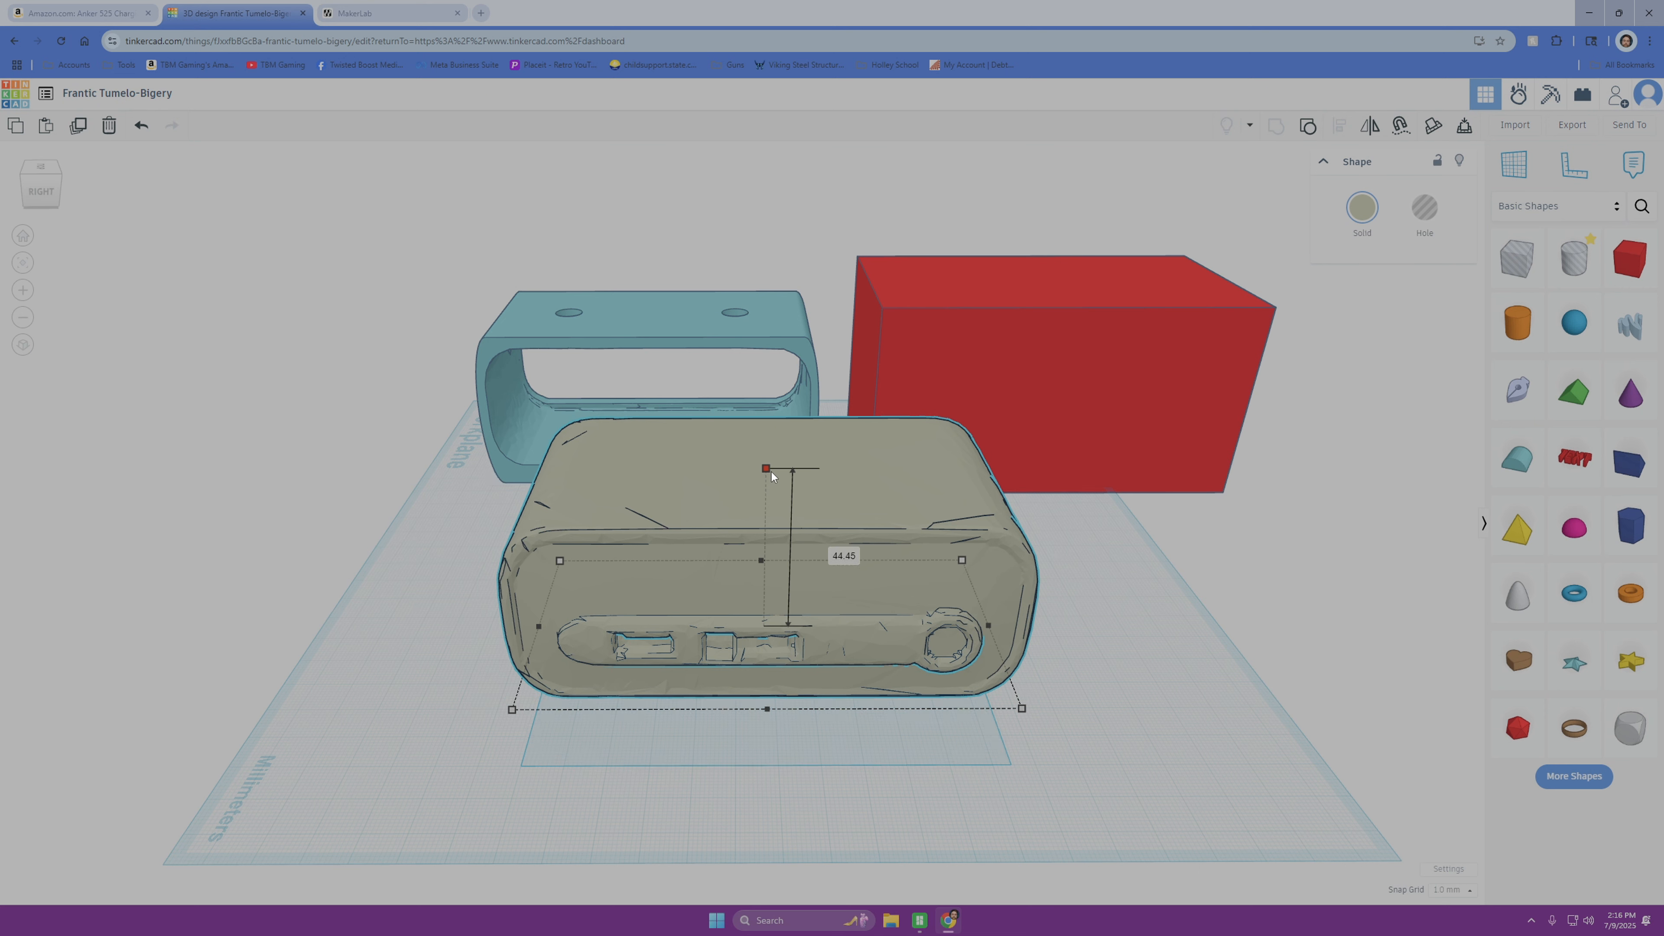
mouse_move(773, 477)
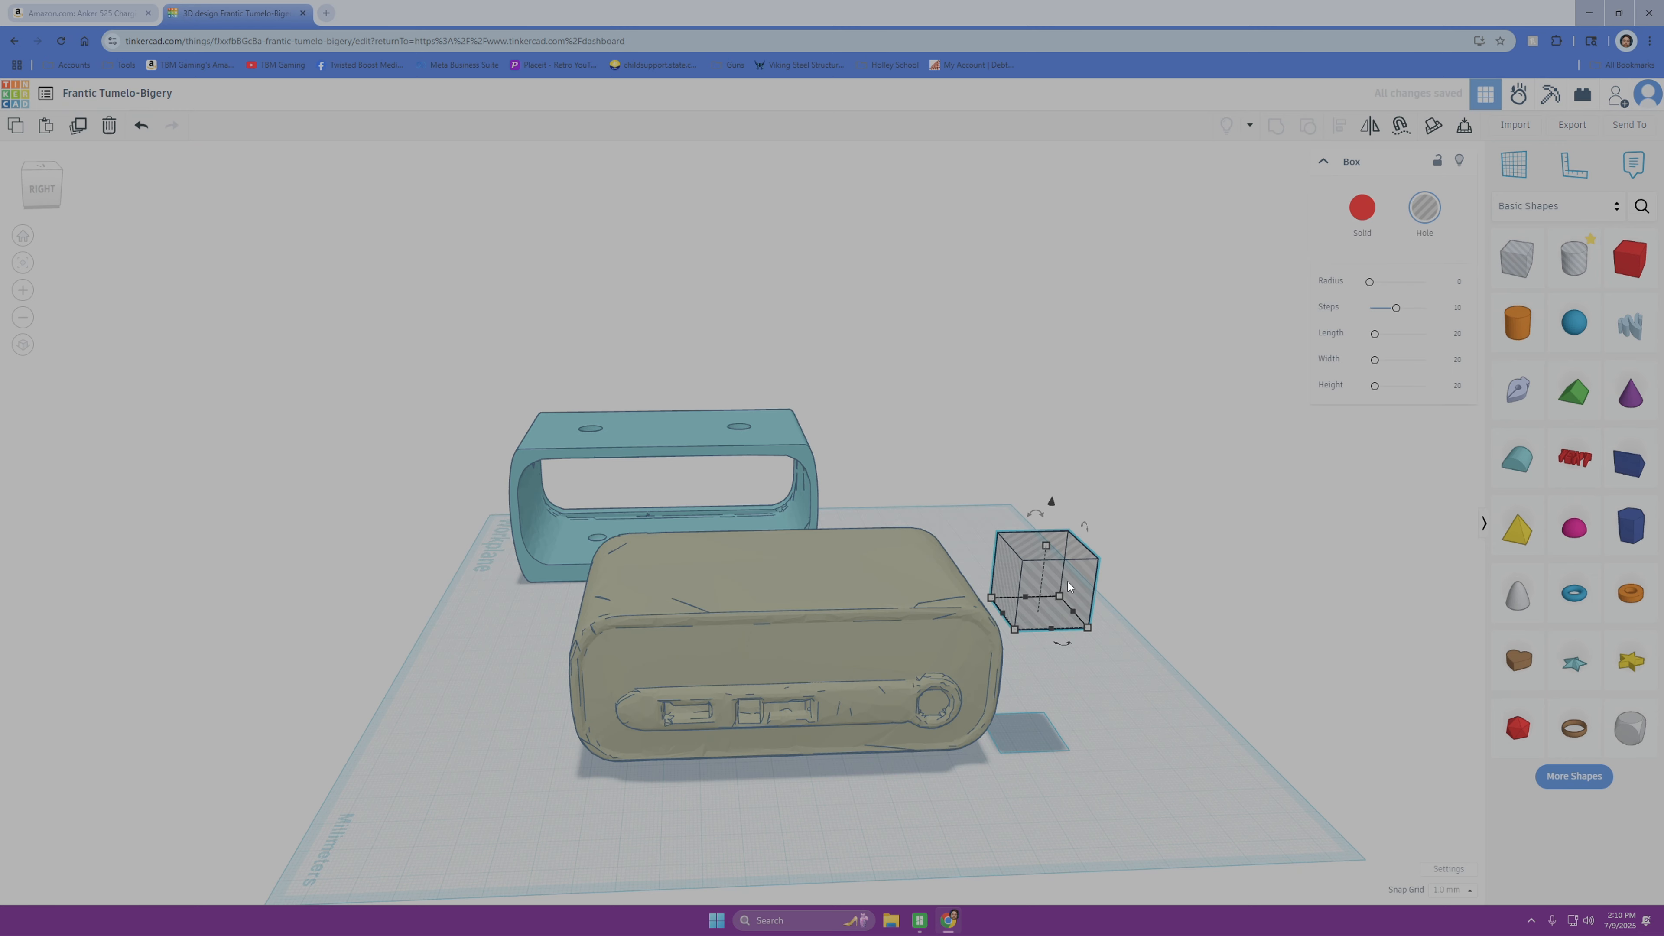
Step: Delete the hole box and move the charging station model to the back of the workplane, beside the teal mount
key("Delete")
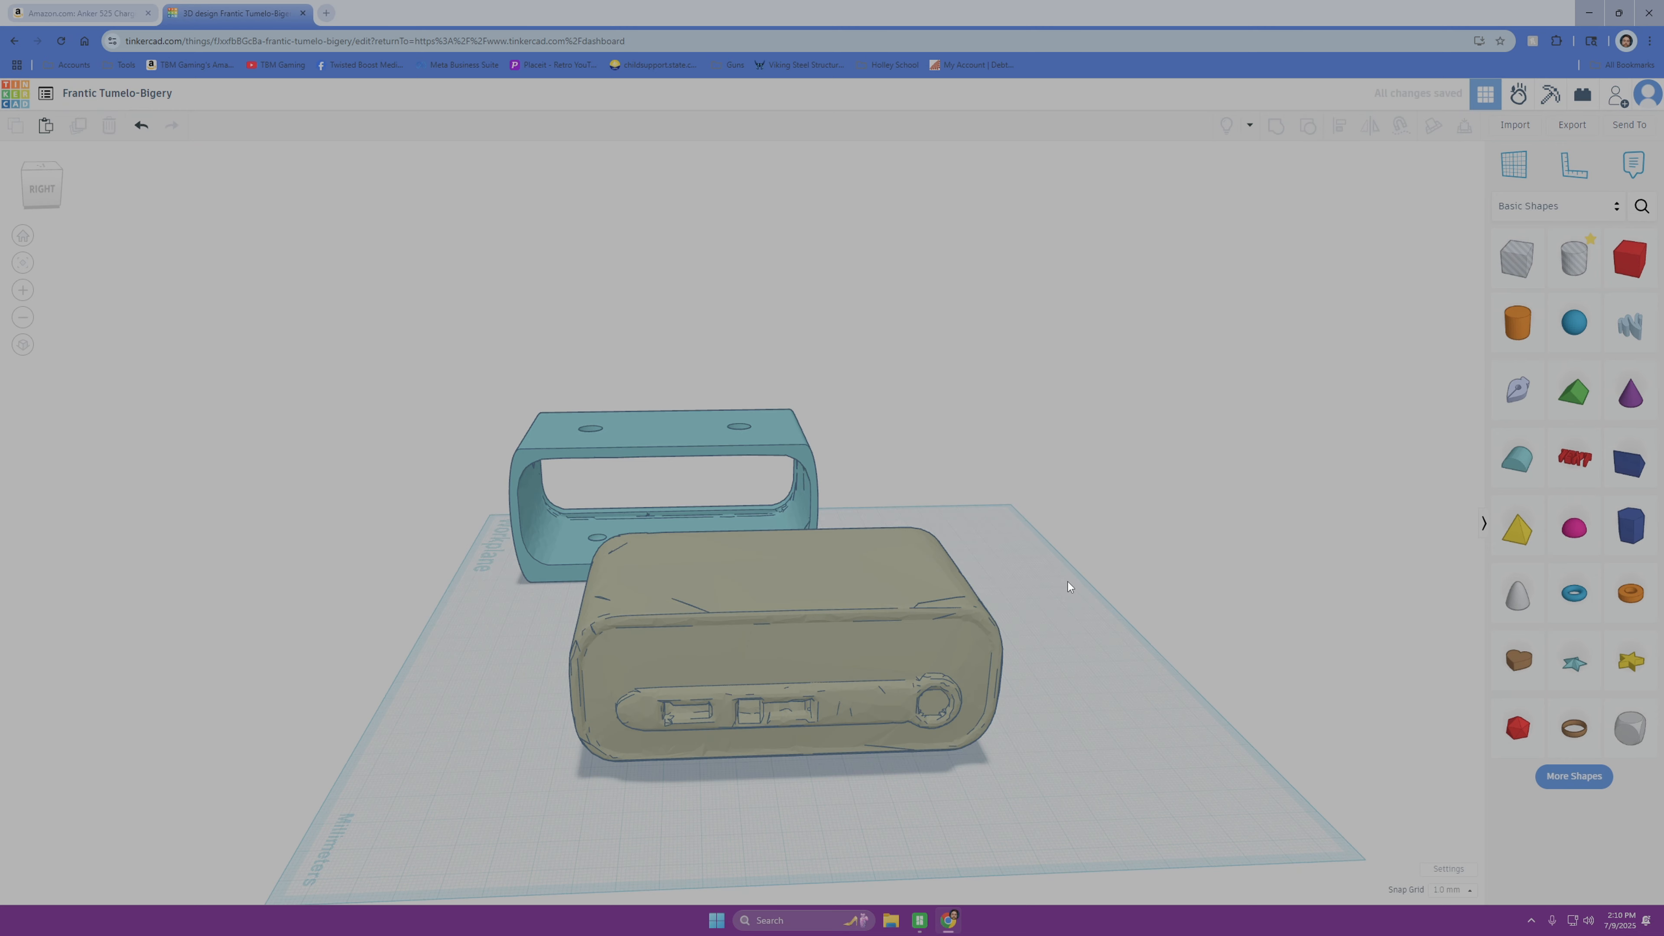
left_click(604, 428)
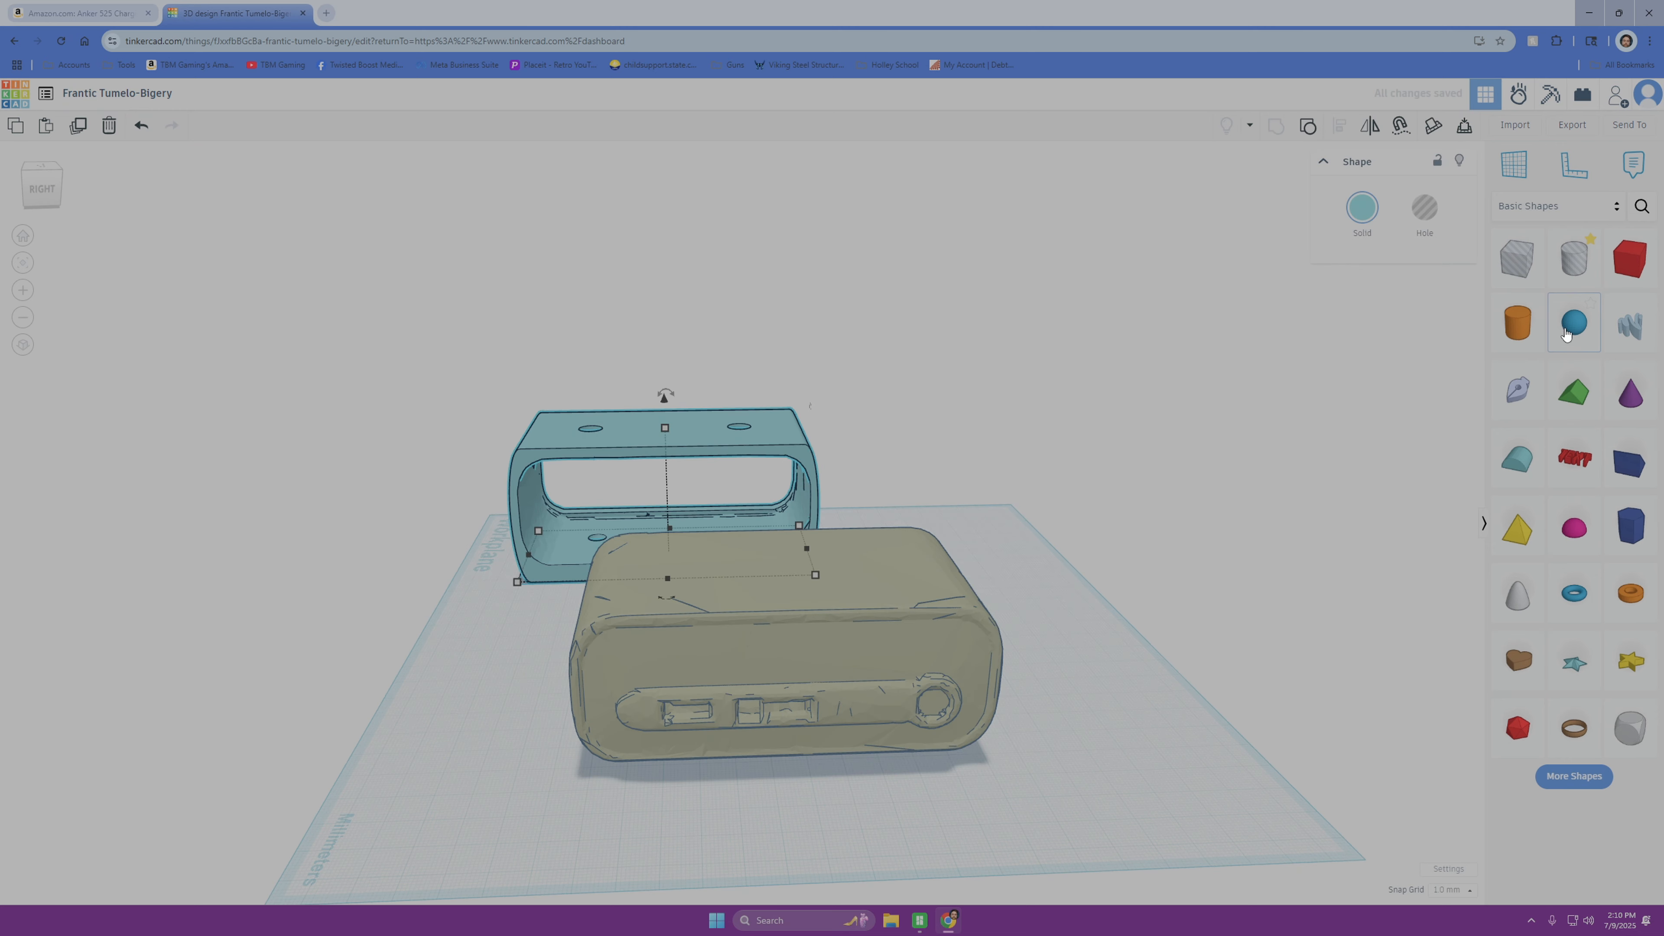
left_click_drag(799, 612, 1009, 485)
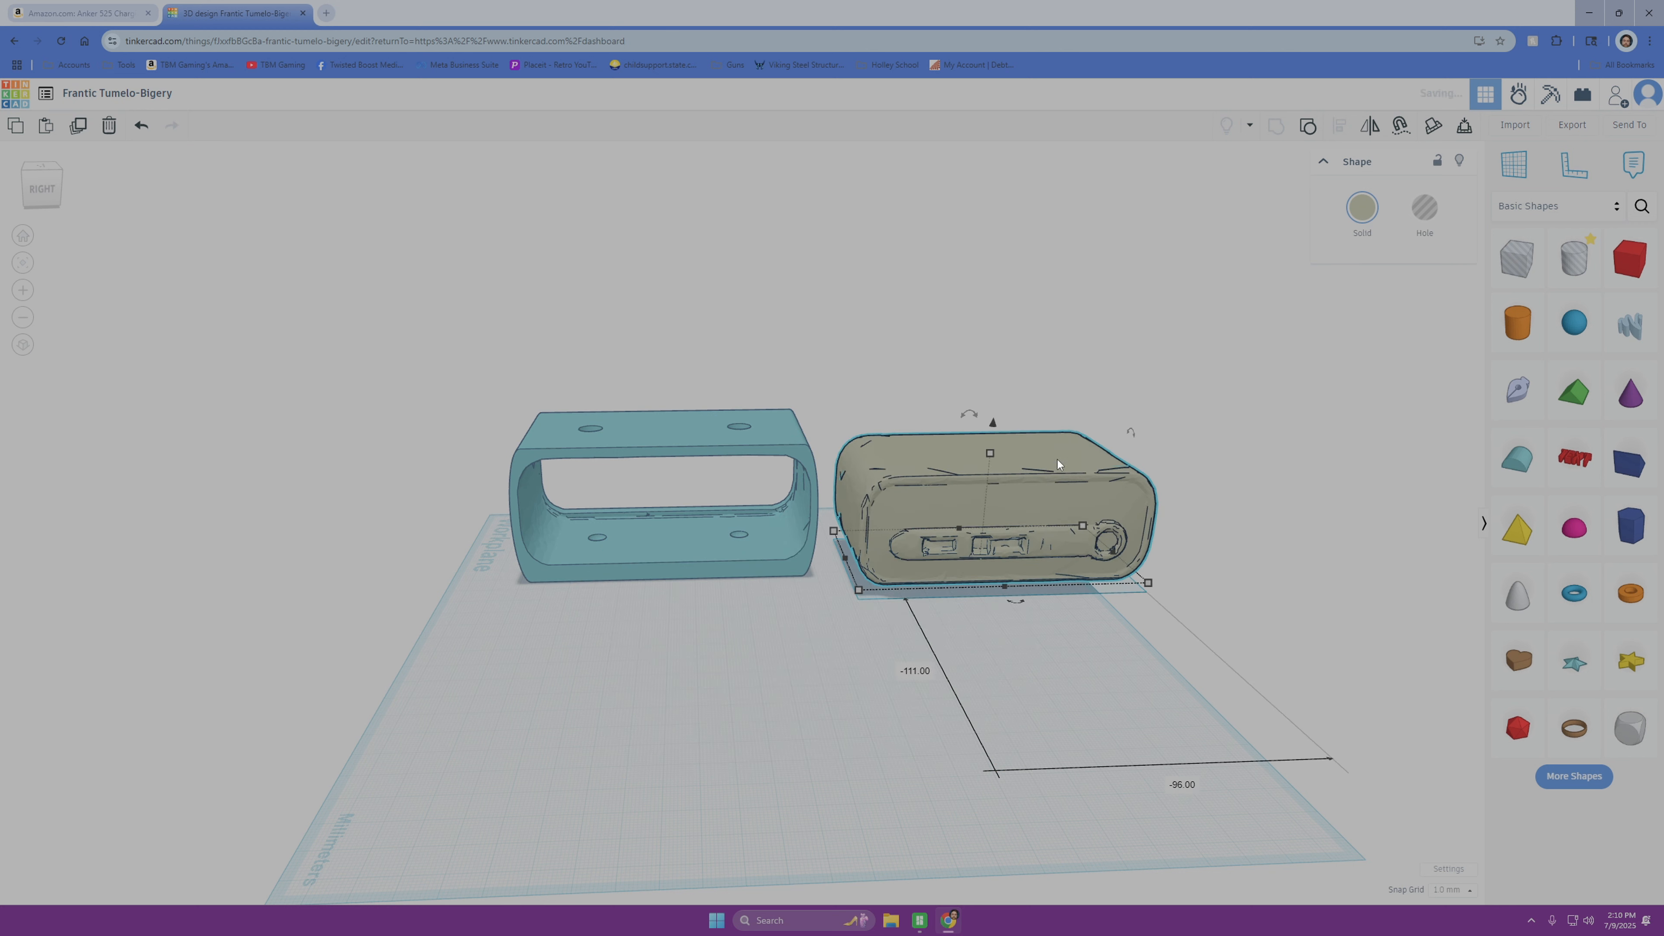
Step: Place a solid box in front of the two models and enlarge it to about 129 mm wide and 68 mm high, extending its depth as well
left_click(694, 709)
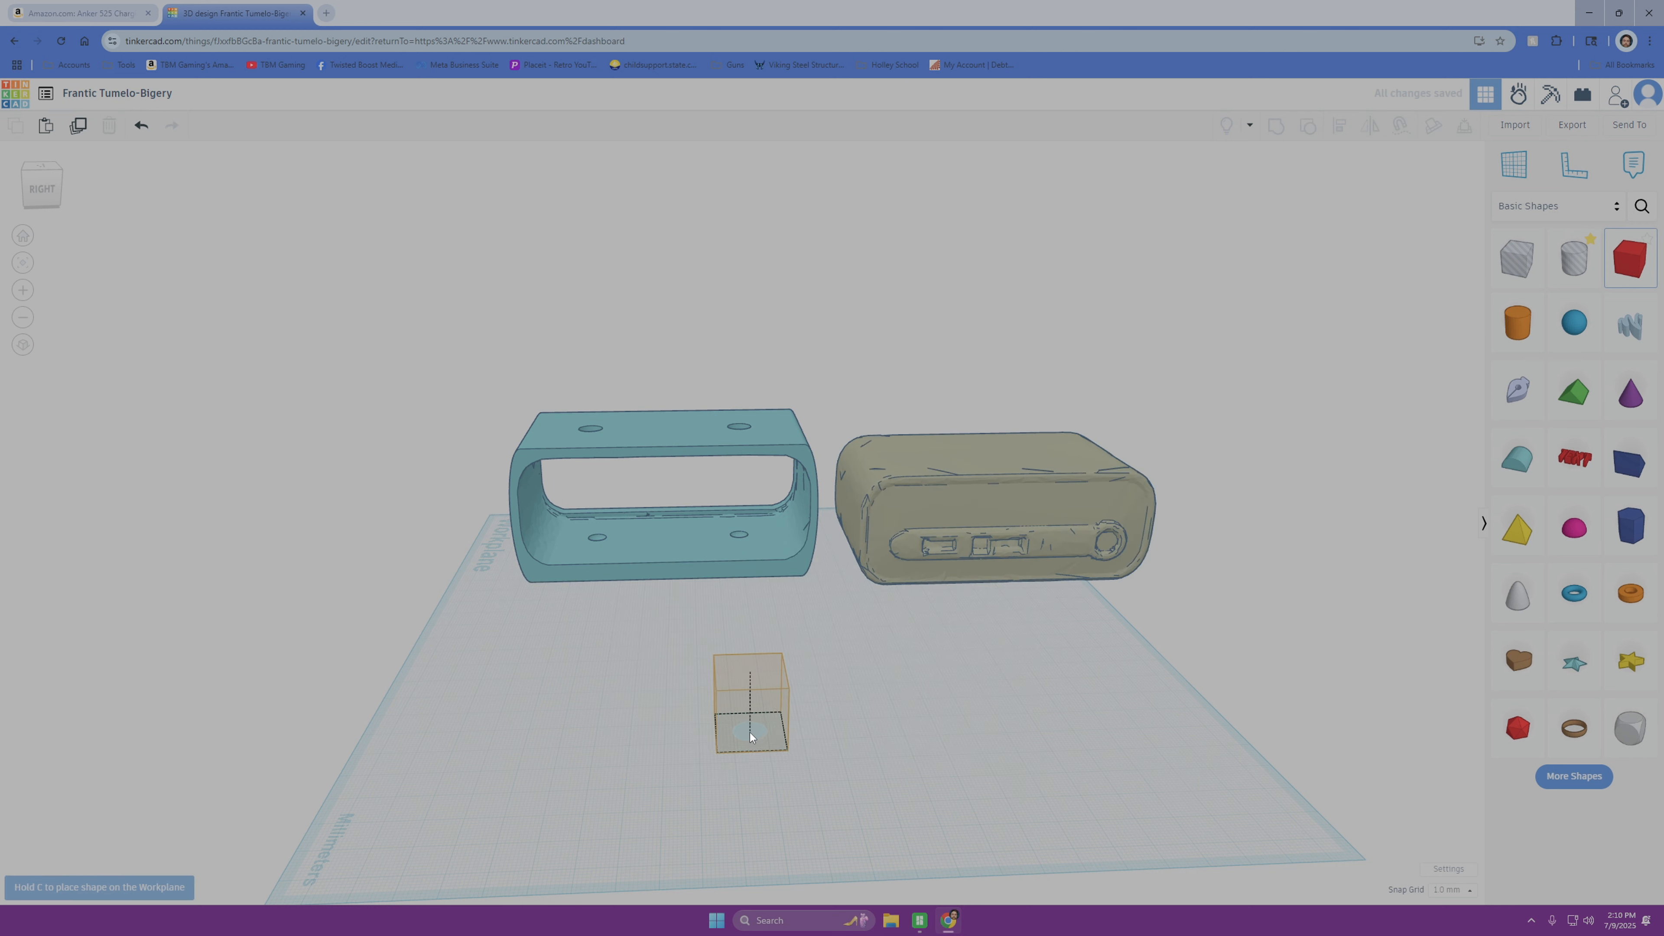
left_click(750, 721)
left_click_drag(790, 737, 1161, 739)
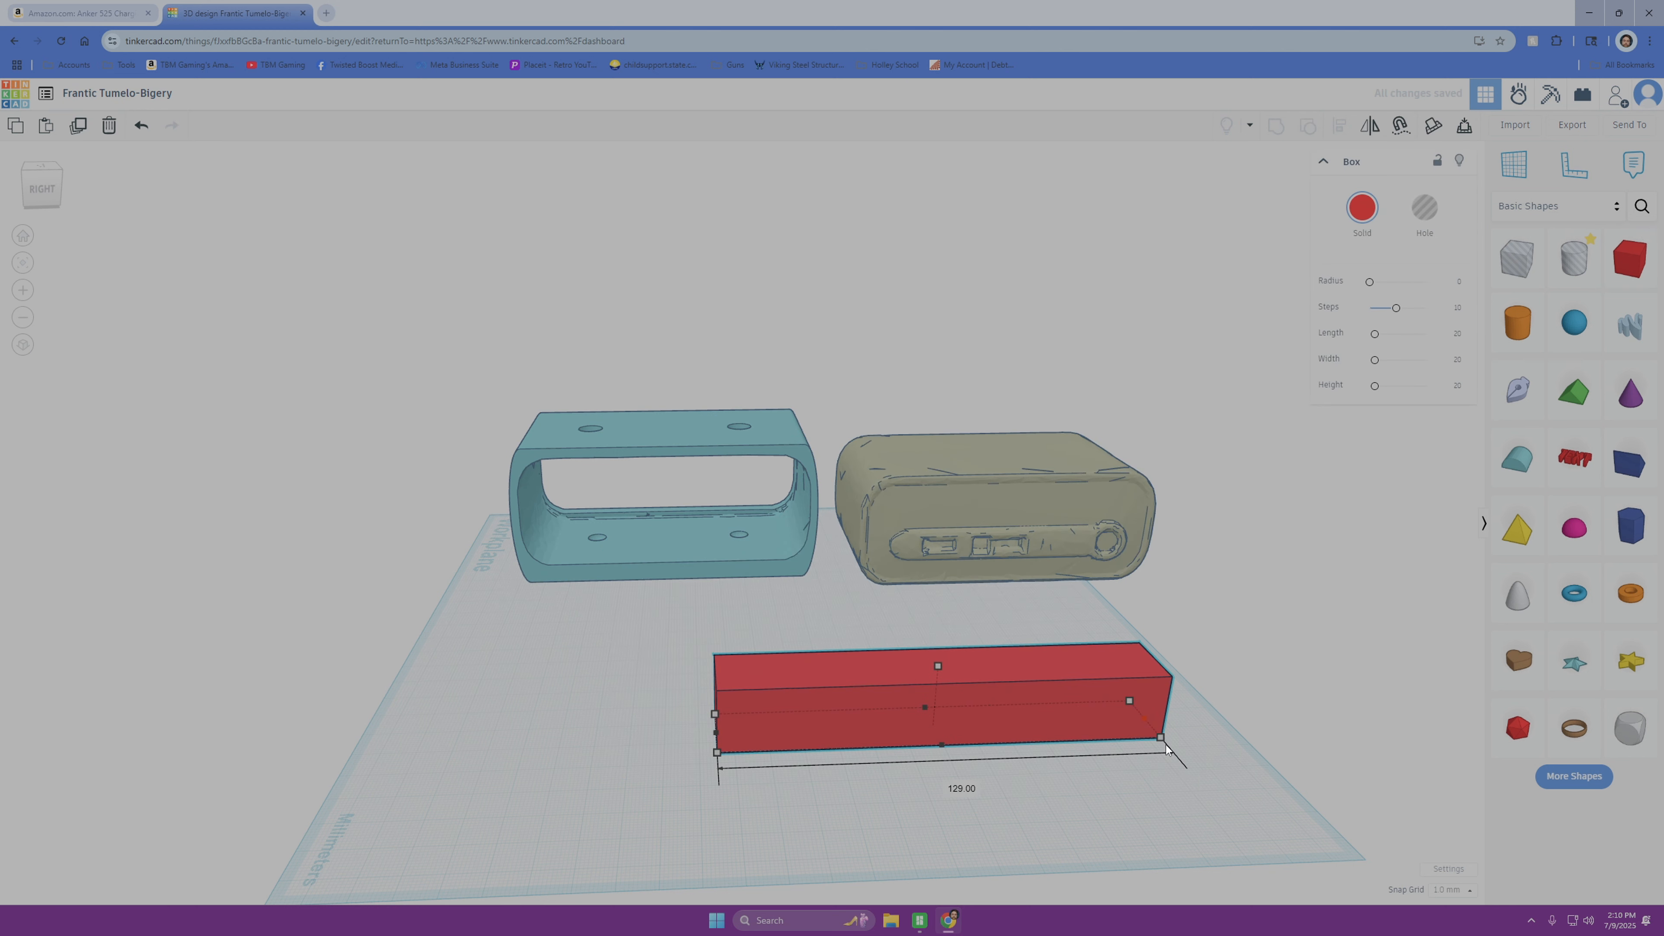
left_click_drag(939, 703, 938, 508)
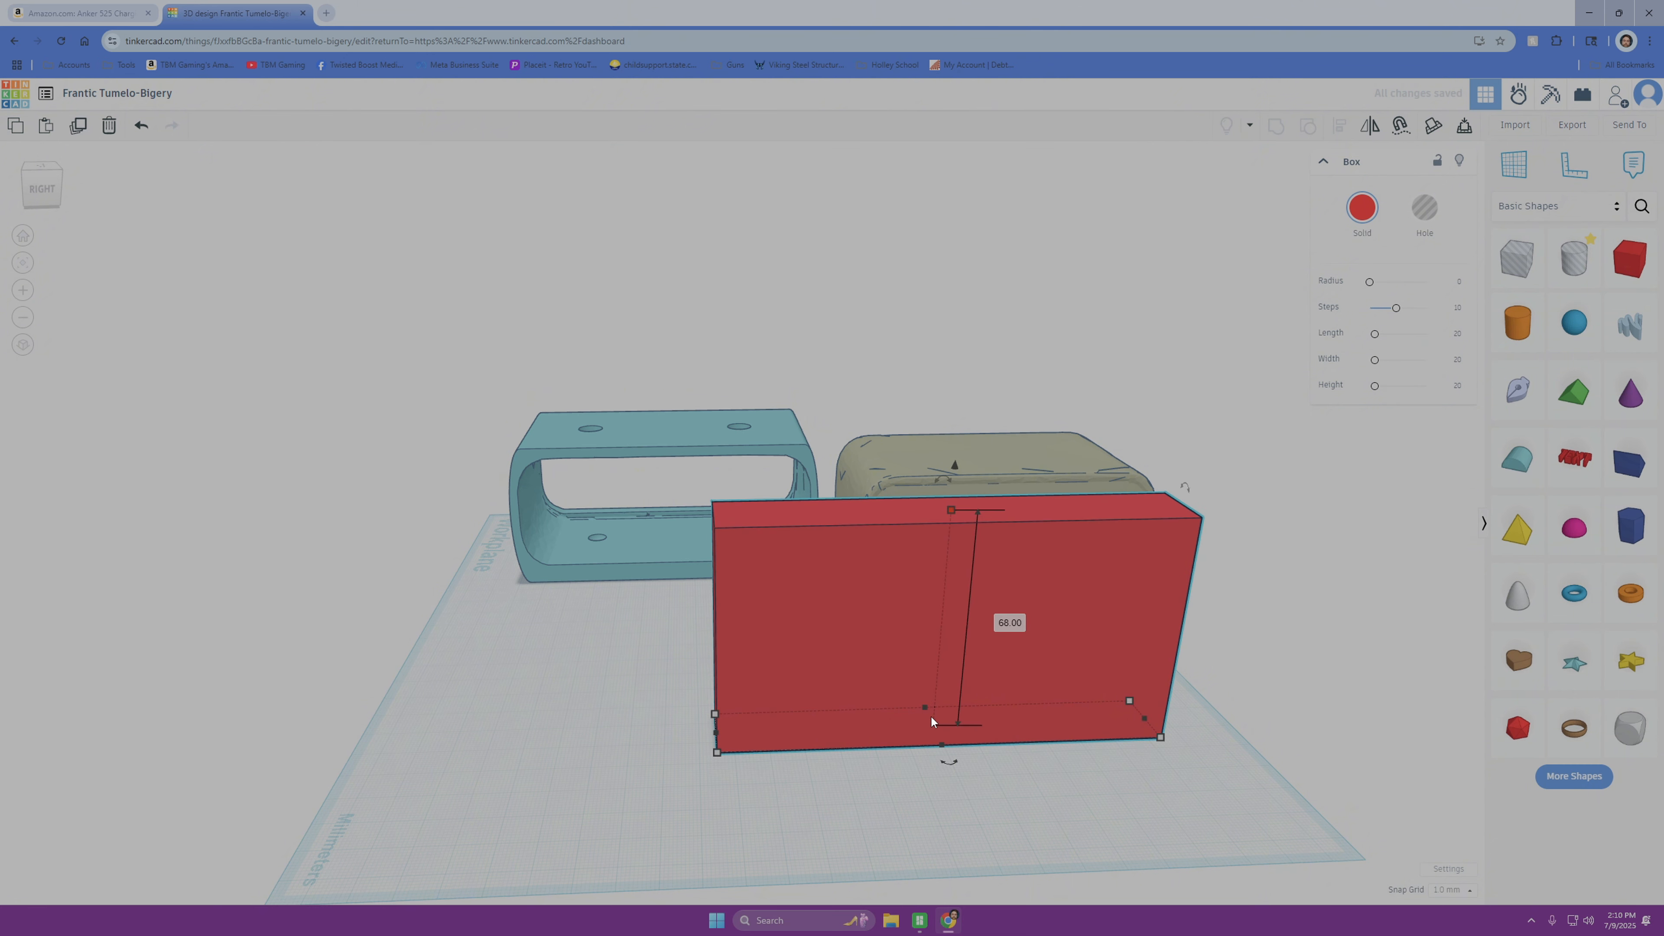
left_click_drag(942, 745, 983, 878)
right_click_drag(909, 670, 1054, 715)
left_click_drag(835, 572, 725, 540)
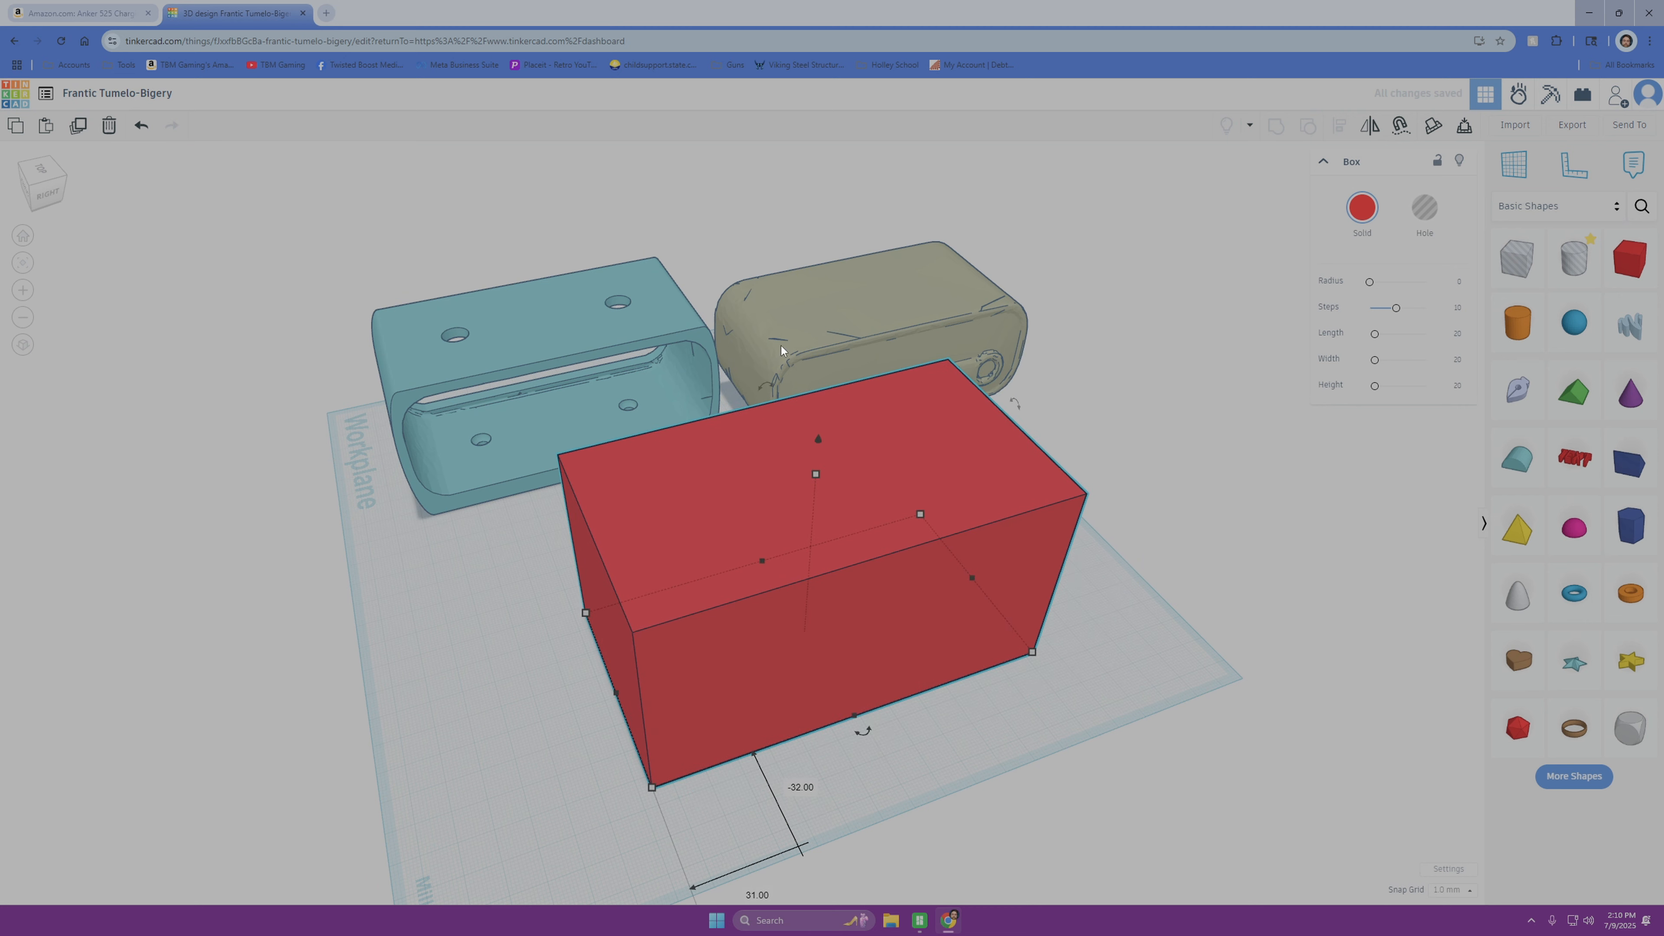
Step: Move the charging station model into the front of the red box and turn it into a hole
left_click_drag(877, 339, 848, 606)
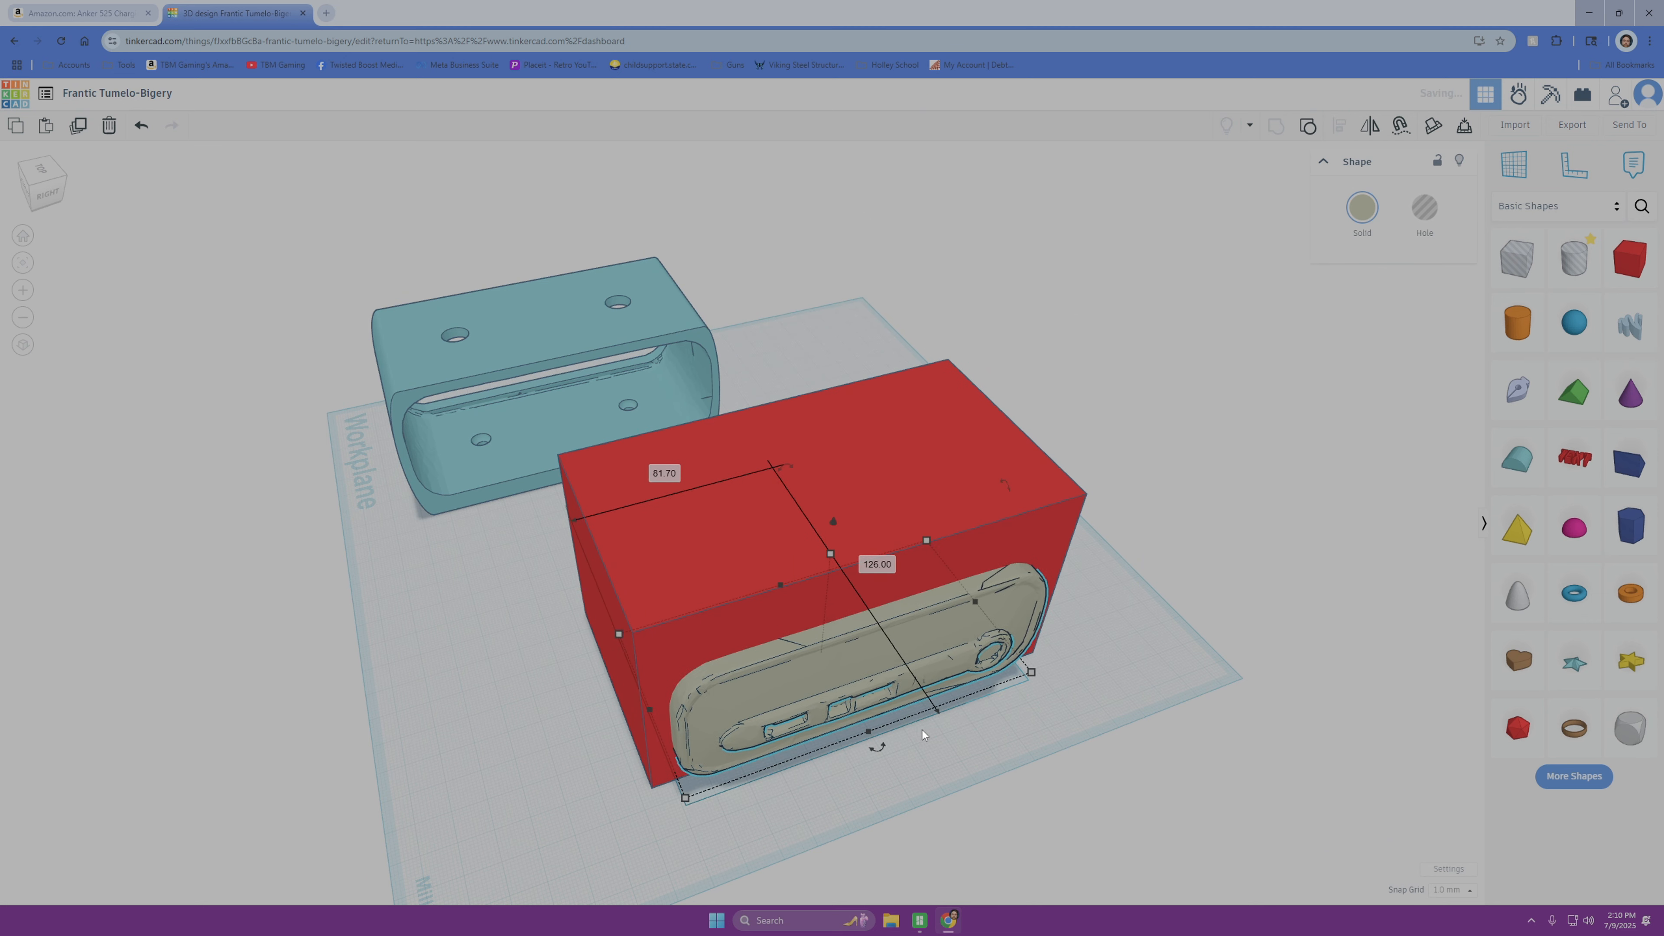
right_click_drag(943, 762, 855, 642)
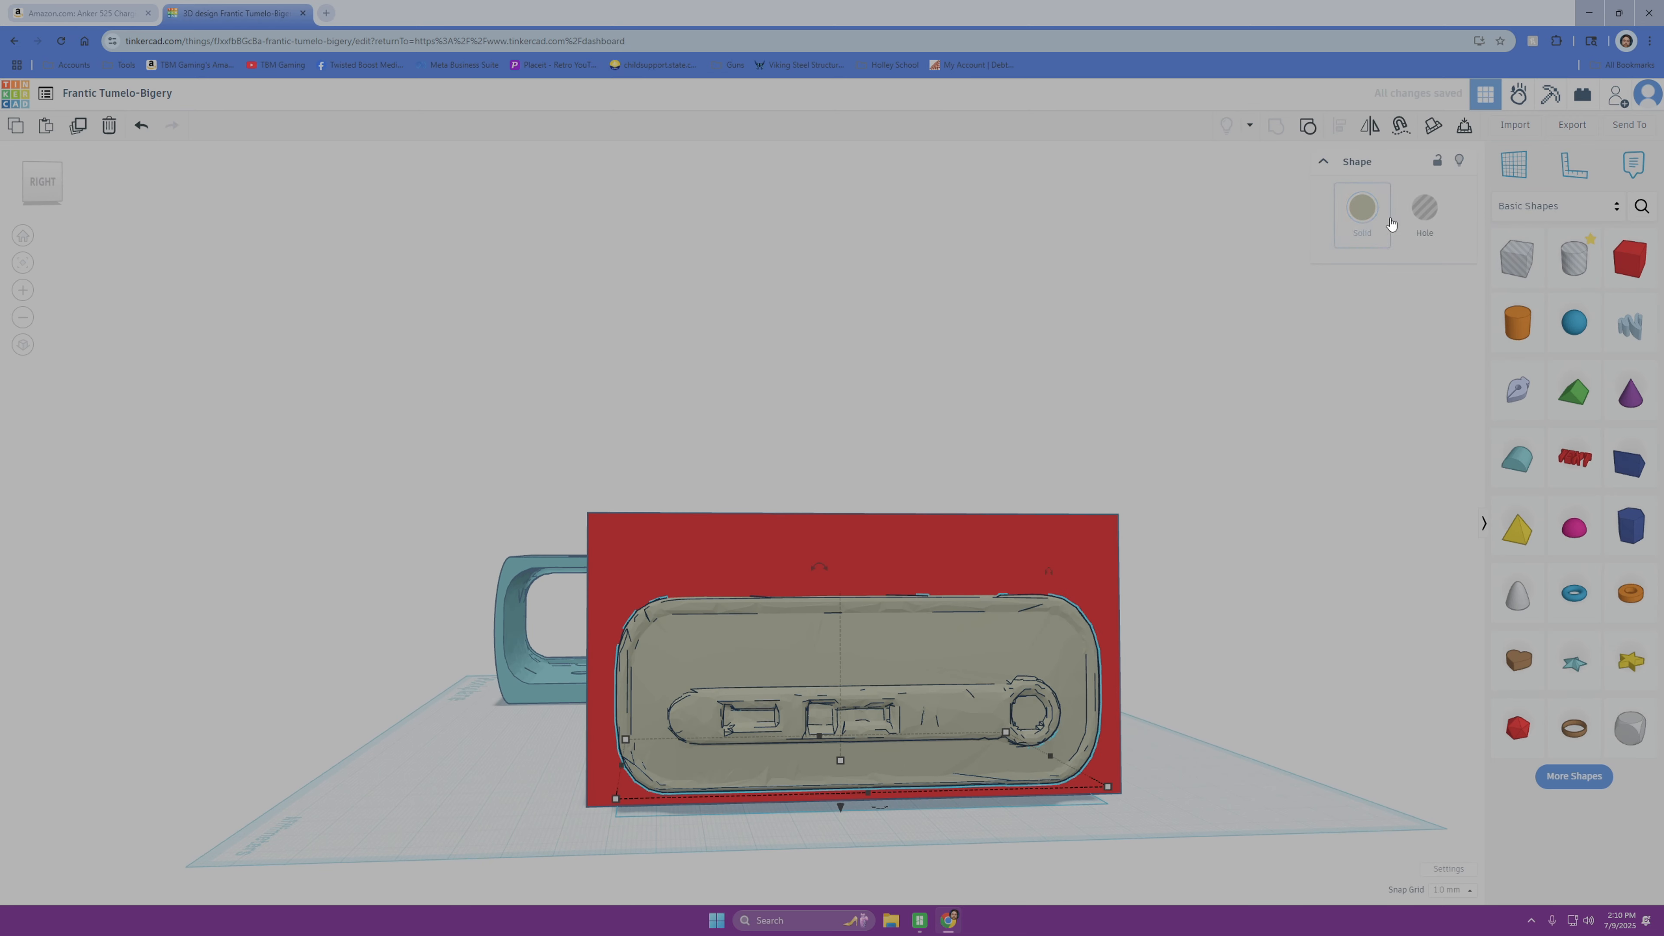
left_click(1424, 219)
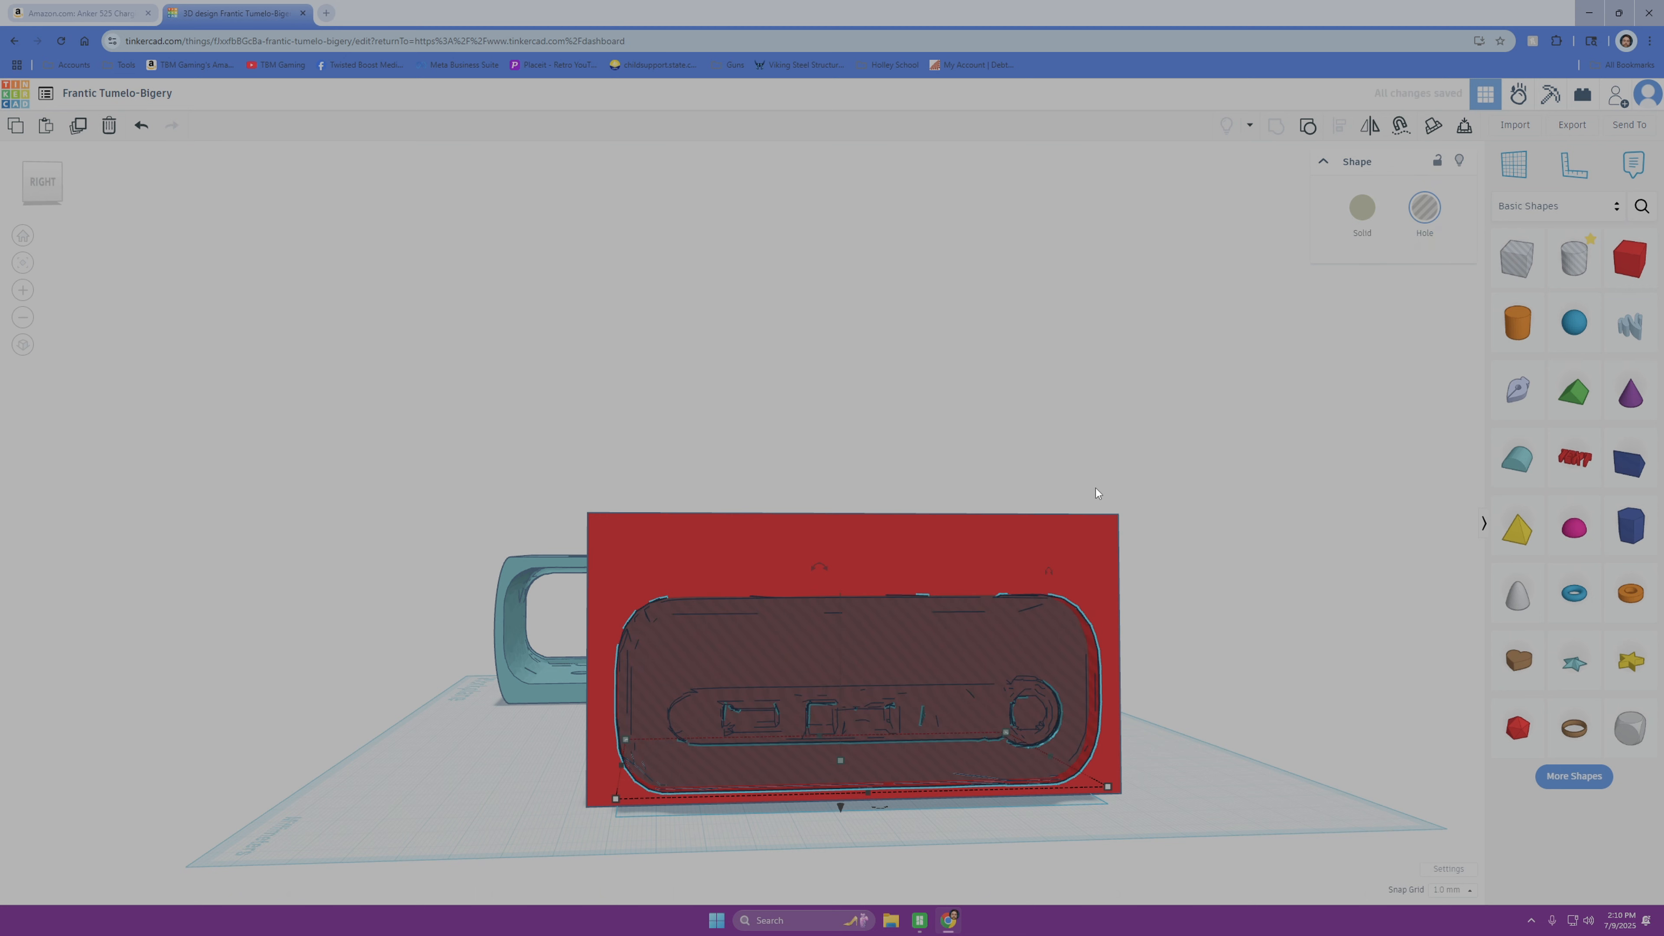
Step: Group the charging station hole with the red box to cut out its cavity
left_click(962, 554)
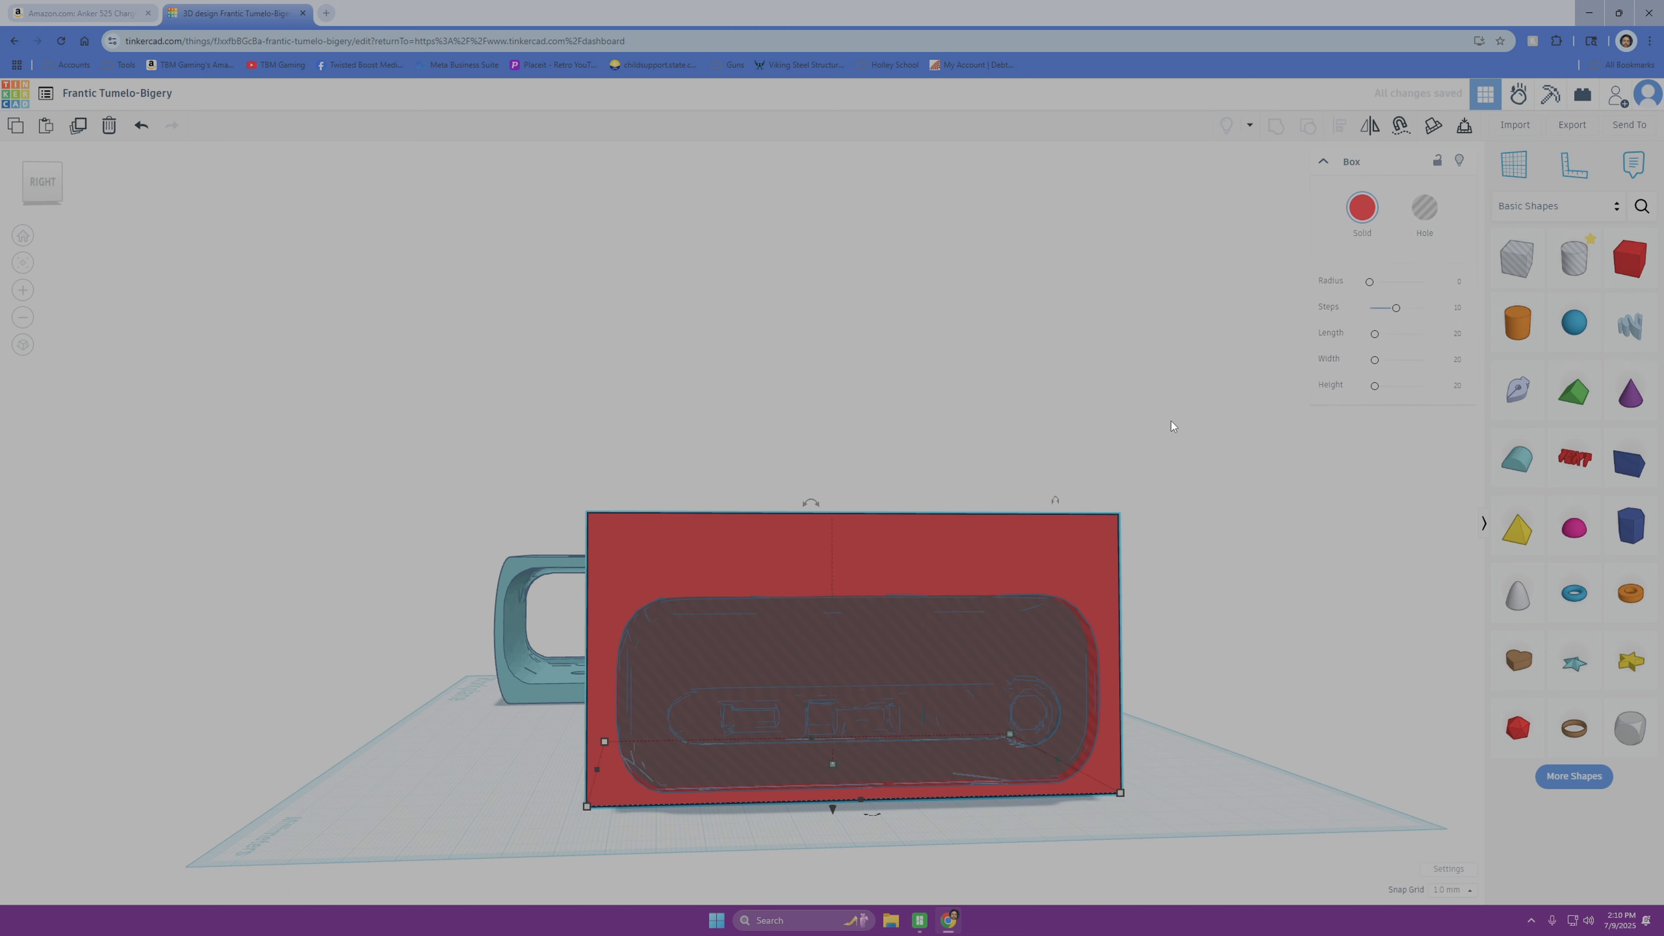
left_click(1196, 583)
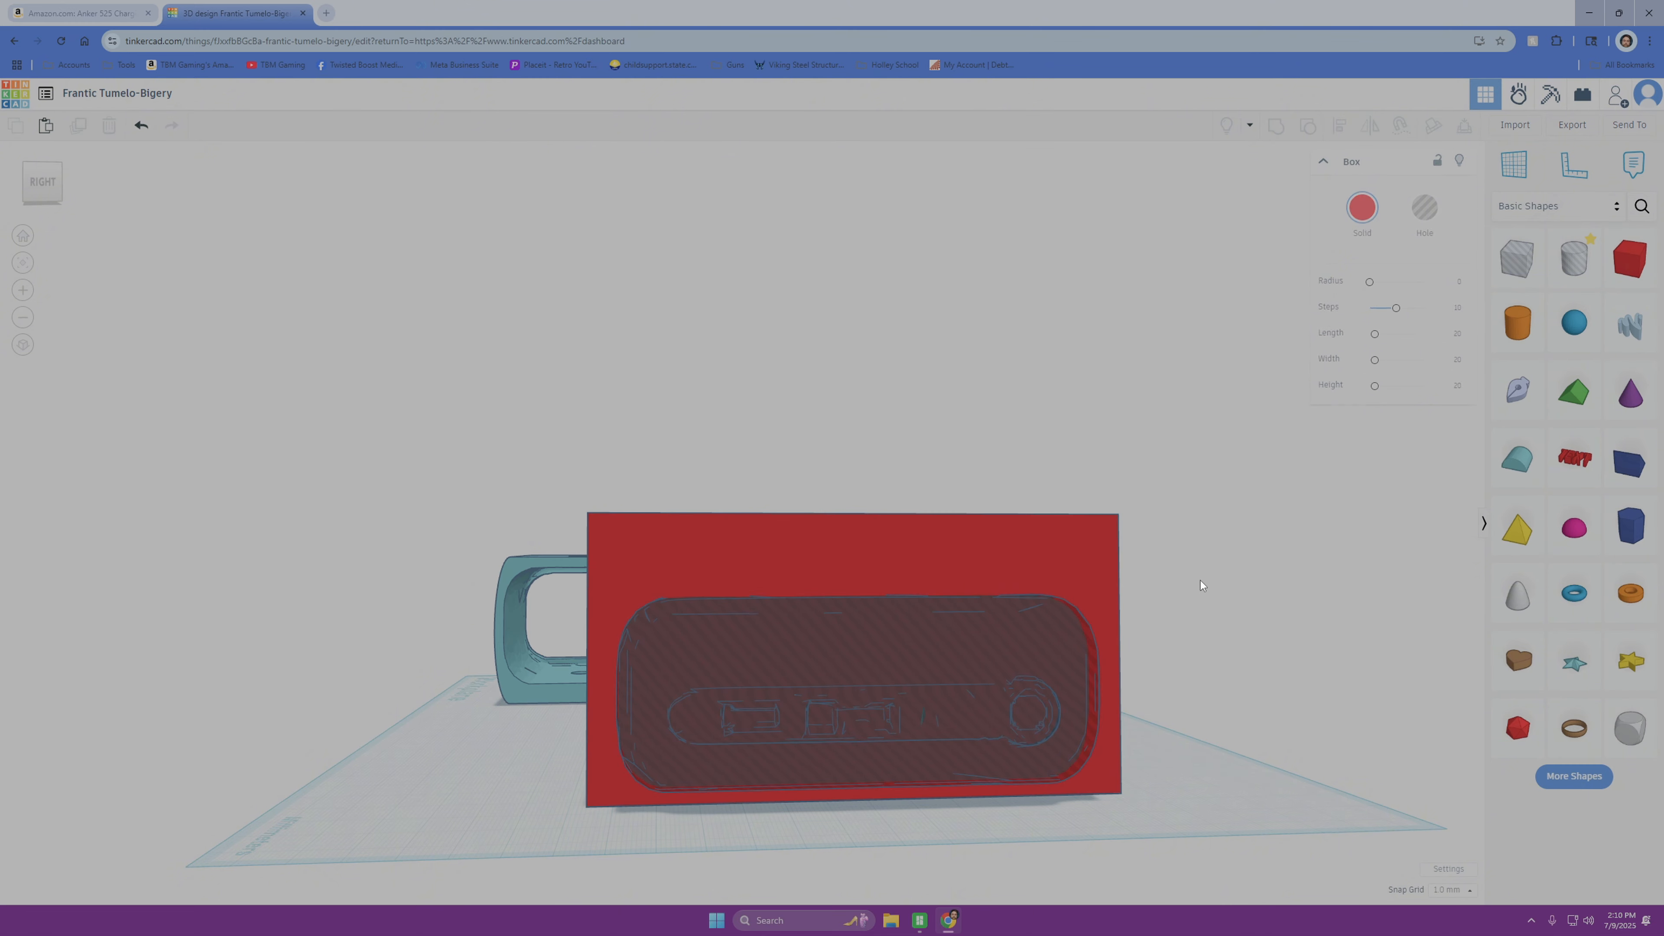
left_click(1074, 576)
left_click(1054, 679, "shift")
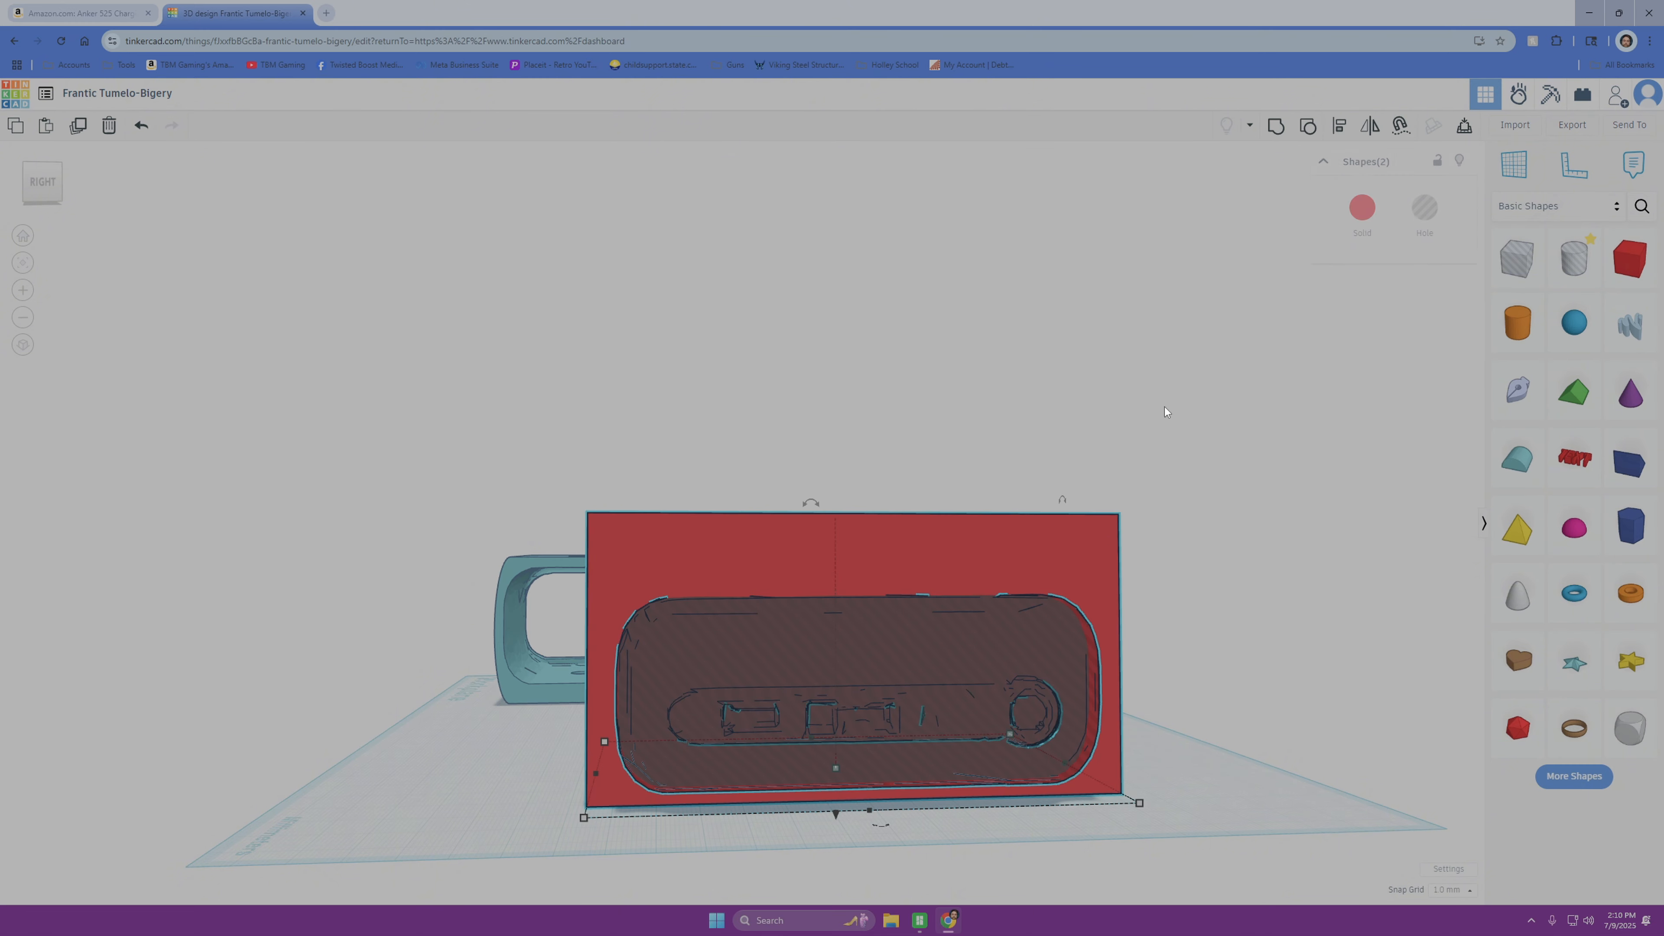
left_click(1275, 125)
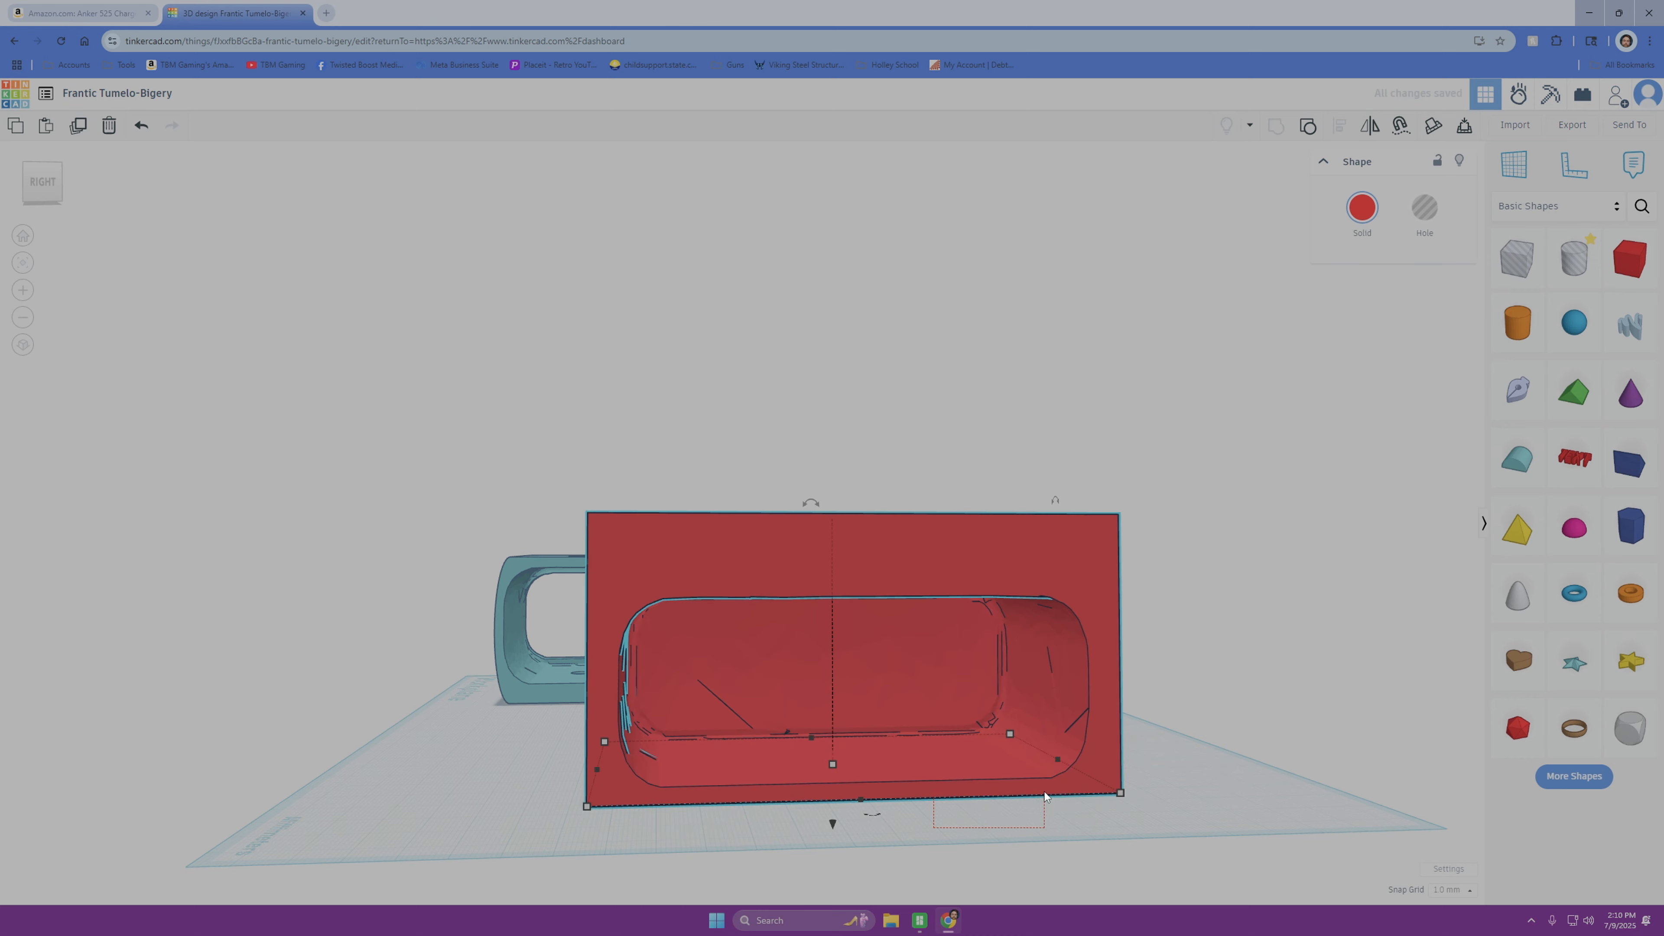
Step: Move the teal mount clear of the red box and inspect the stepped rear opening inside it
right_click_drag(1044, 796, 917, 819)
left_click(555, 603)
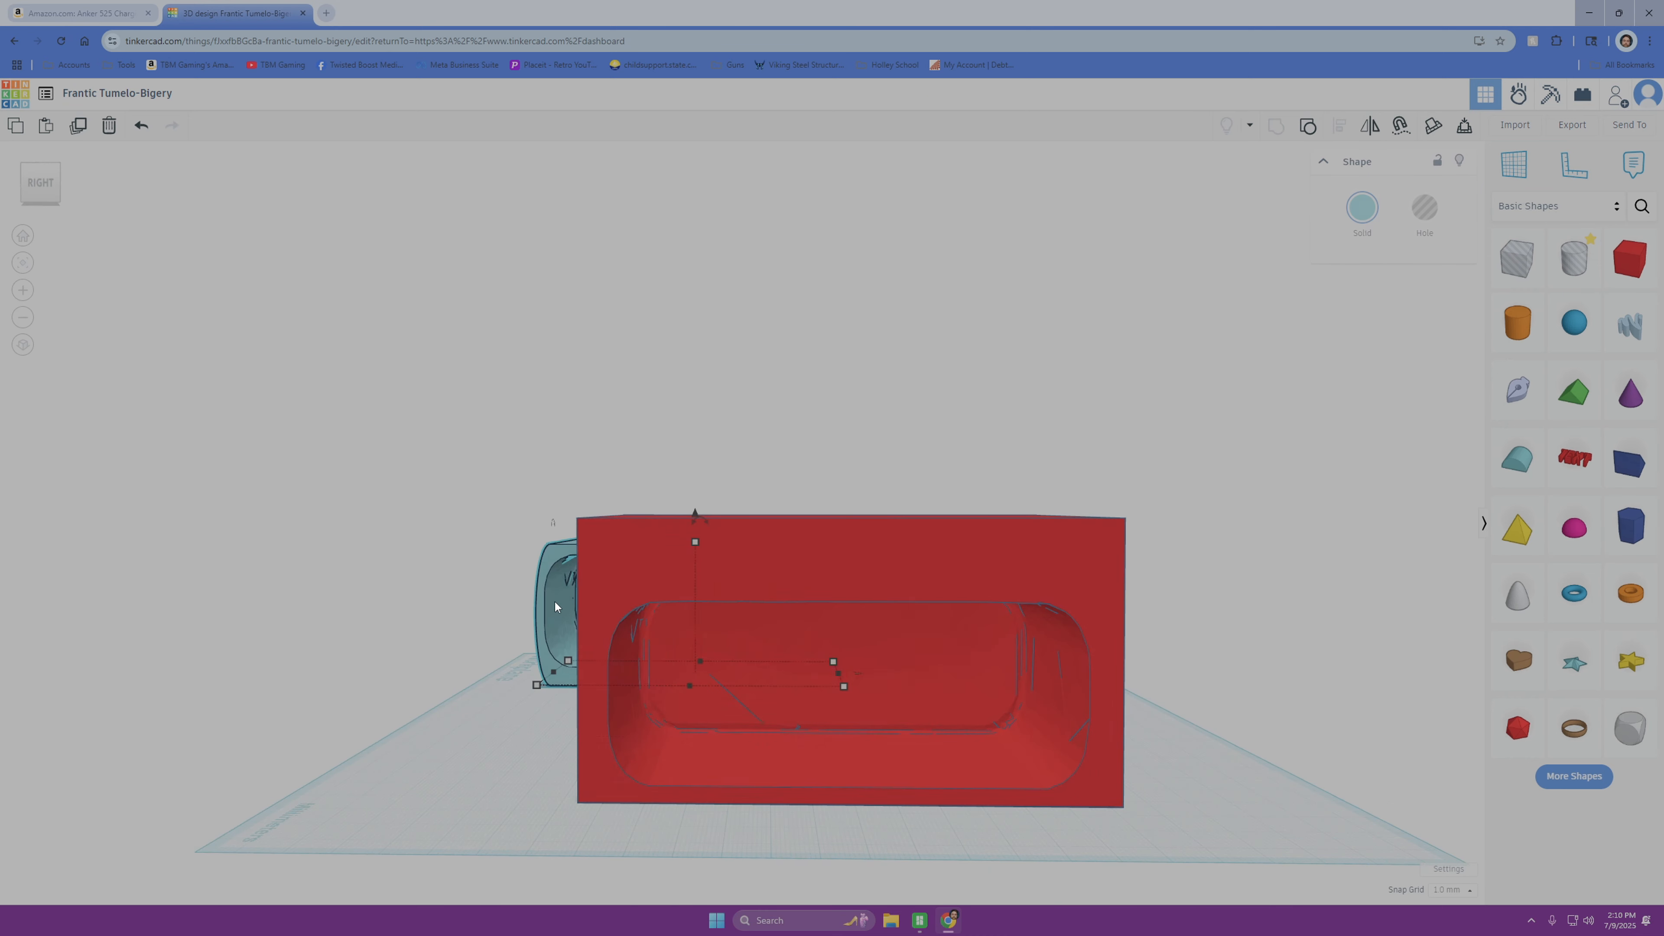
left_click_drag(555, 603, 208, 698)
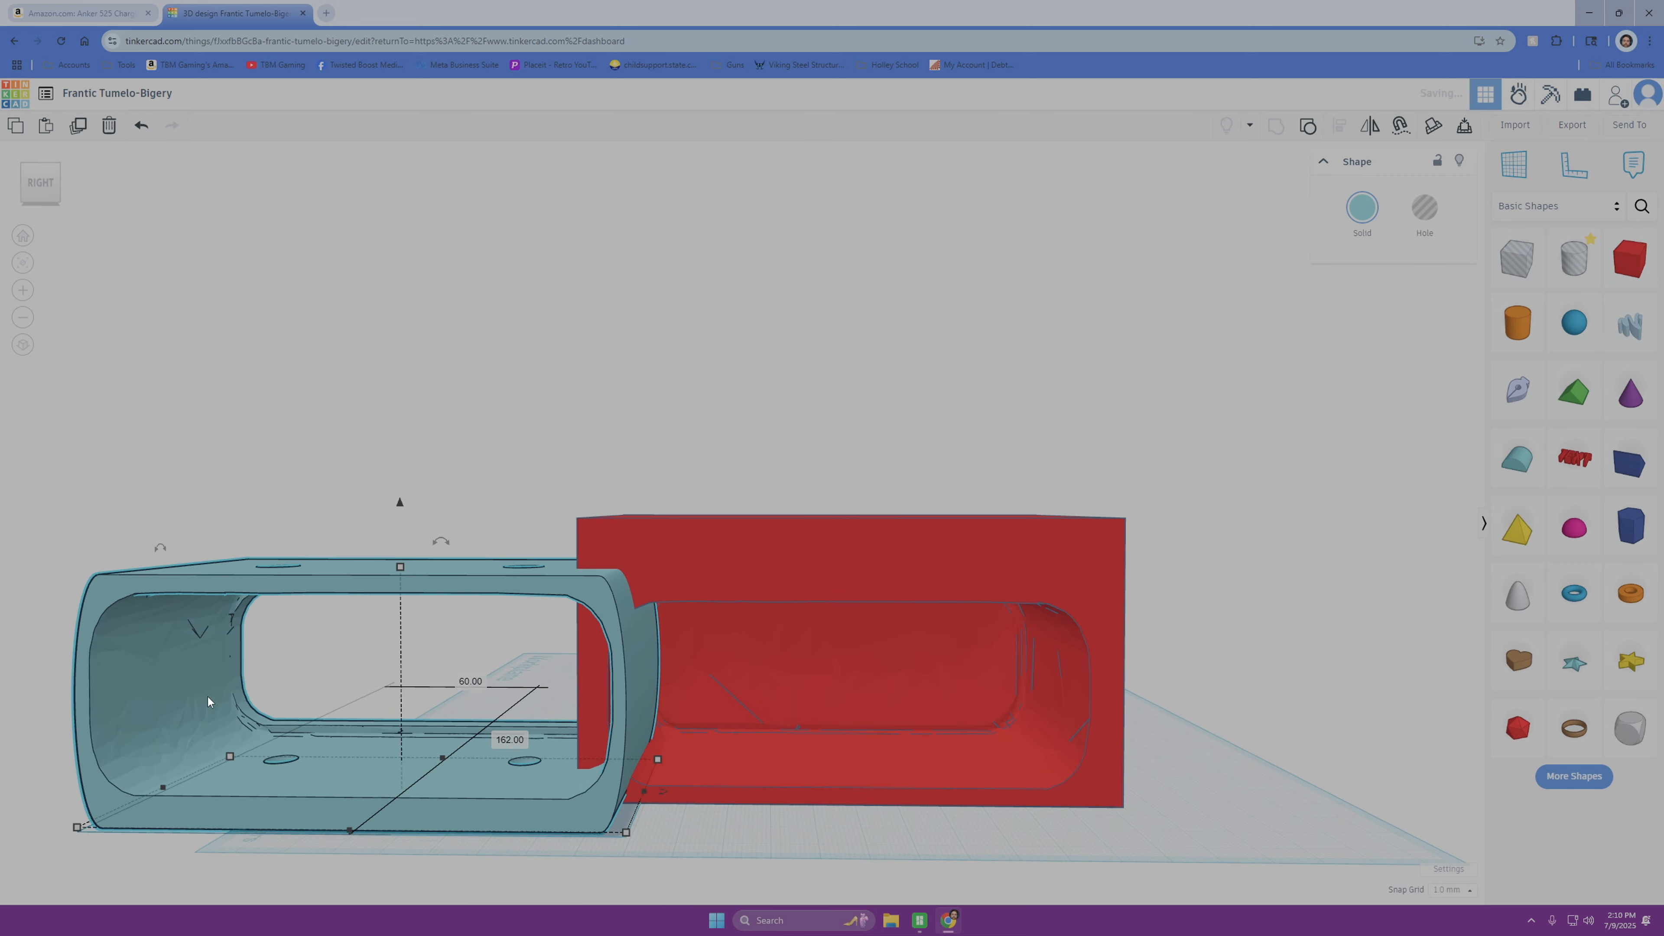
scroll(376, 731, "up", 5)
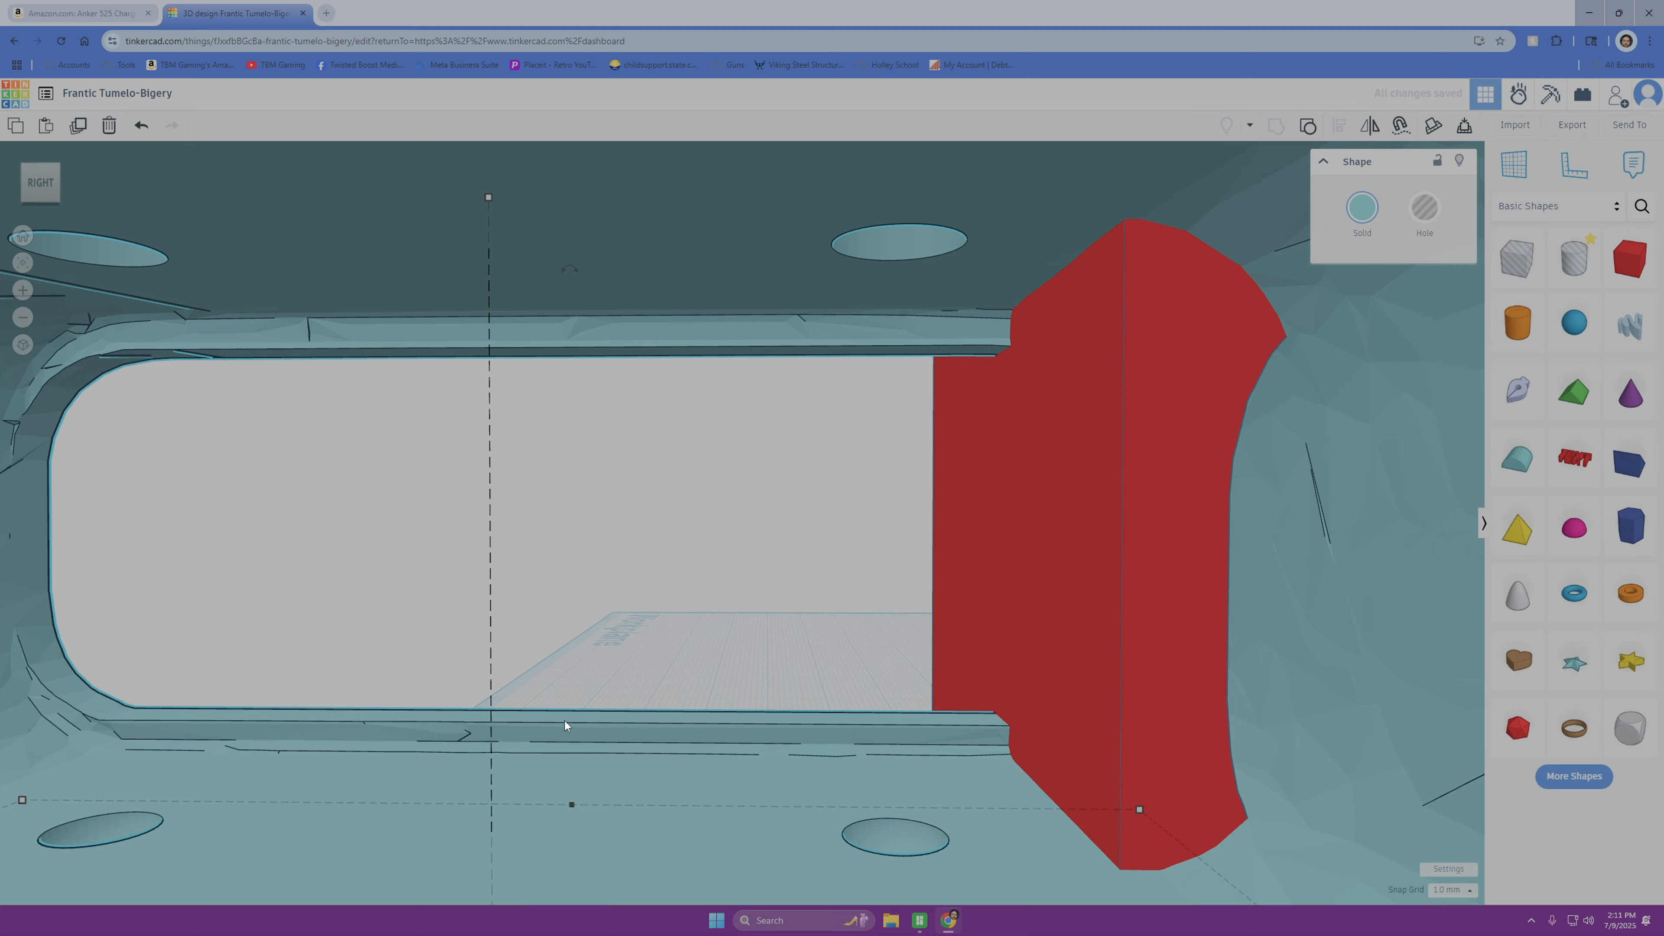
scroll(571, 719, "down", 5)
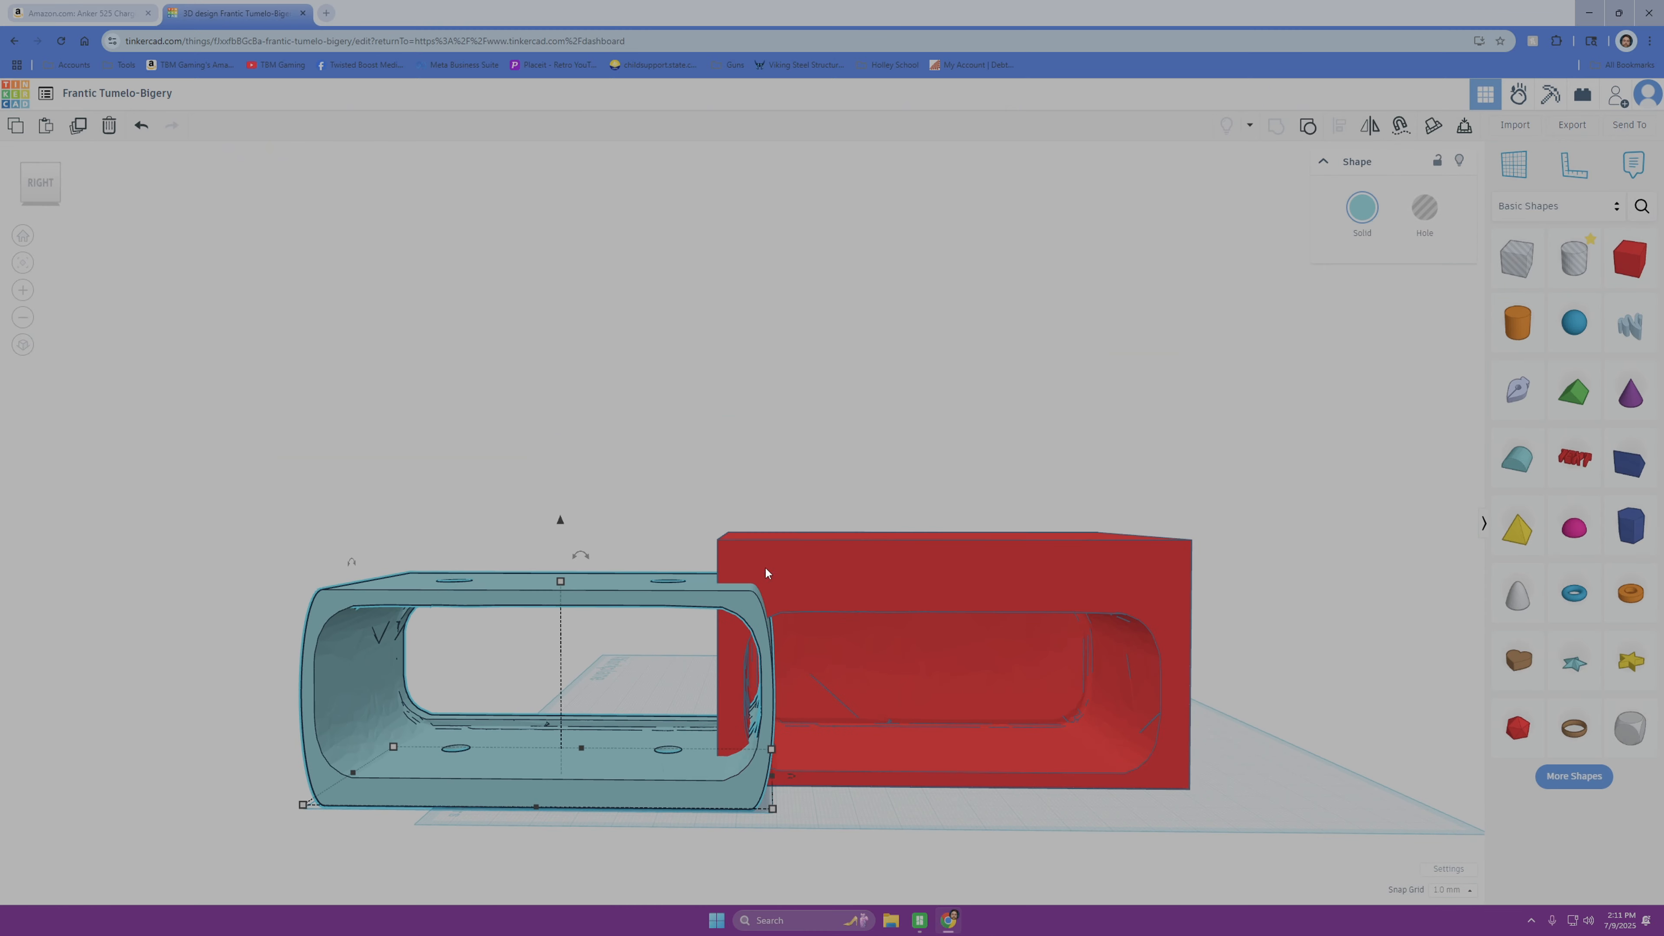
left_click_drag(577, 610, 423, 548)
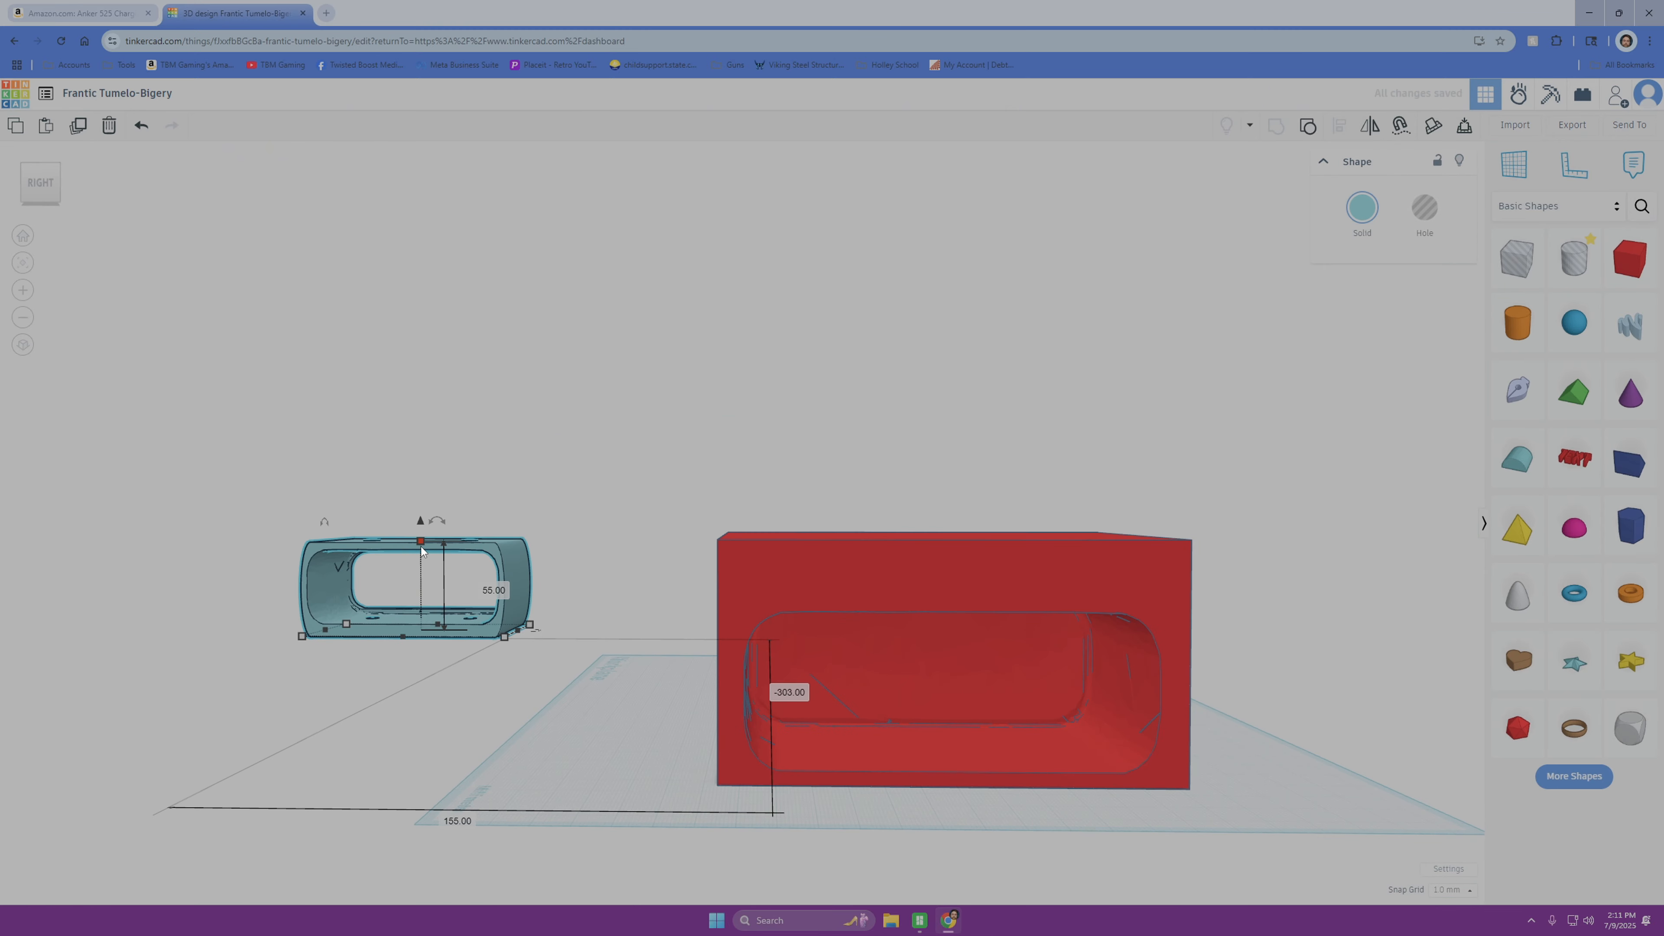
Step: Undo the mount moves and box grouping, and shift the charging station hole toward the box's front and raise it 7 mm
key("ctrl+z")
key("ctrl+y")
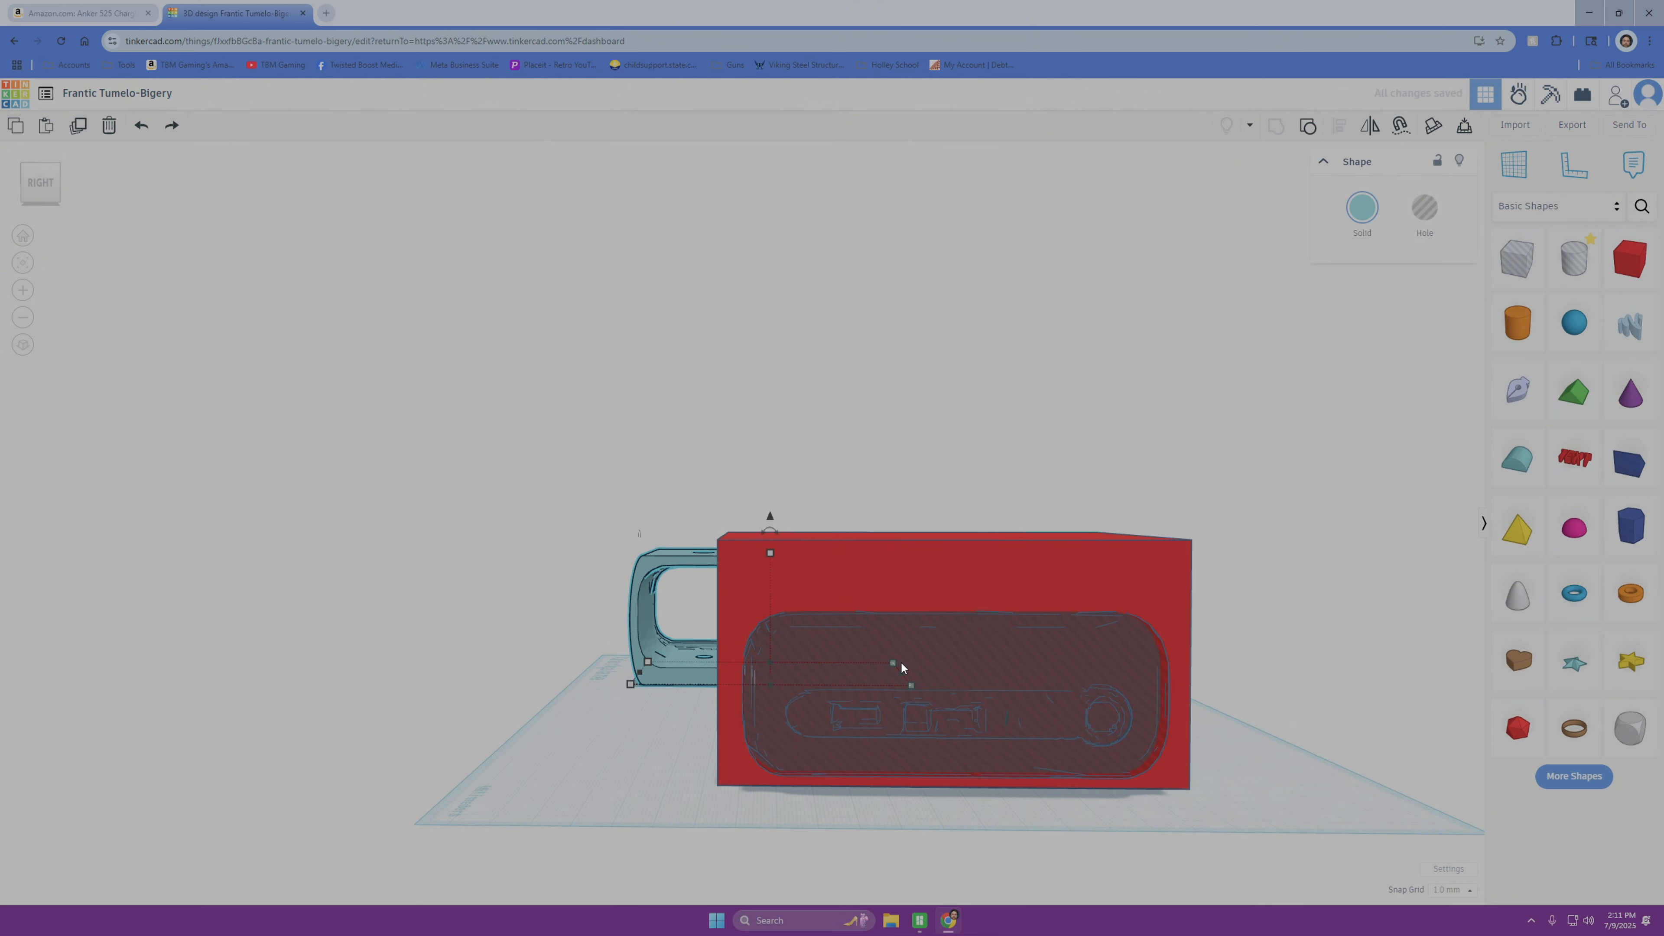
left_click(963, 647)
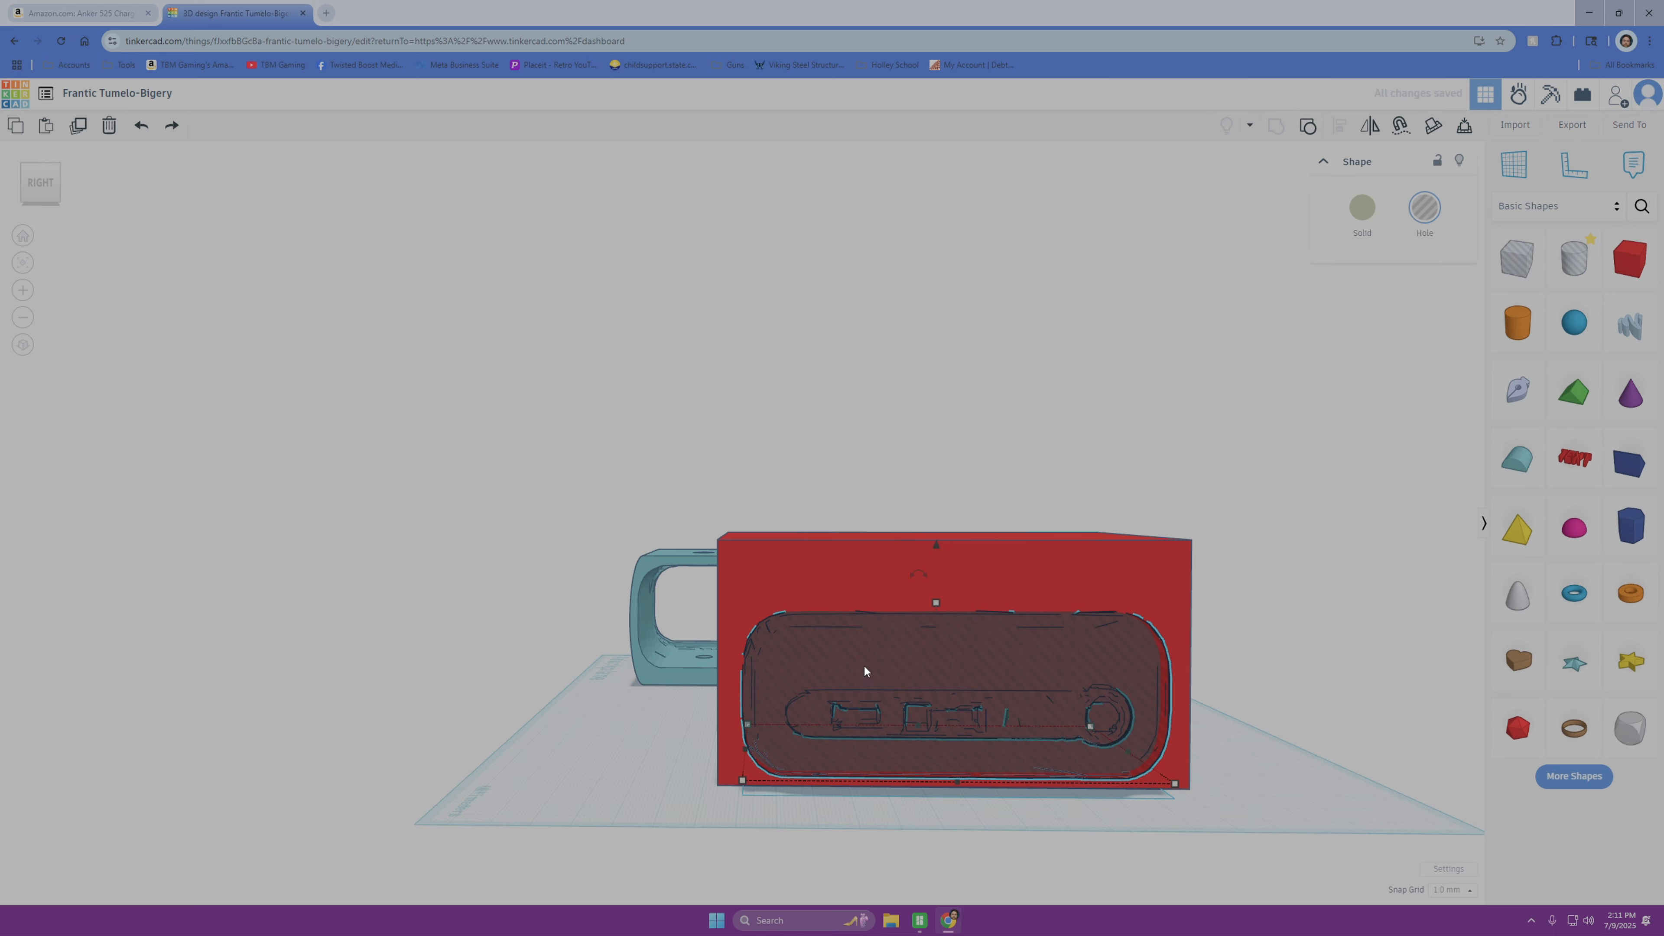
left_click_drag(864, 666, 895, 678)
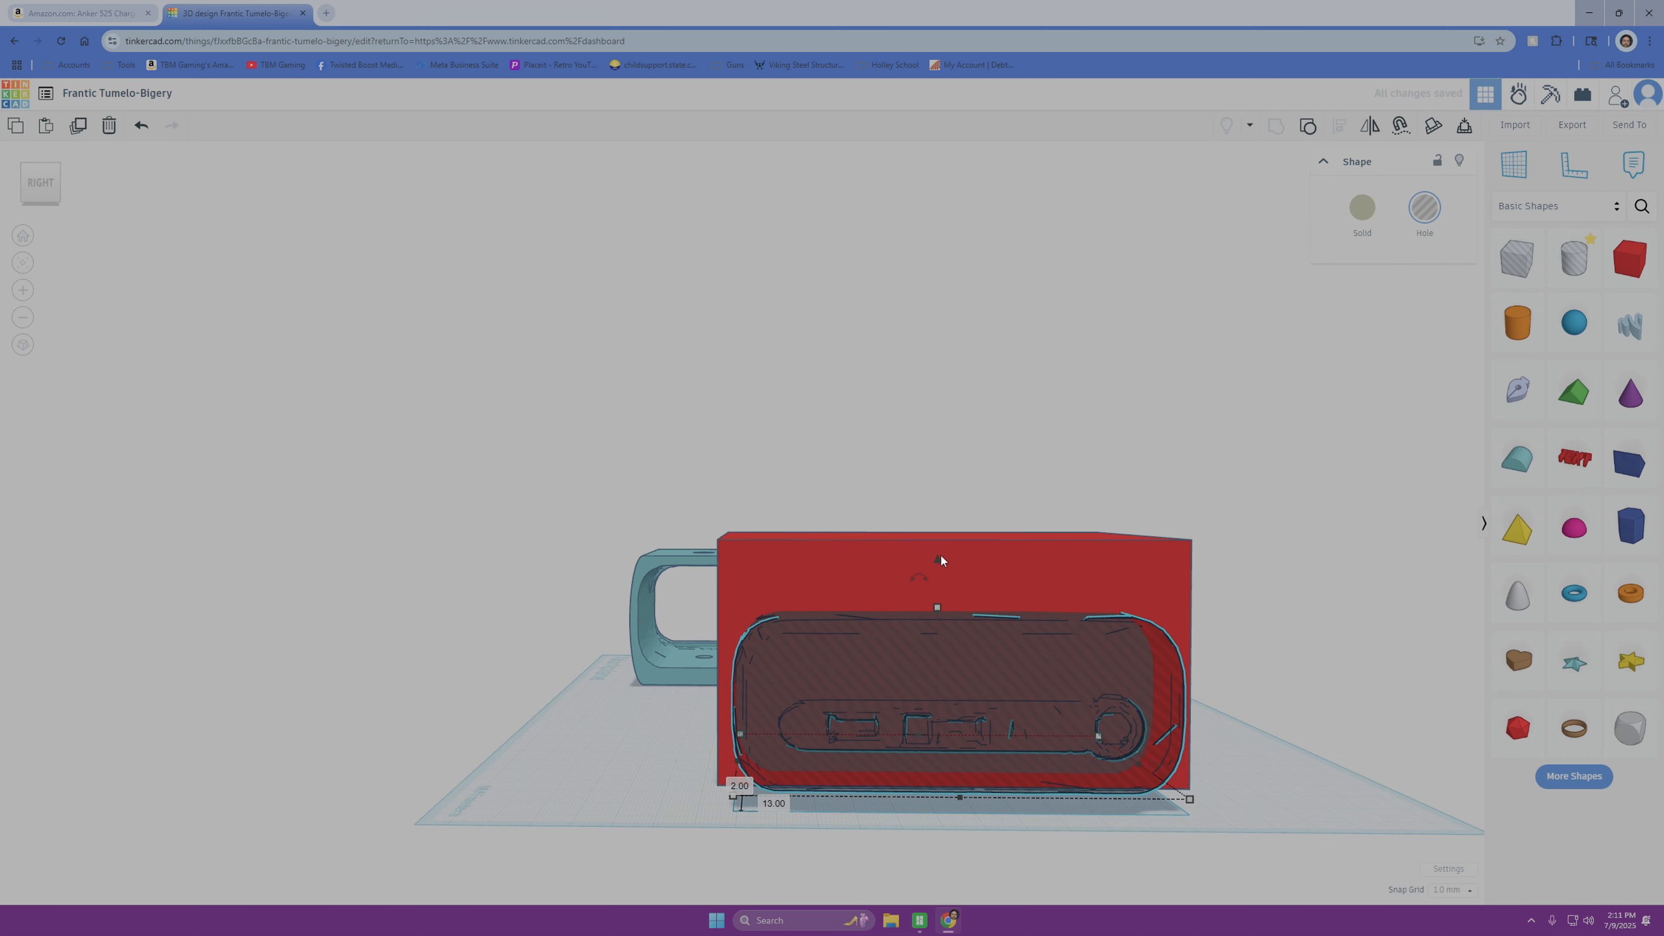
left_click_drag(941, 556, 934, 532)
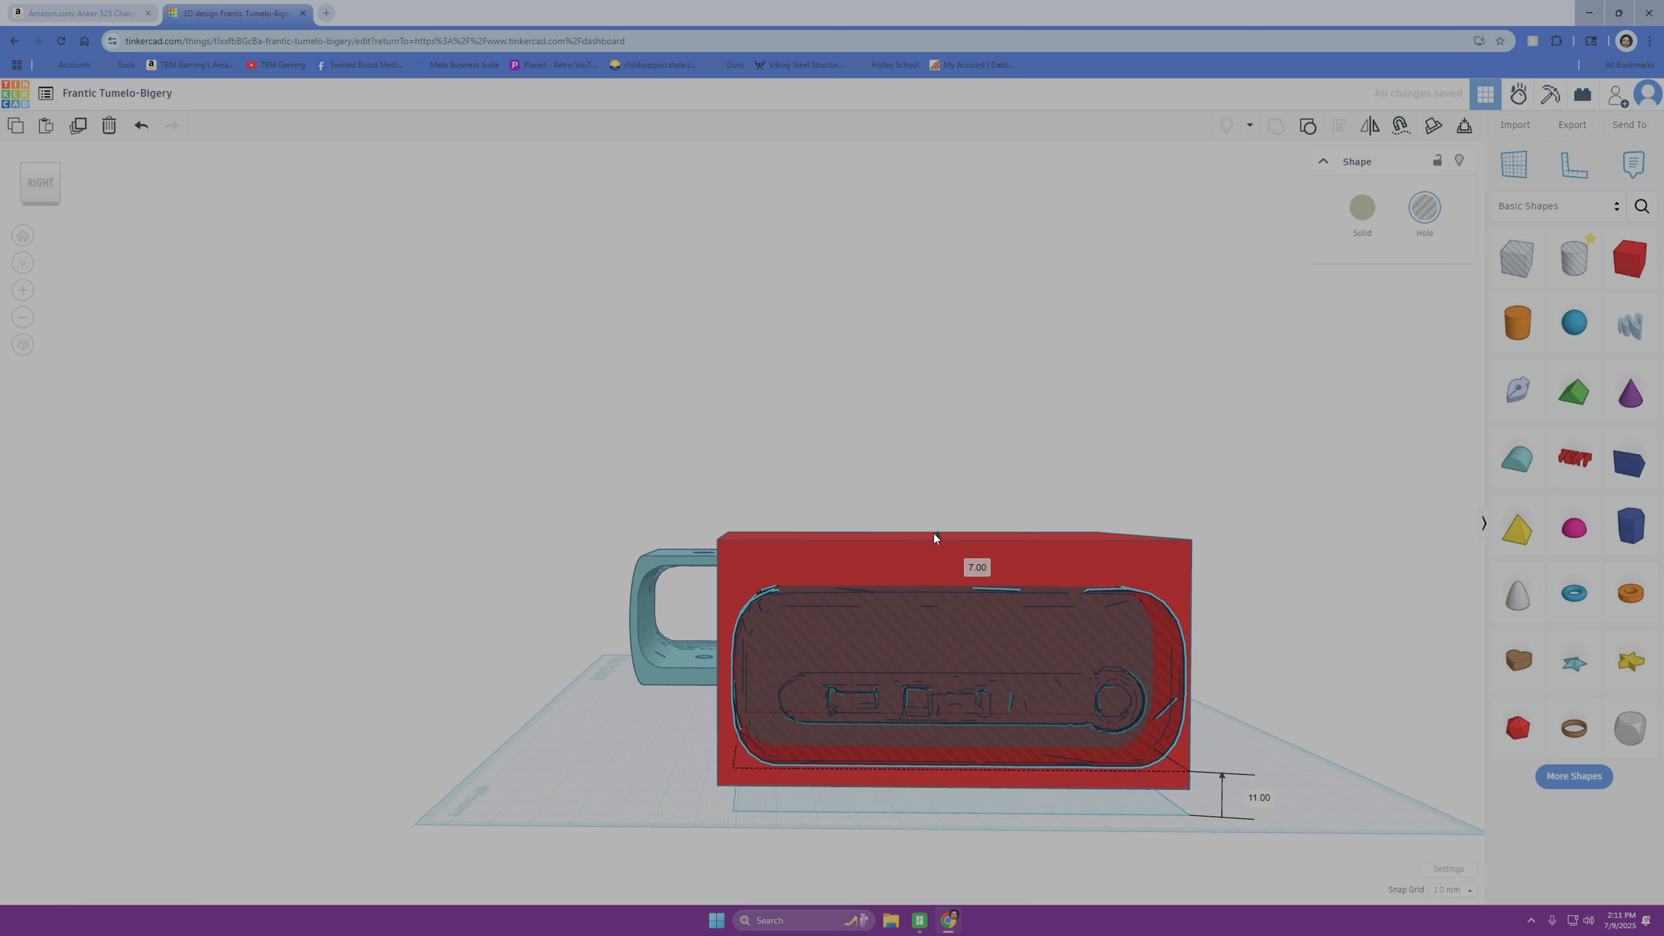
Step: Duplicate the charging station hole, reduce the height of one copy and raise it 8 mm within the red box
left_click(78, 130)
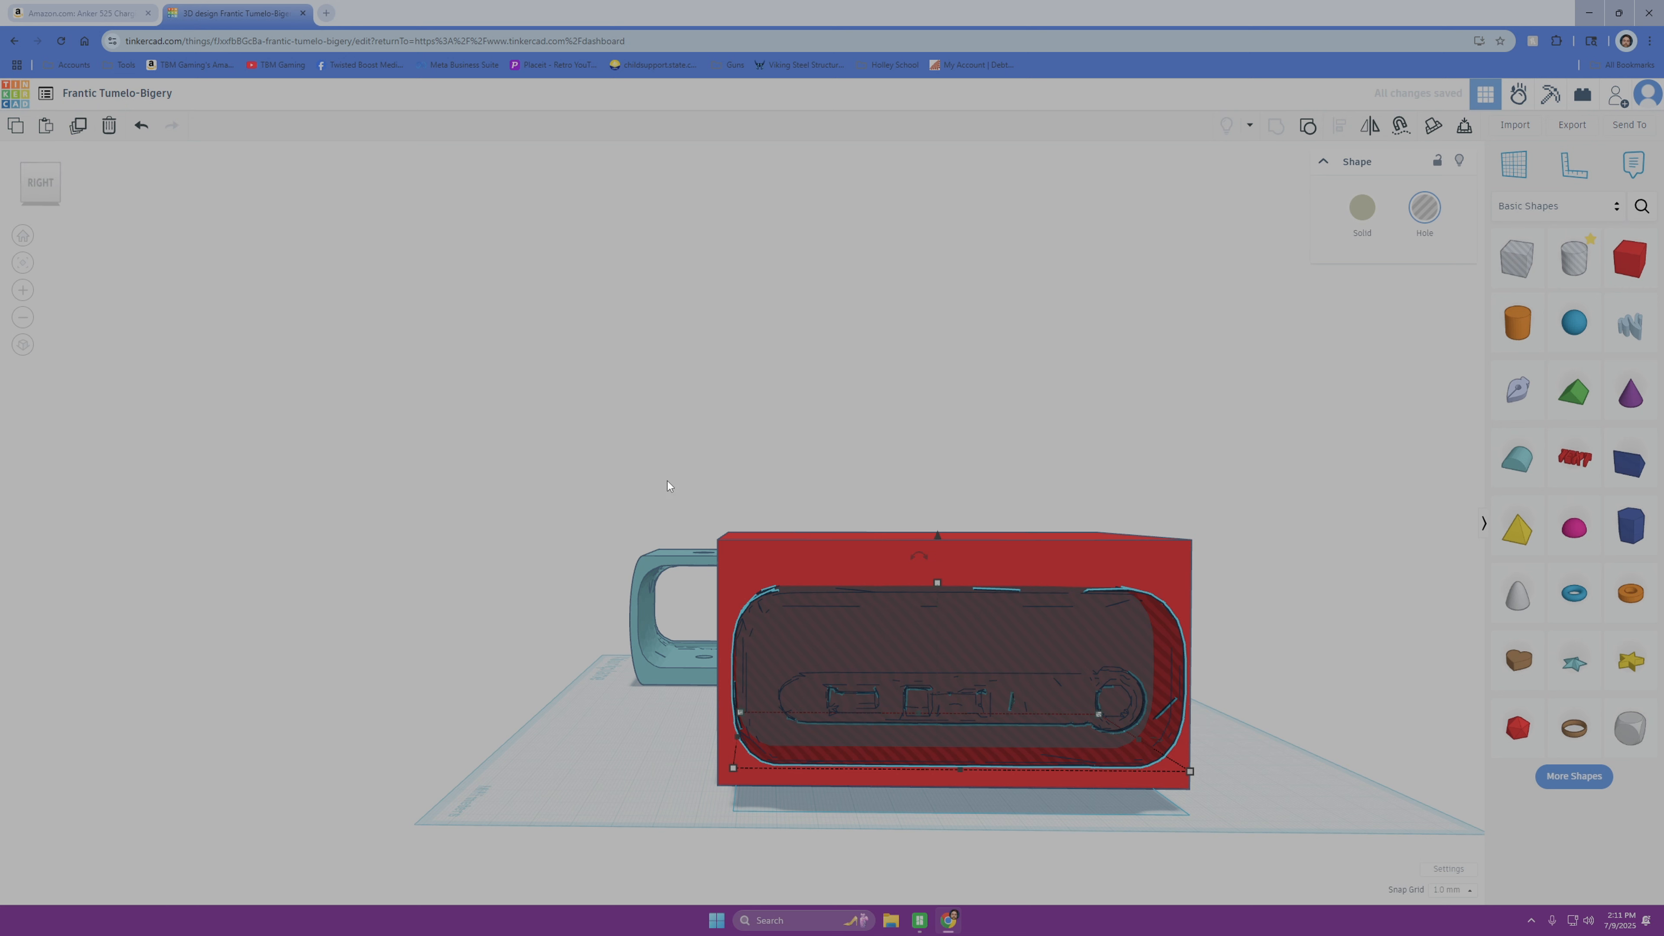
key("ctrl+z")
left_click_drag(933, 583, 941, 642)
left_click_drag(861, 515, 862, 495)
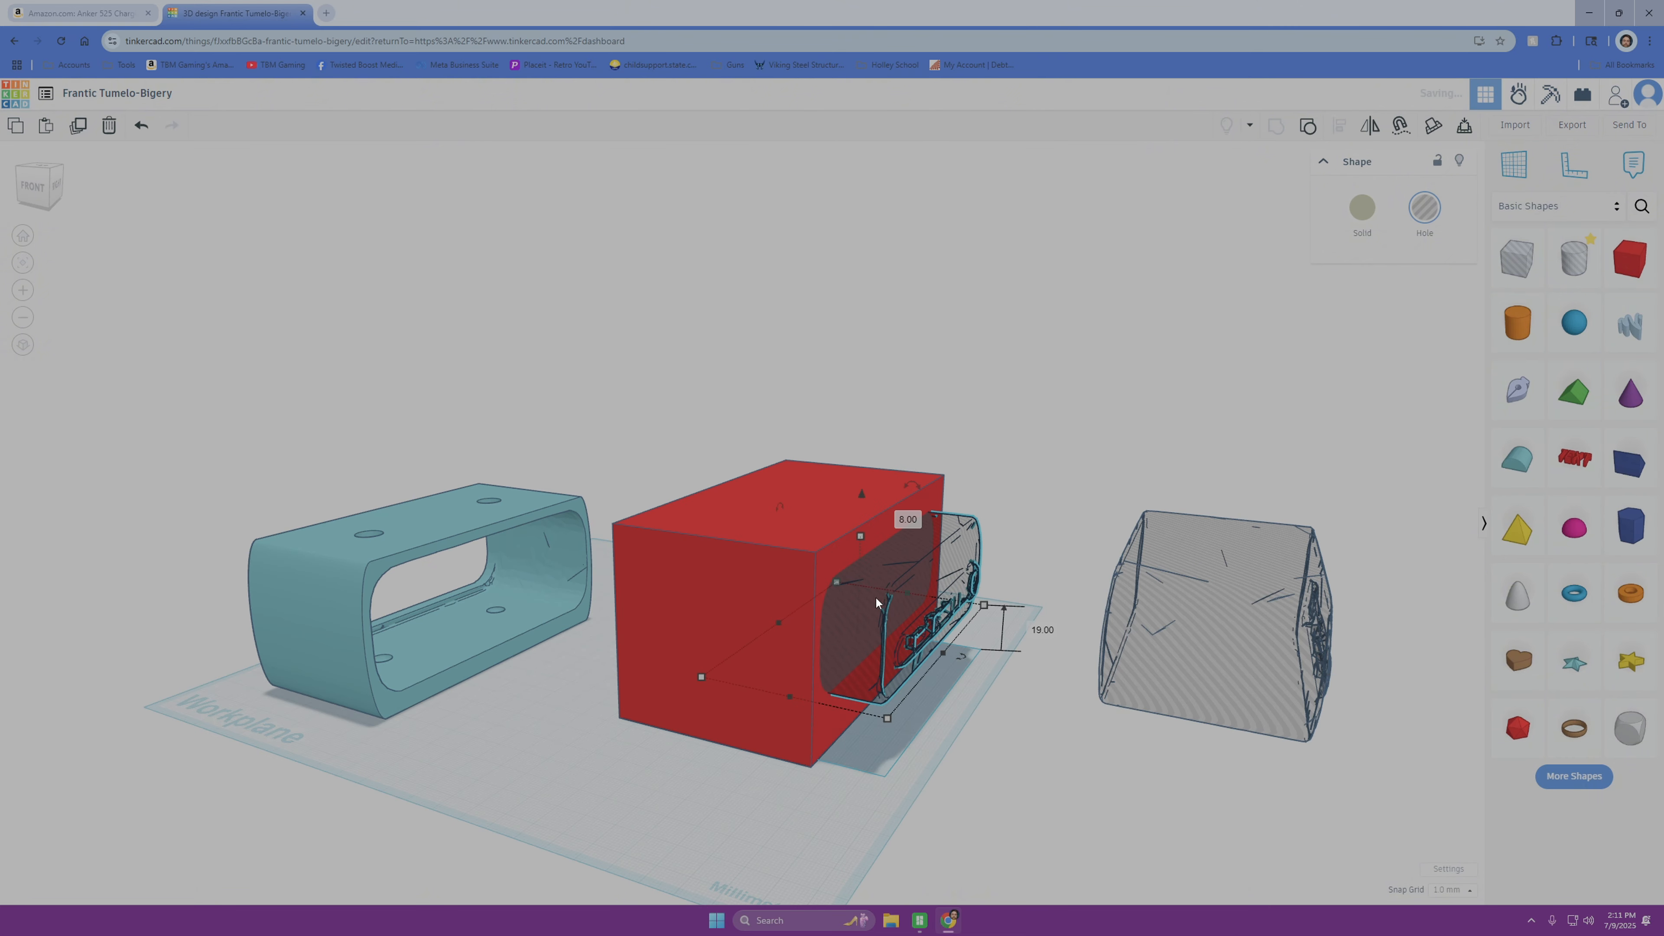
Step: Stretch the smaller hole backward and position it so it passes through the rear of the red box
left_click_drag(779, 624, 674, 609)
left_click_drag(619, 597, 638, 625)
left_click(606, 809)
right_click_drag(592, 801, 920, 740)
right_click_drag(793, 760, 623, 810)
Step: Move the larger charging station hole into the front of the red box, align it with the smaller hole and raise it 6 mm
left_click_drag(1293, 693, 794, 600)
right_click_drag(794, 600, 933, 696)
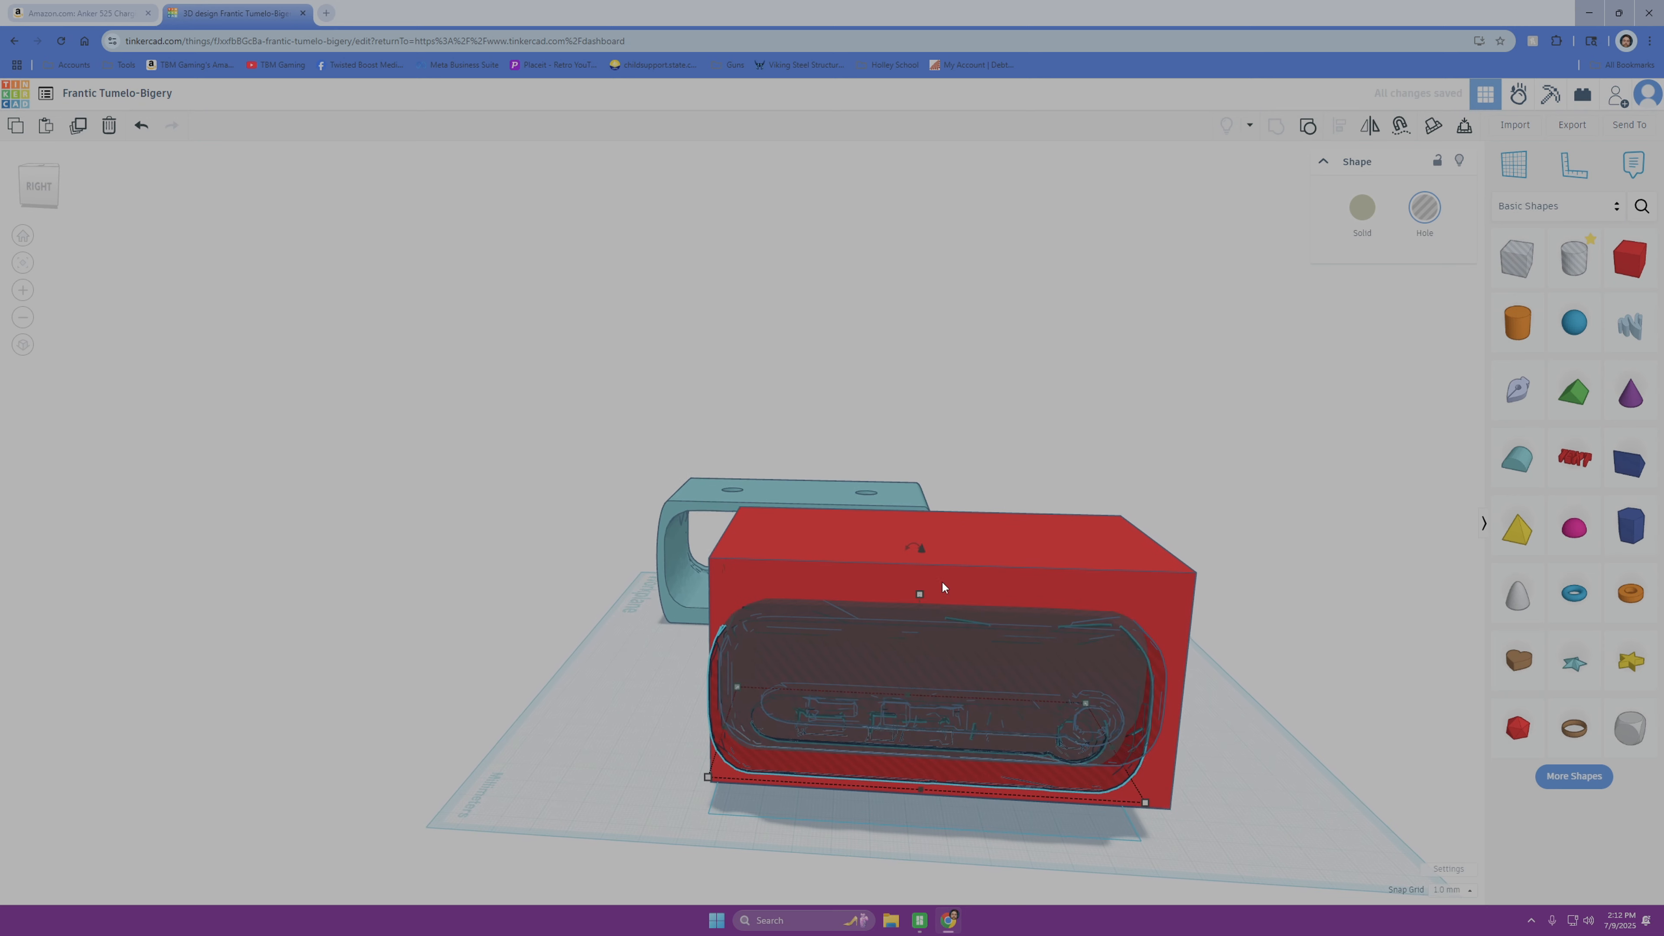
mouse_move(925, 692)
left_mouse_down()
mouse_move(940, 682)
mouse_move(935, 696)
left_mouse_up()
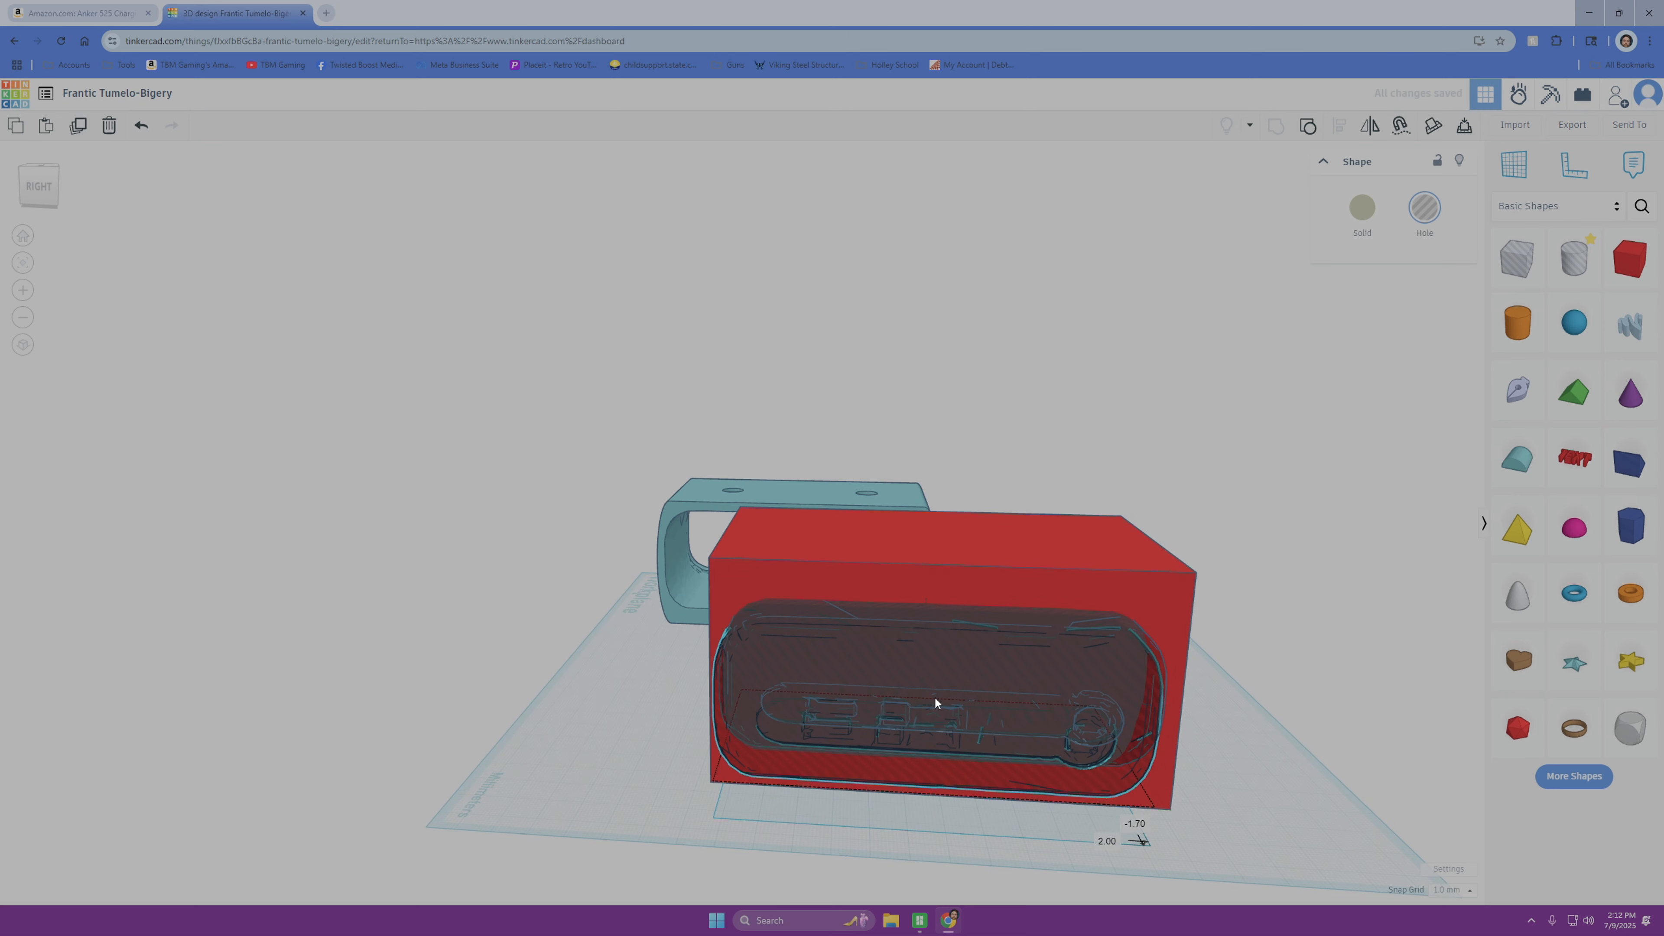
left_click_drag(929, 551, 935, 531)
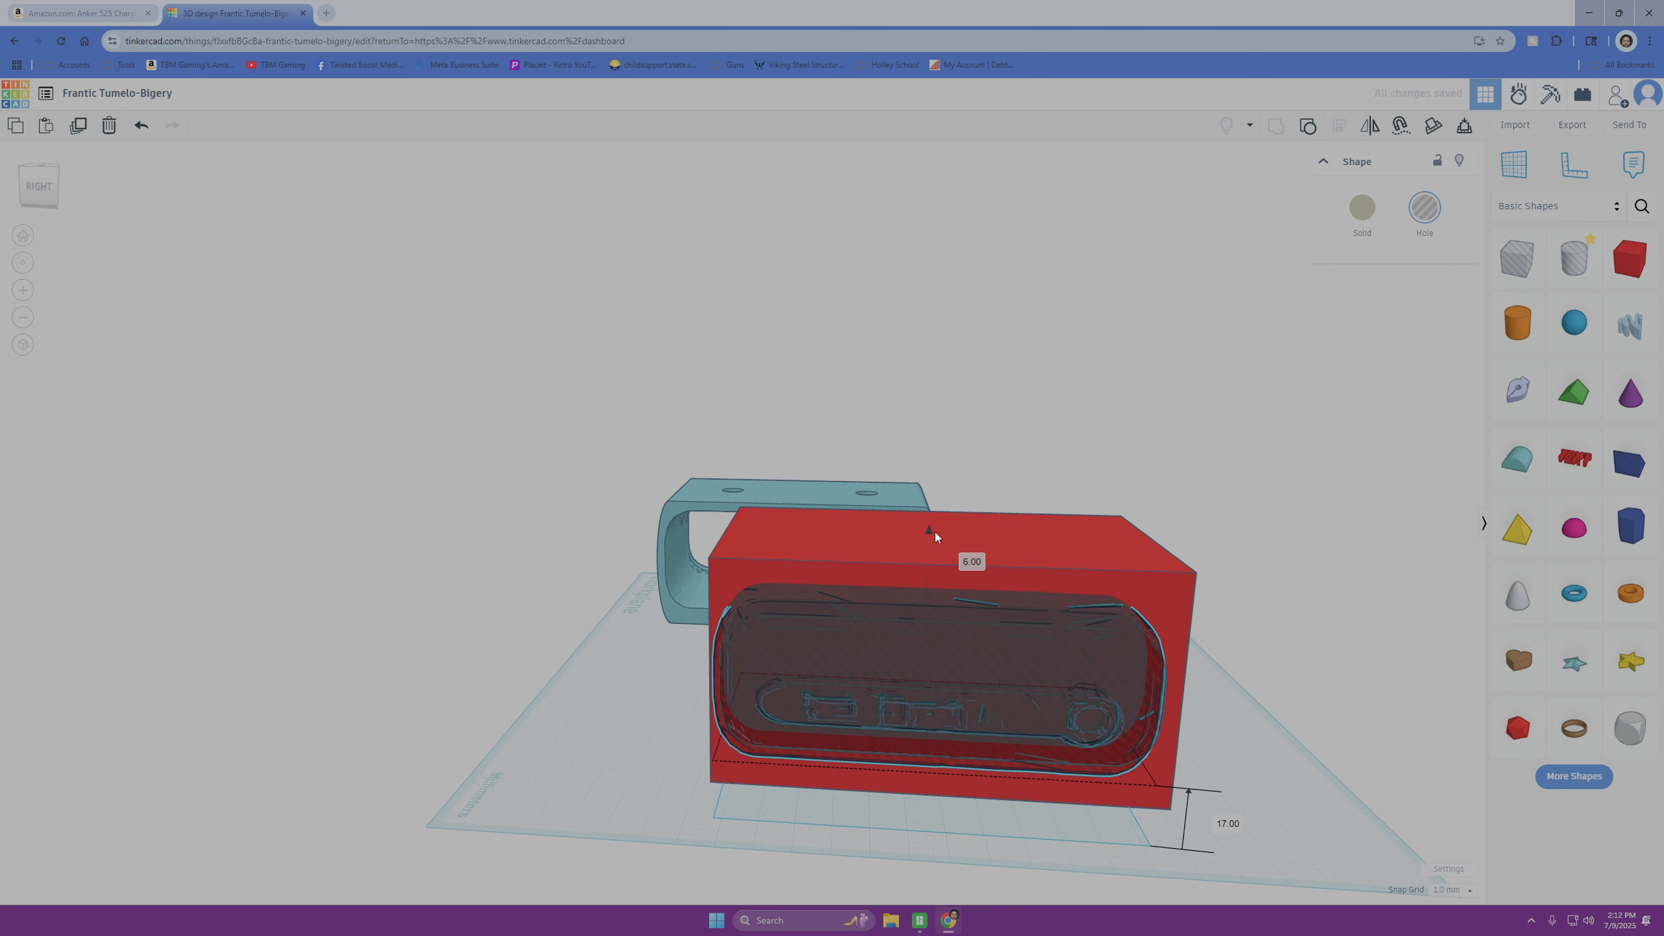
Step: Group the red box with both charging station holes to cut the cavity and the smaller rear opening
right_click_drag(858, 710, 607, 698)
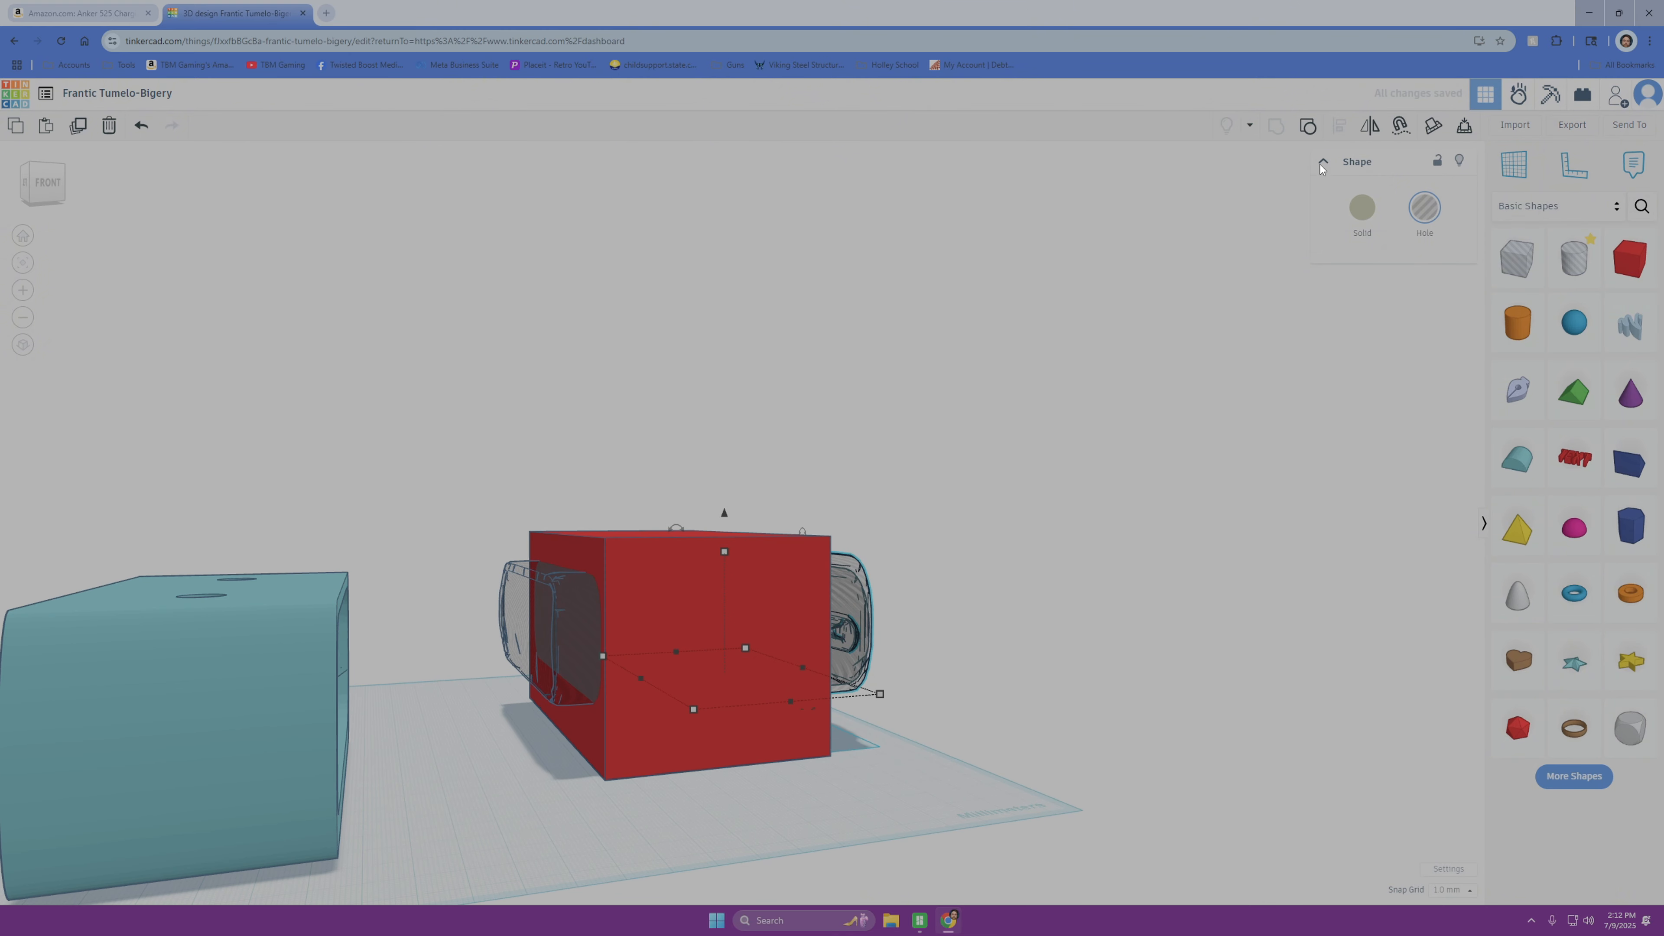
left_click(650, 732, "shift")
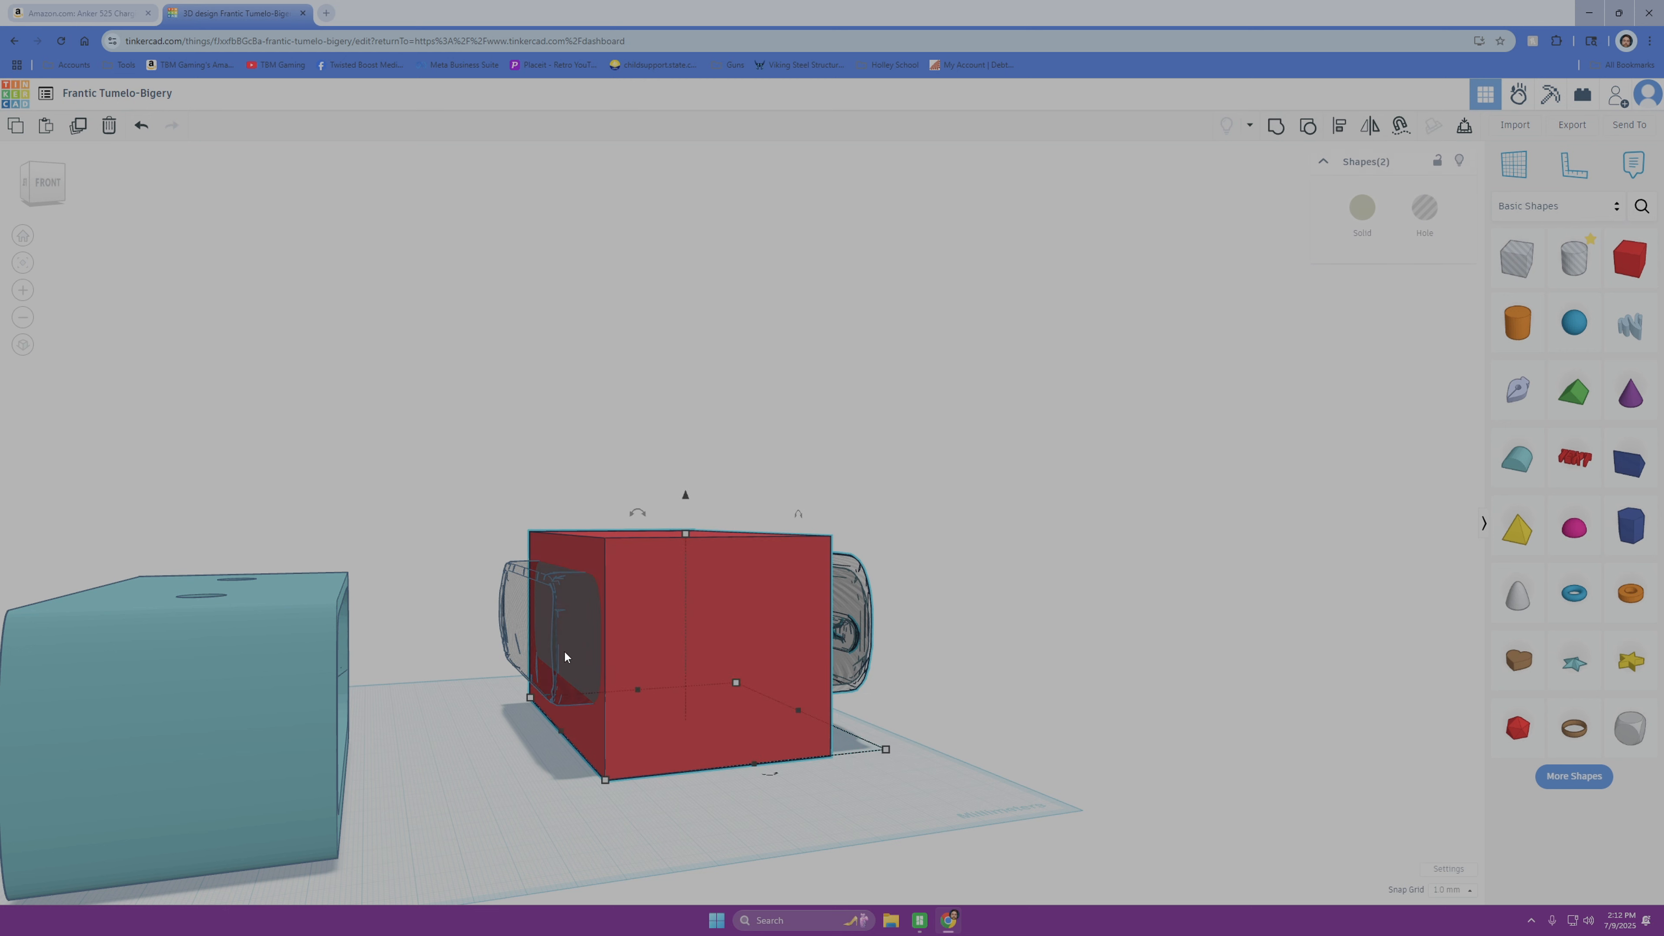
left_click(564, 655, "shift")
left_click_drag(980, 520, 603, 703)
left_click(1281, 129)
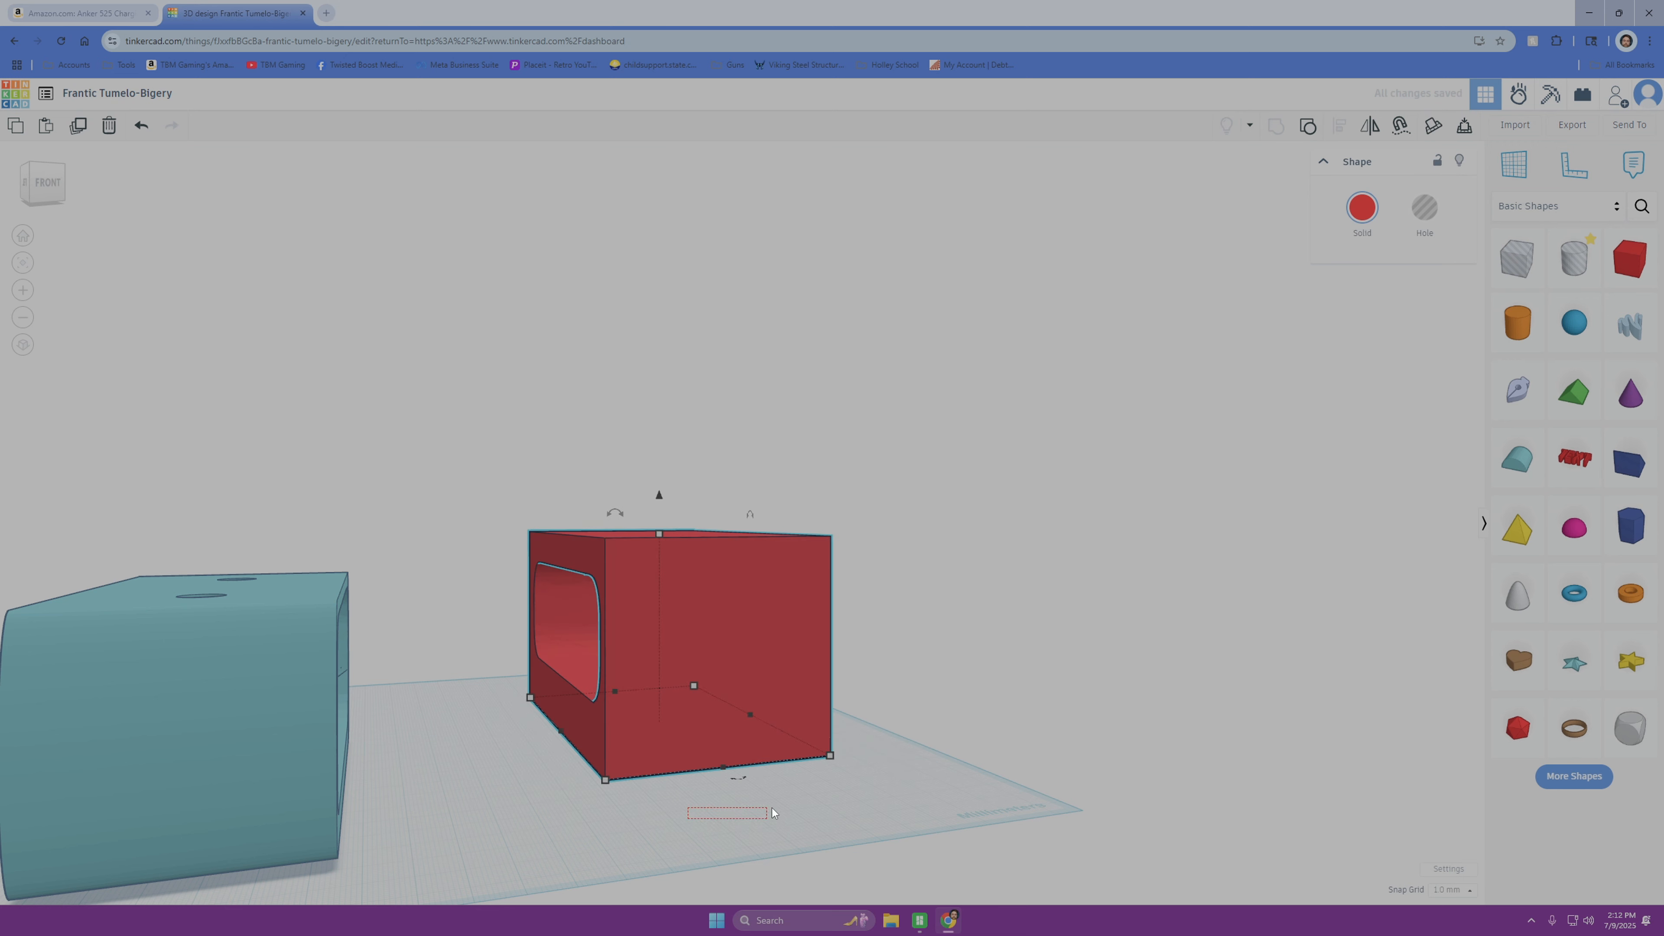
Step: Examine the red box's cavity and rear opening from several angles and compare them with the teal mount
left_click_drag(772, 807, 780, 808)
right_click_drag(779, 807, 109, 788)
scroll(933, 671, "up", 3)
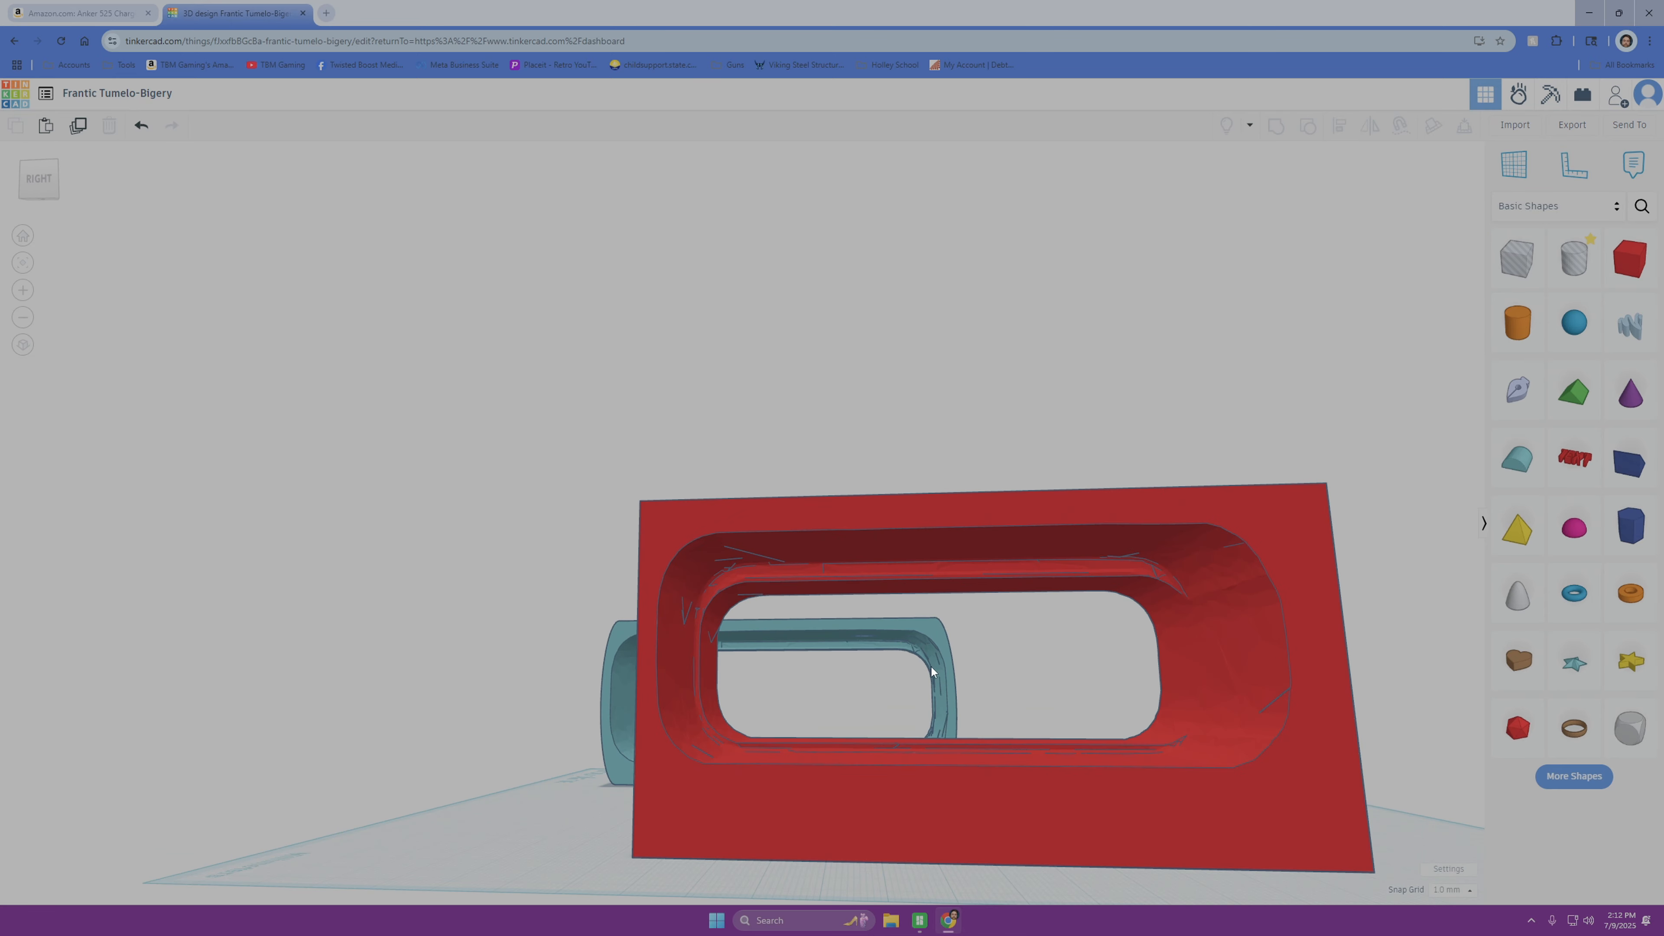
right_click_drag(465, 771, 521, 798)
right_click_drag(776, 727, 950, 747)
right_click_drag(445, 564, 374, 621)
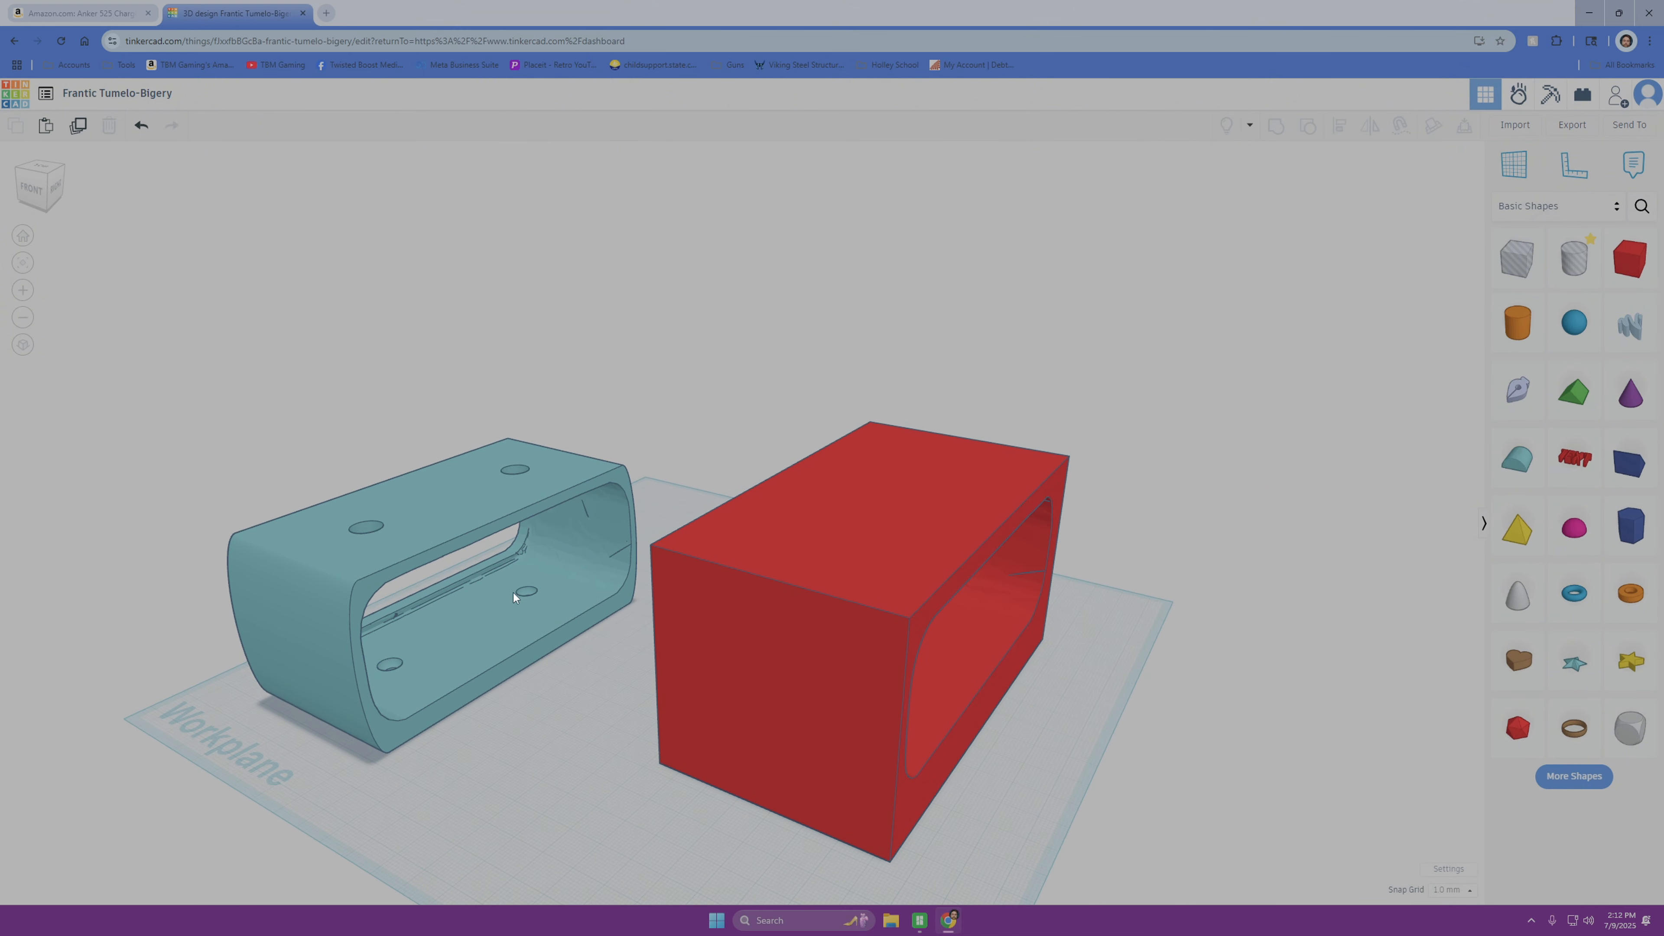
Step: Place a cylinder hole on the red box's top face and group both to cut a round hole through the wall
right_click_drag(527, 721, 599, 839)
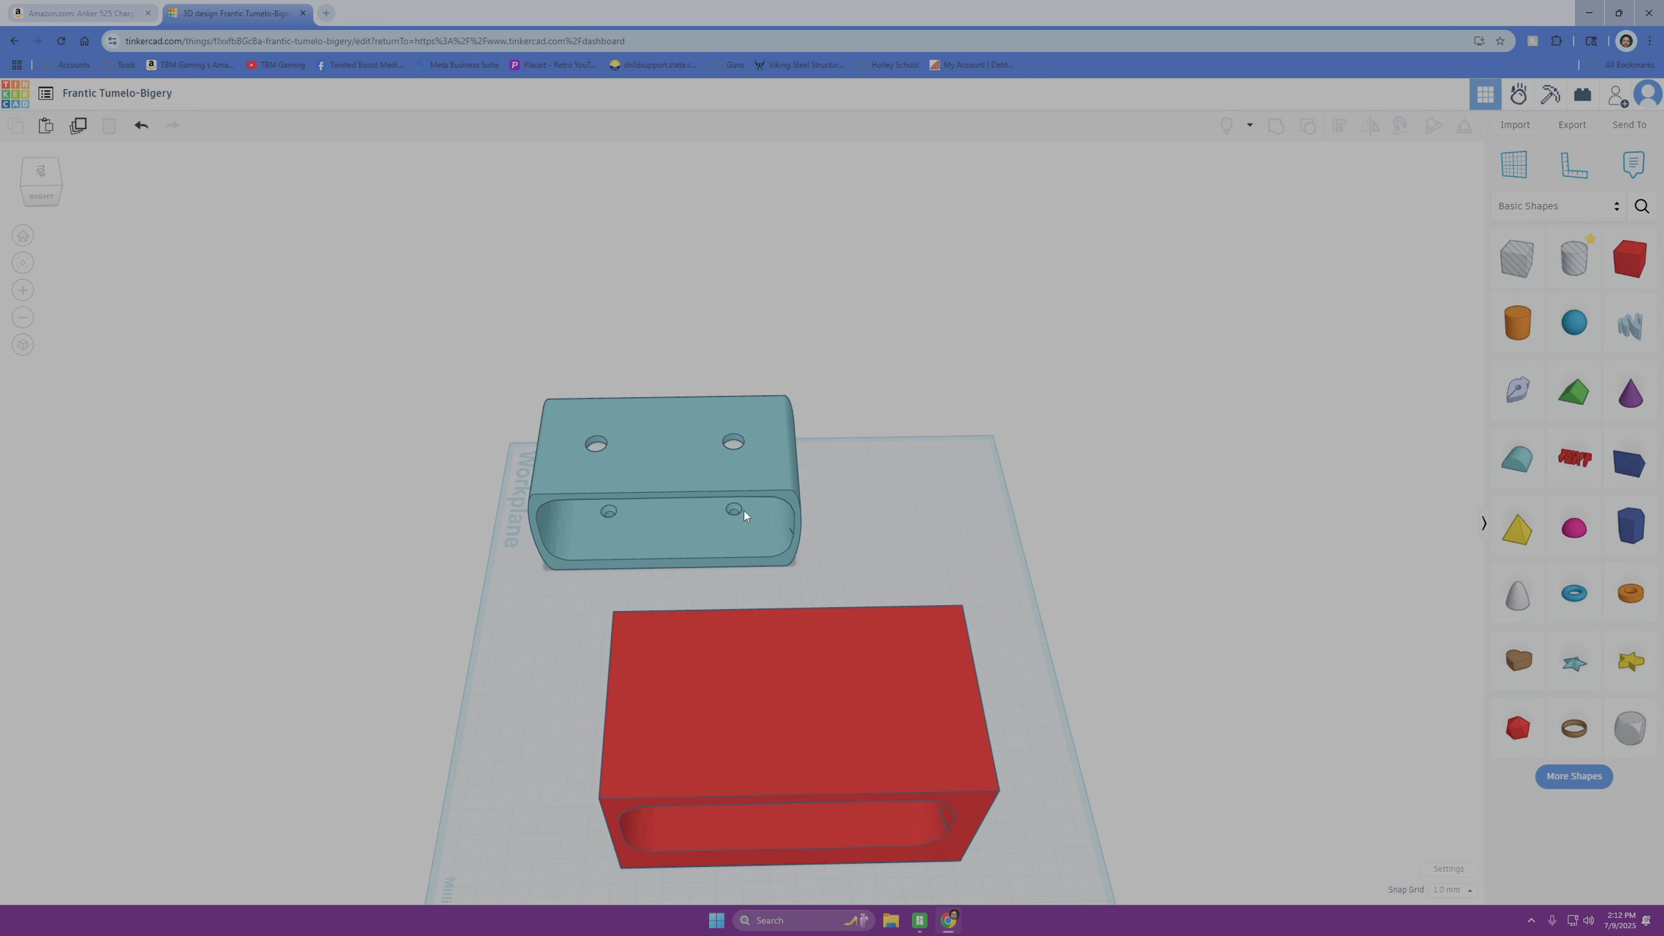
left_click_drag(1211, 511, 683, 668)
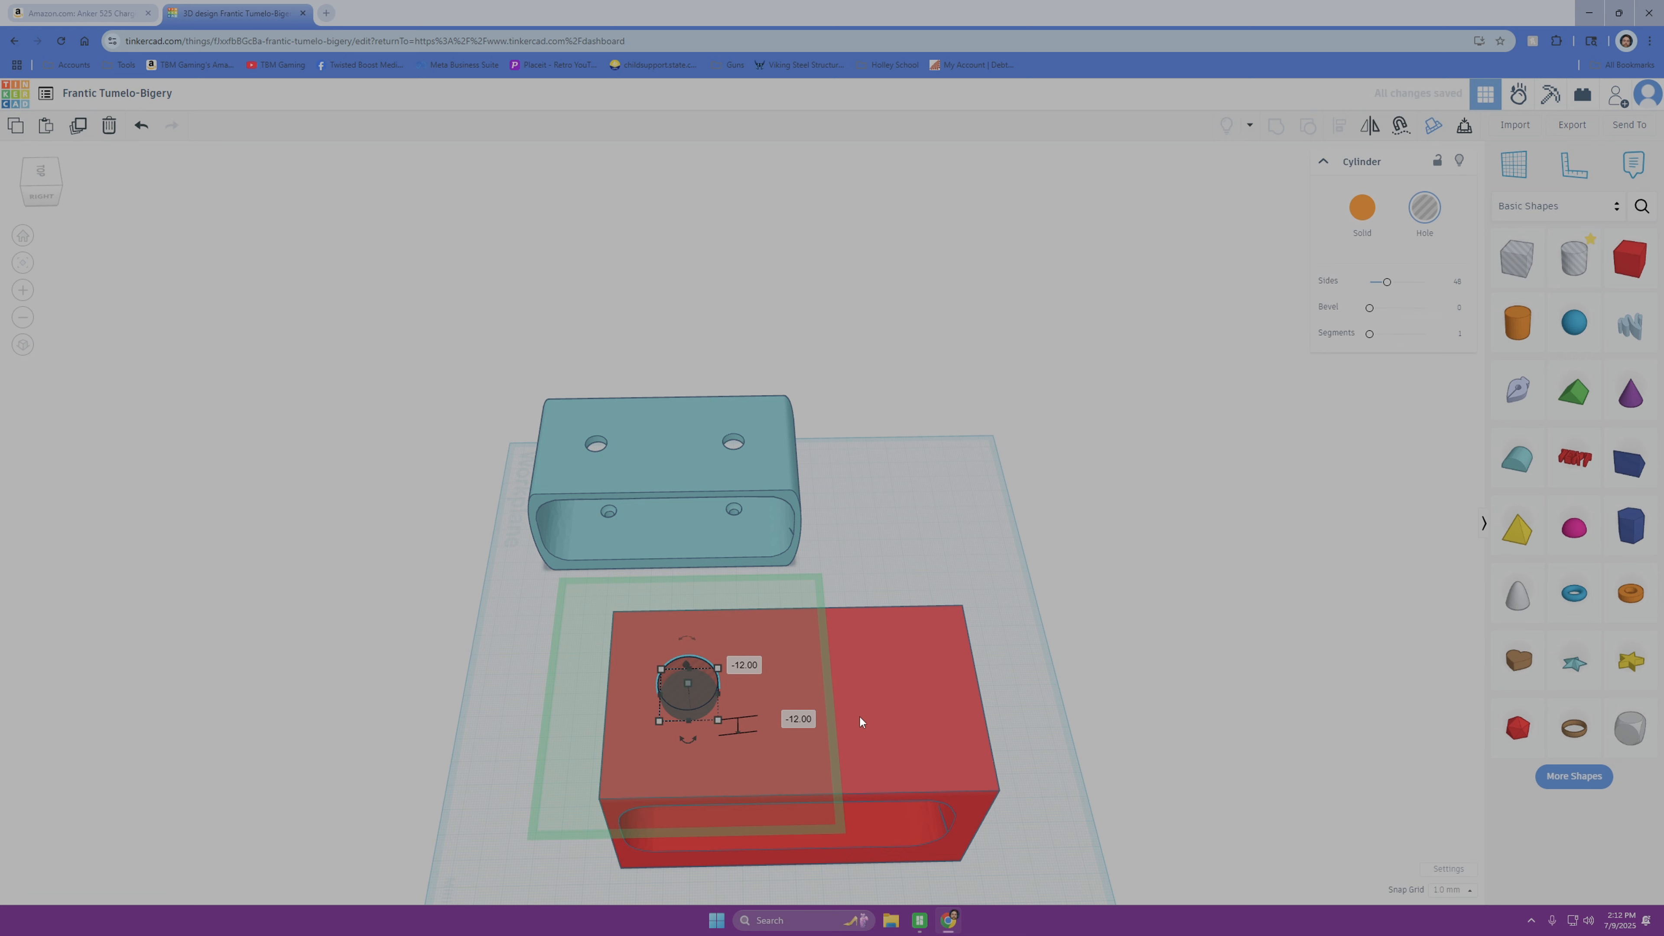
left_click(916, 722, "shift")
left_click(1275, 126)
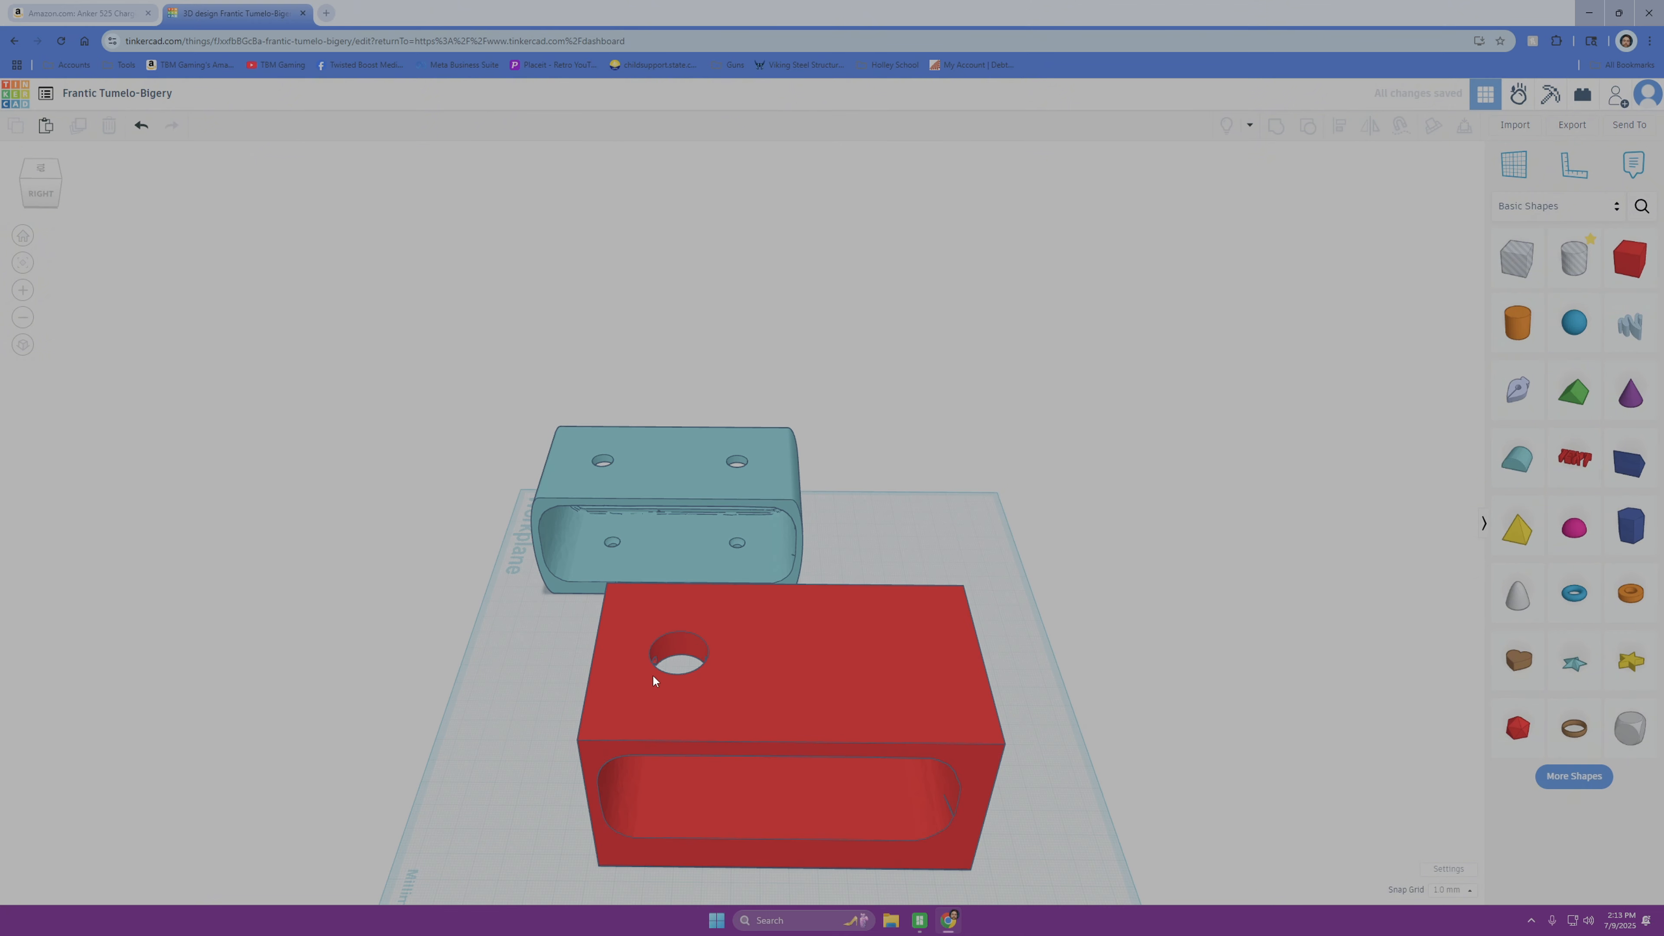
Step: Position a half-sphere hole, flipped 180° and enlarged, over the round hole in the red box and sink it as a countersink
left_click_drag(1573, 528, 745, 705)
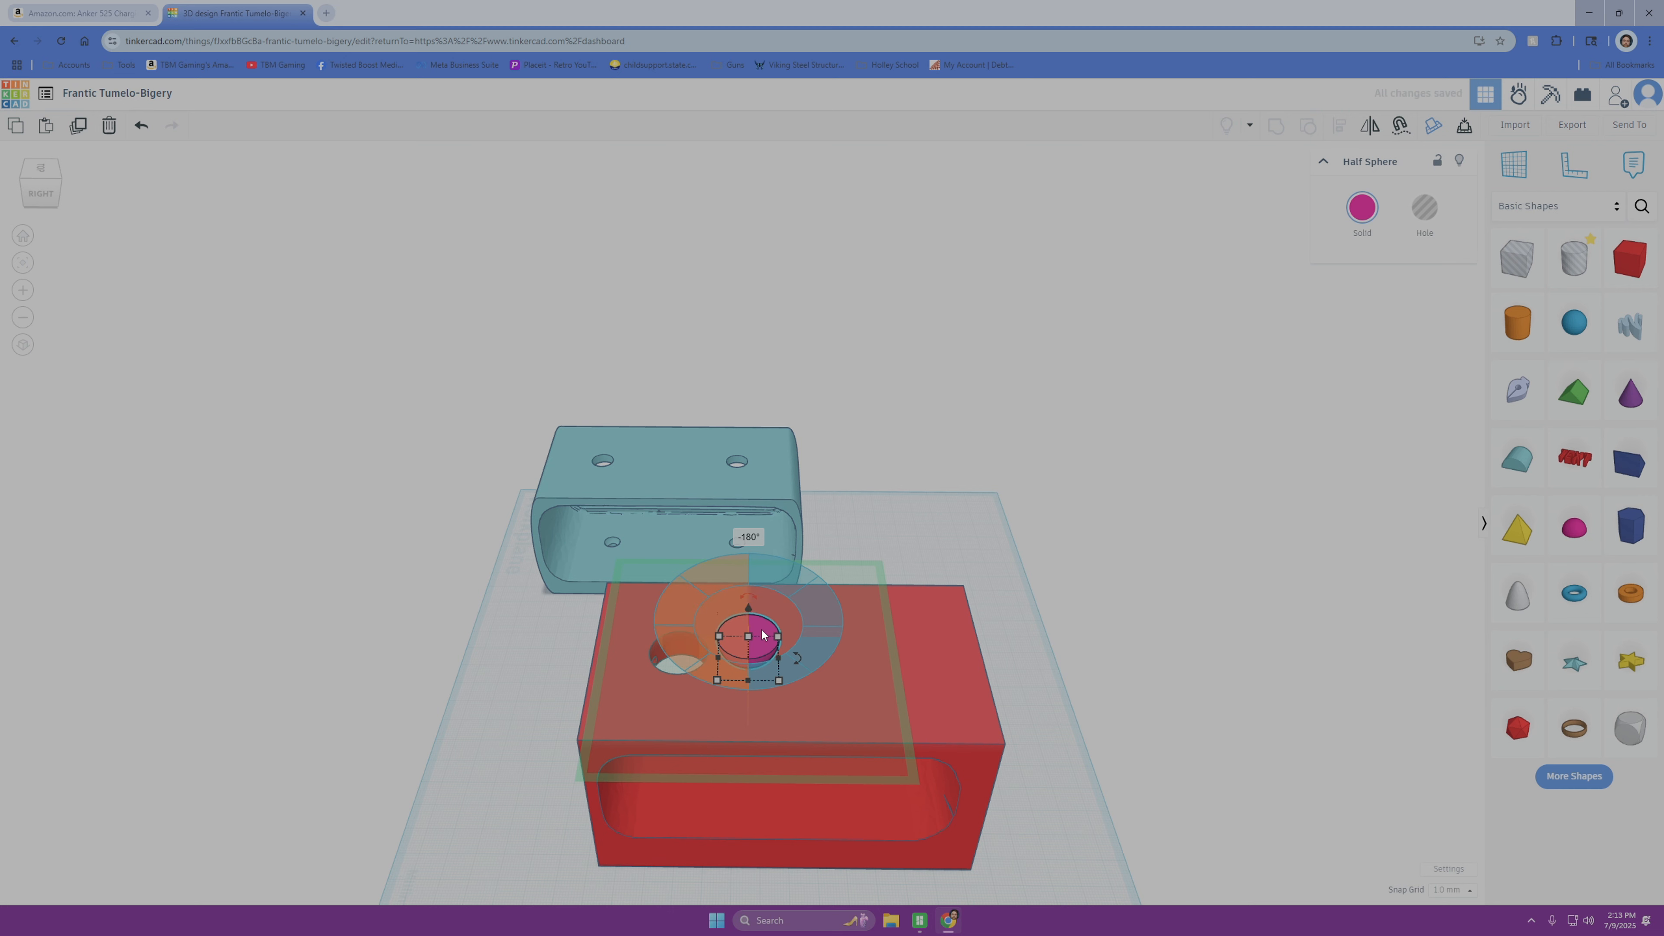
left_click_drag(762, 635, 693, 641)
left_click(1434, 214)
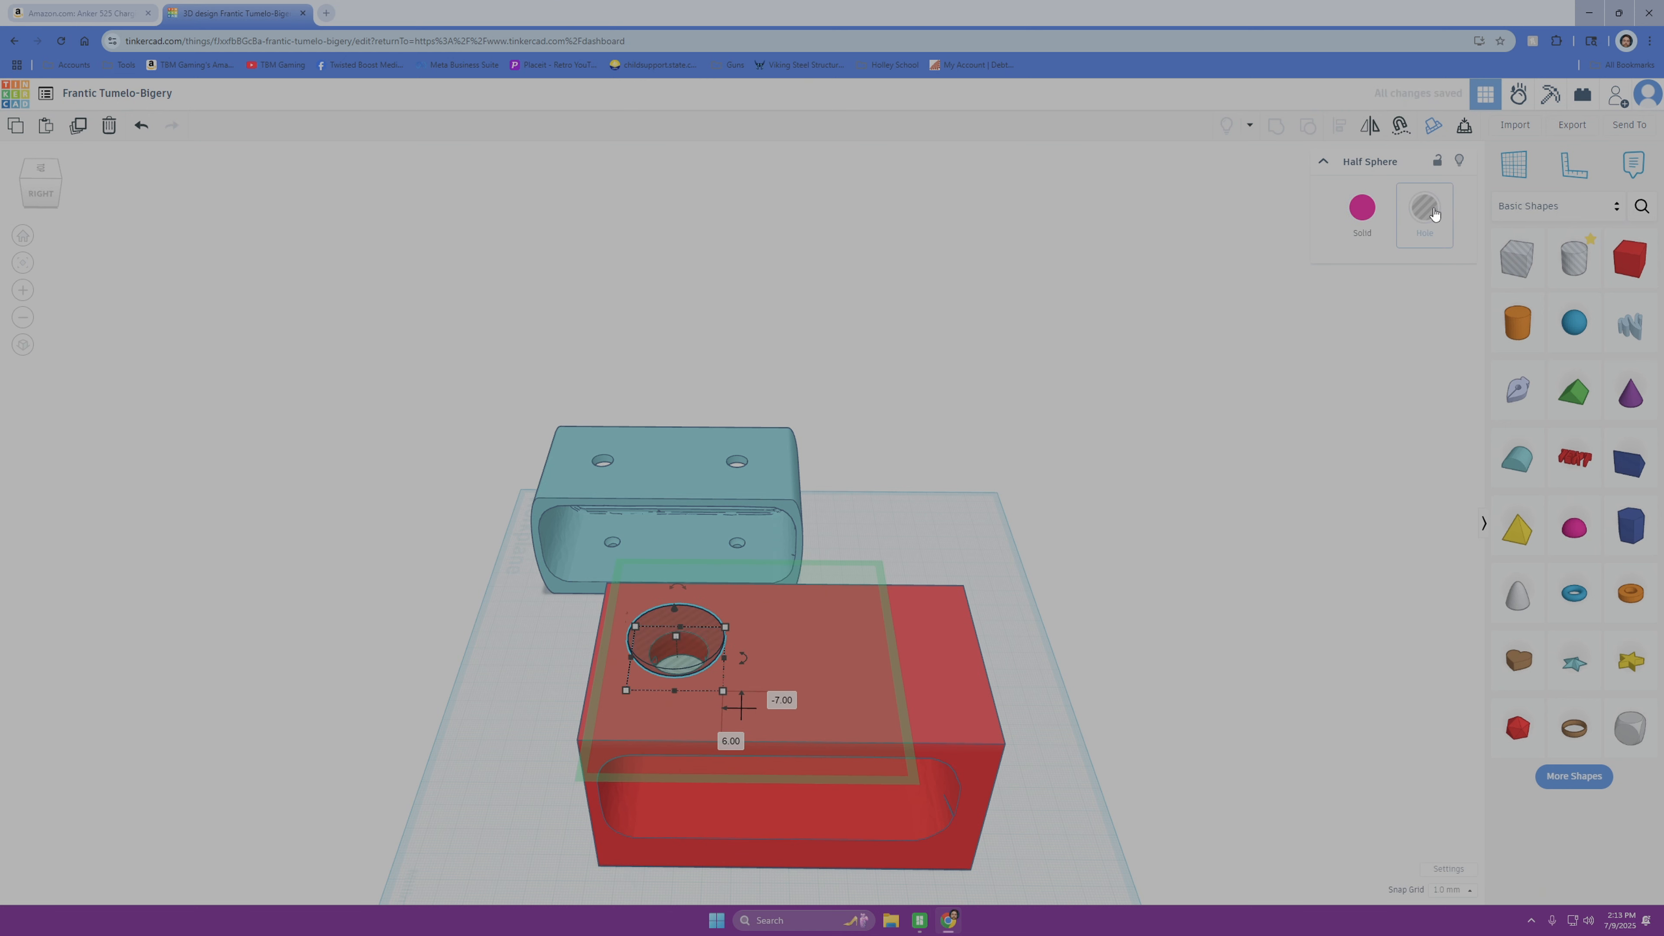
left_click_drag(676, 611, 697, 645, "ctrl")
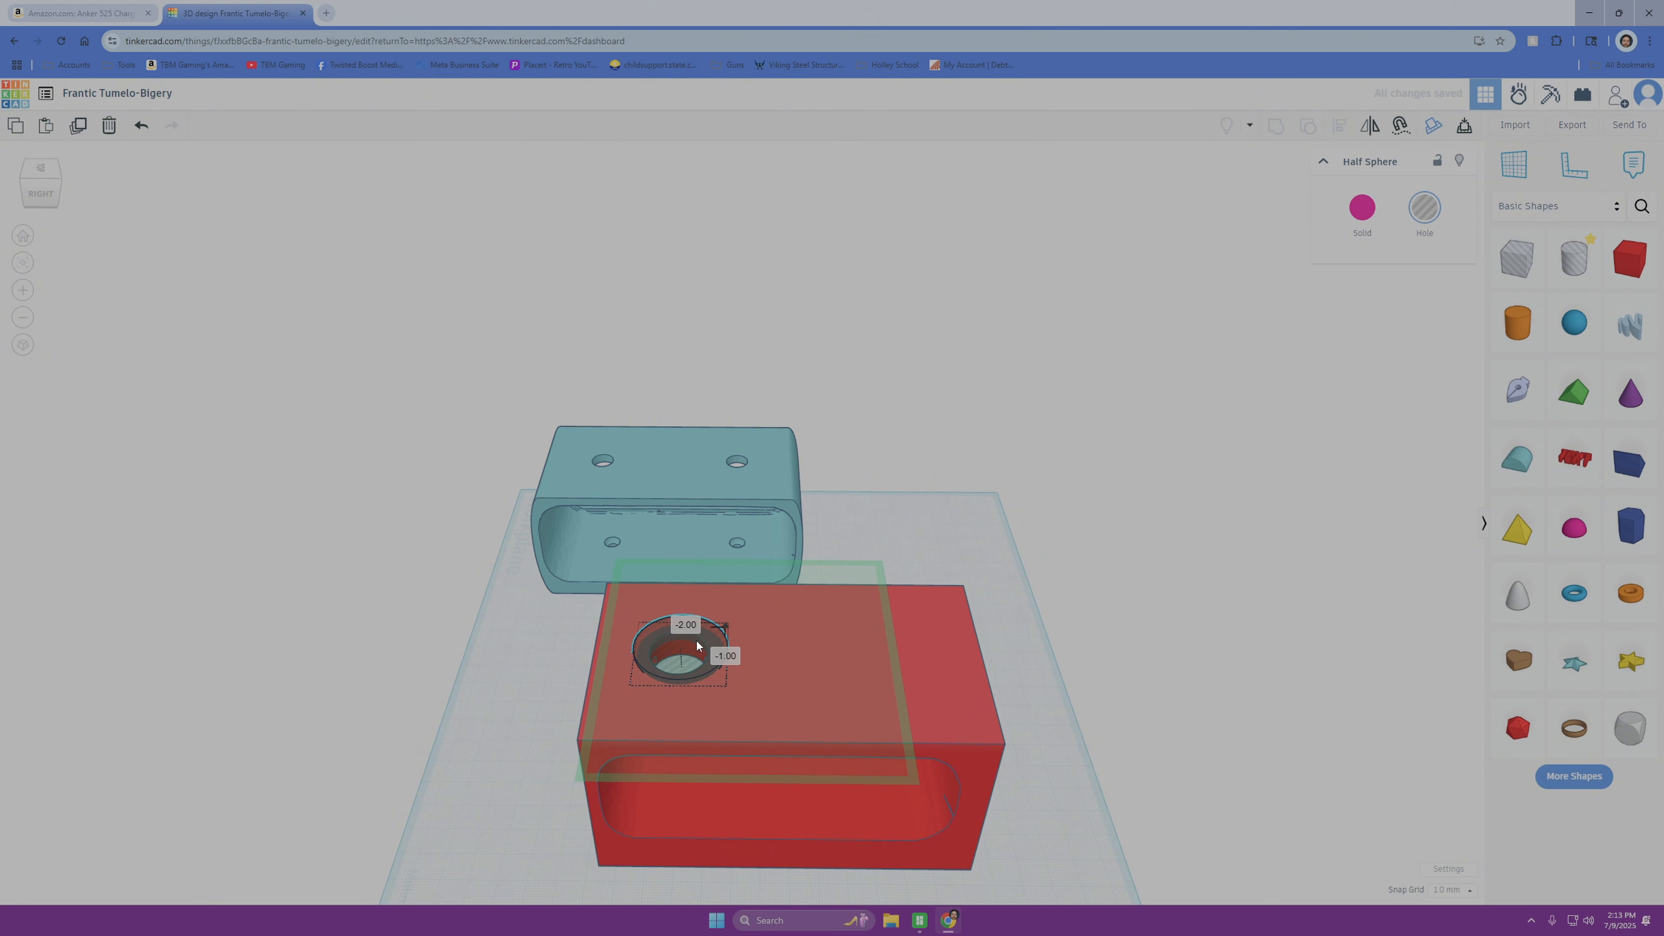
Step: Group the half-sphere hole with the red box to cut the countersink and inspect the recess up close
left_click(1016, 683)
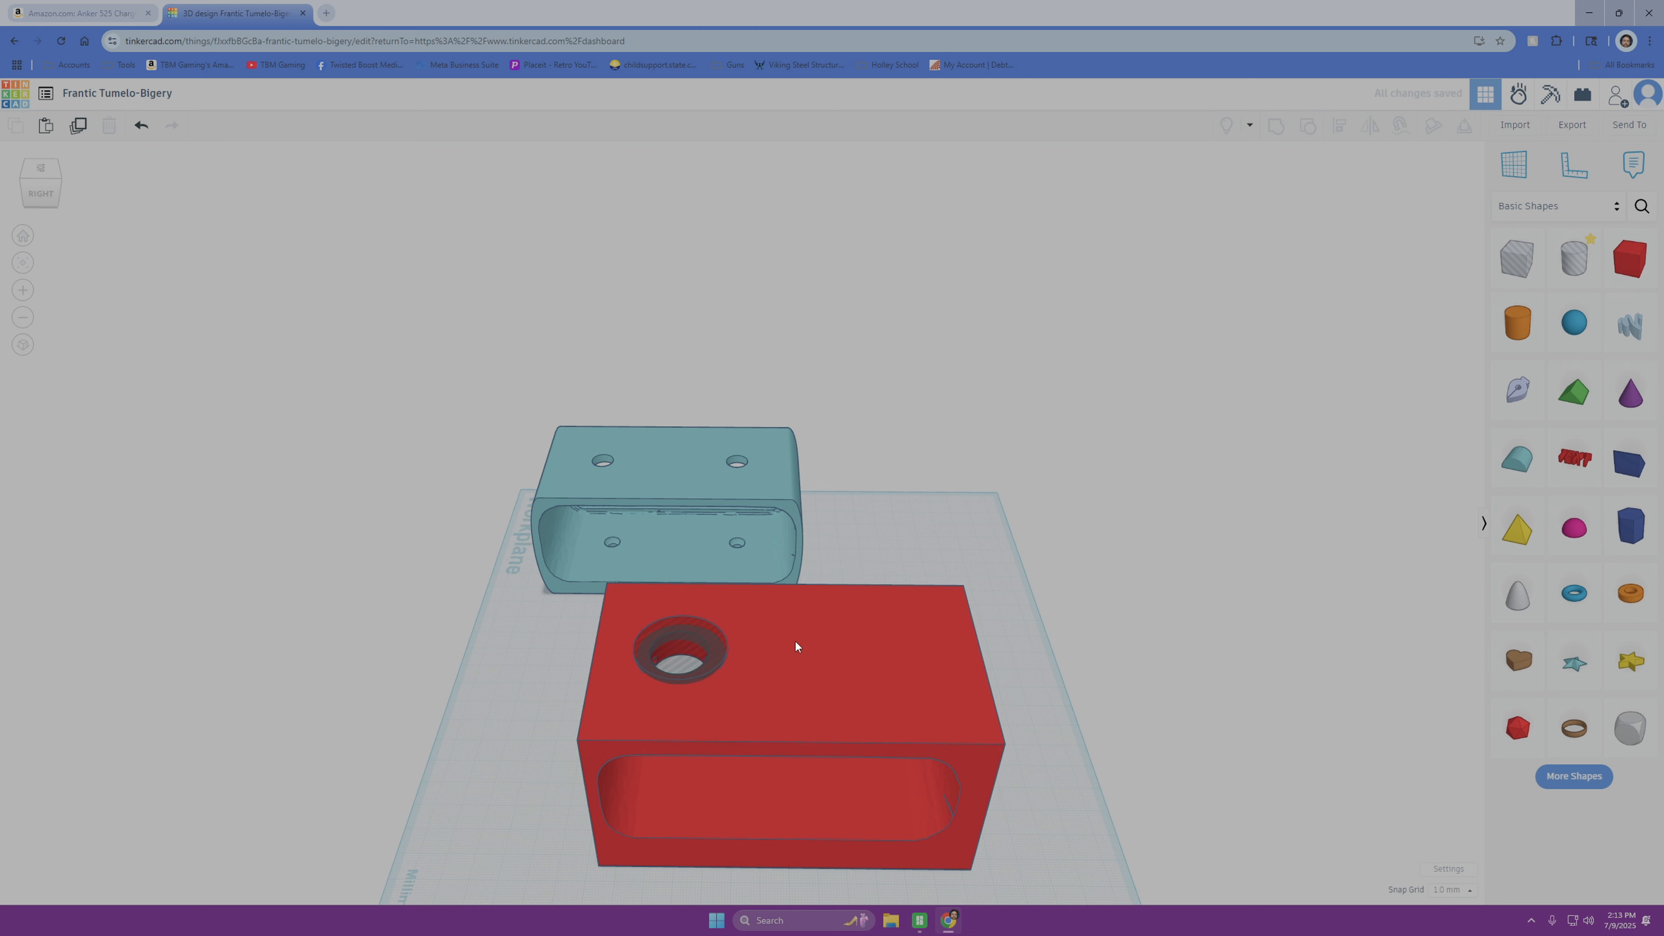
left_click(723, 696)
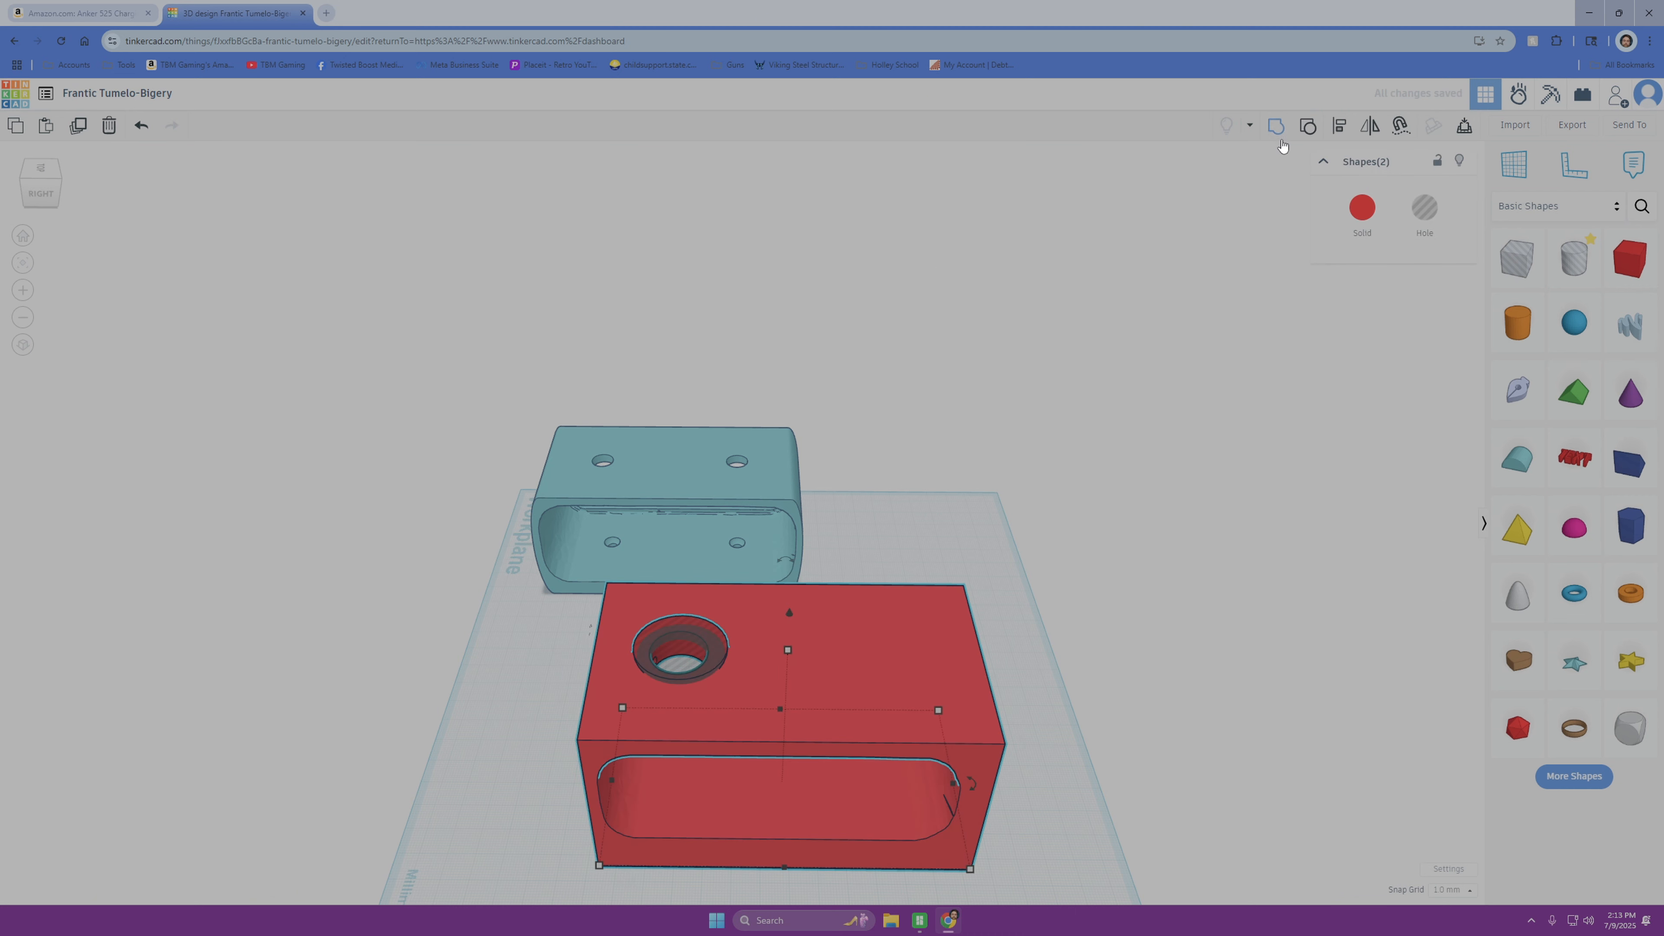
left_click(1276, 127)
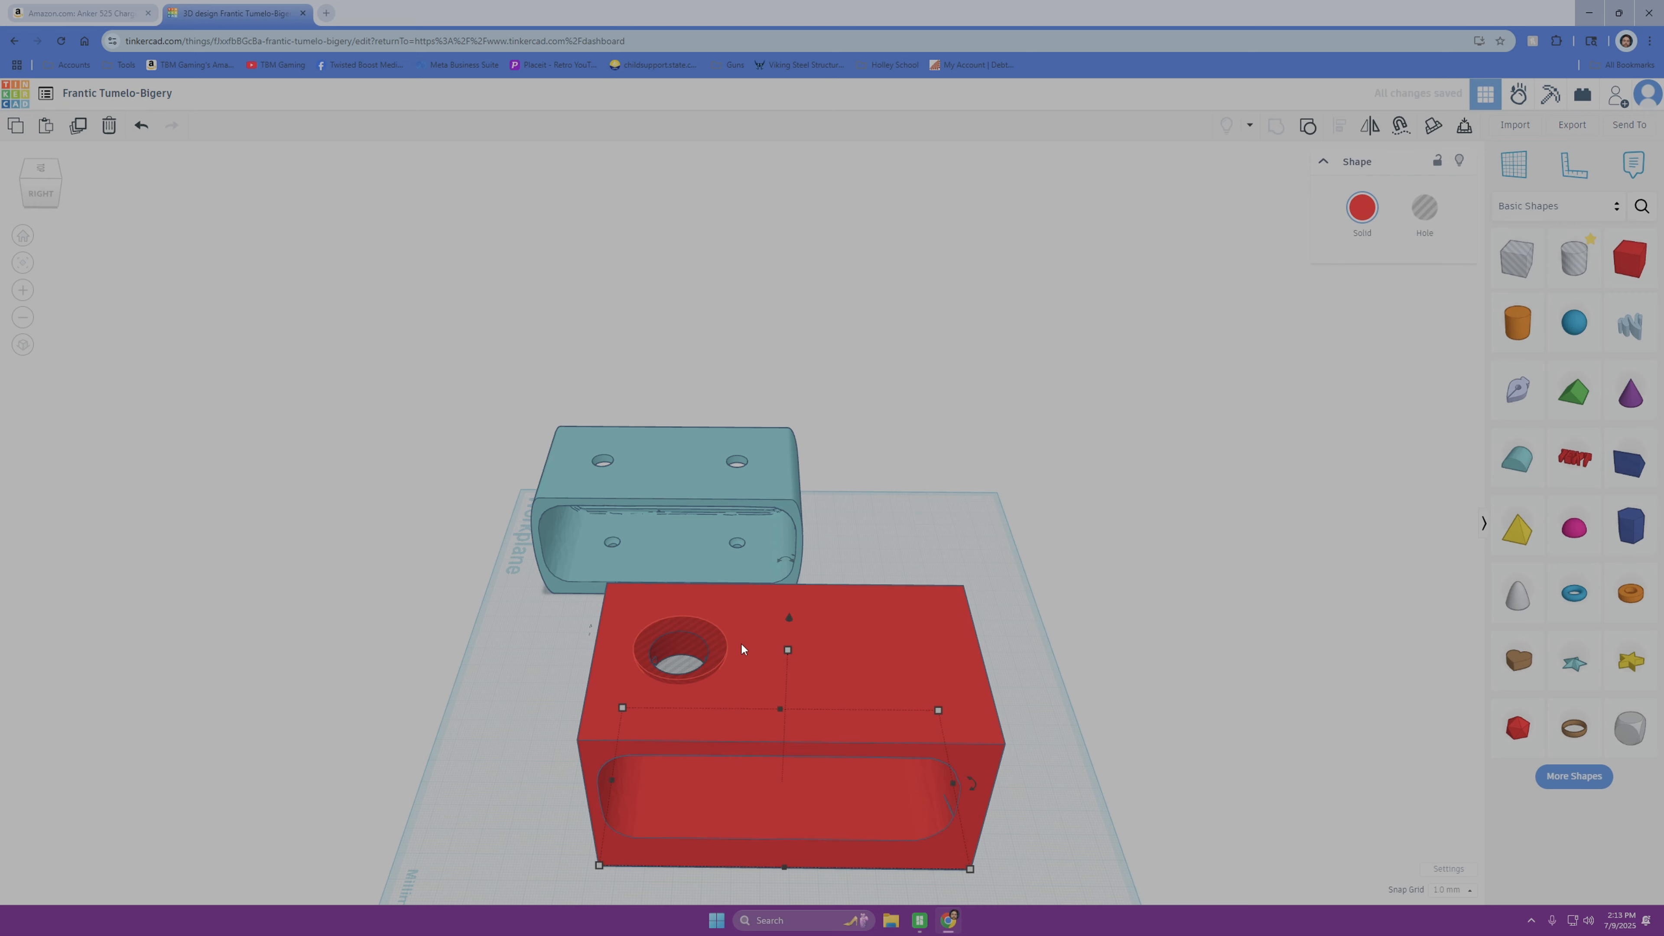
scroll(742, 649, "up", 10)
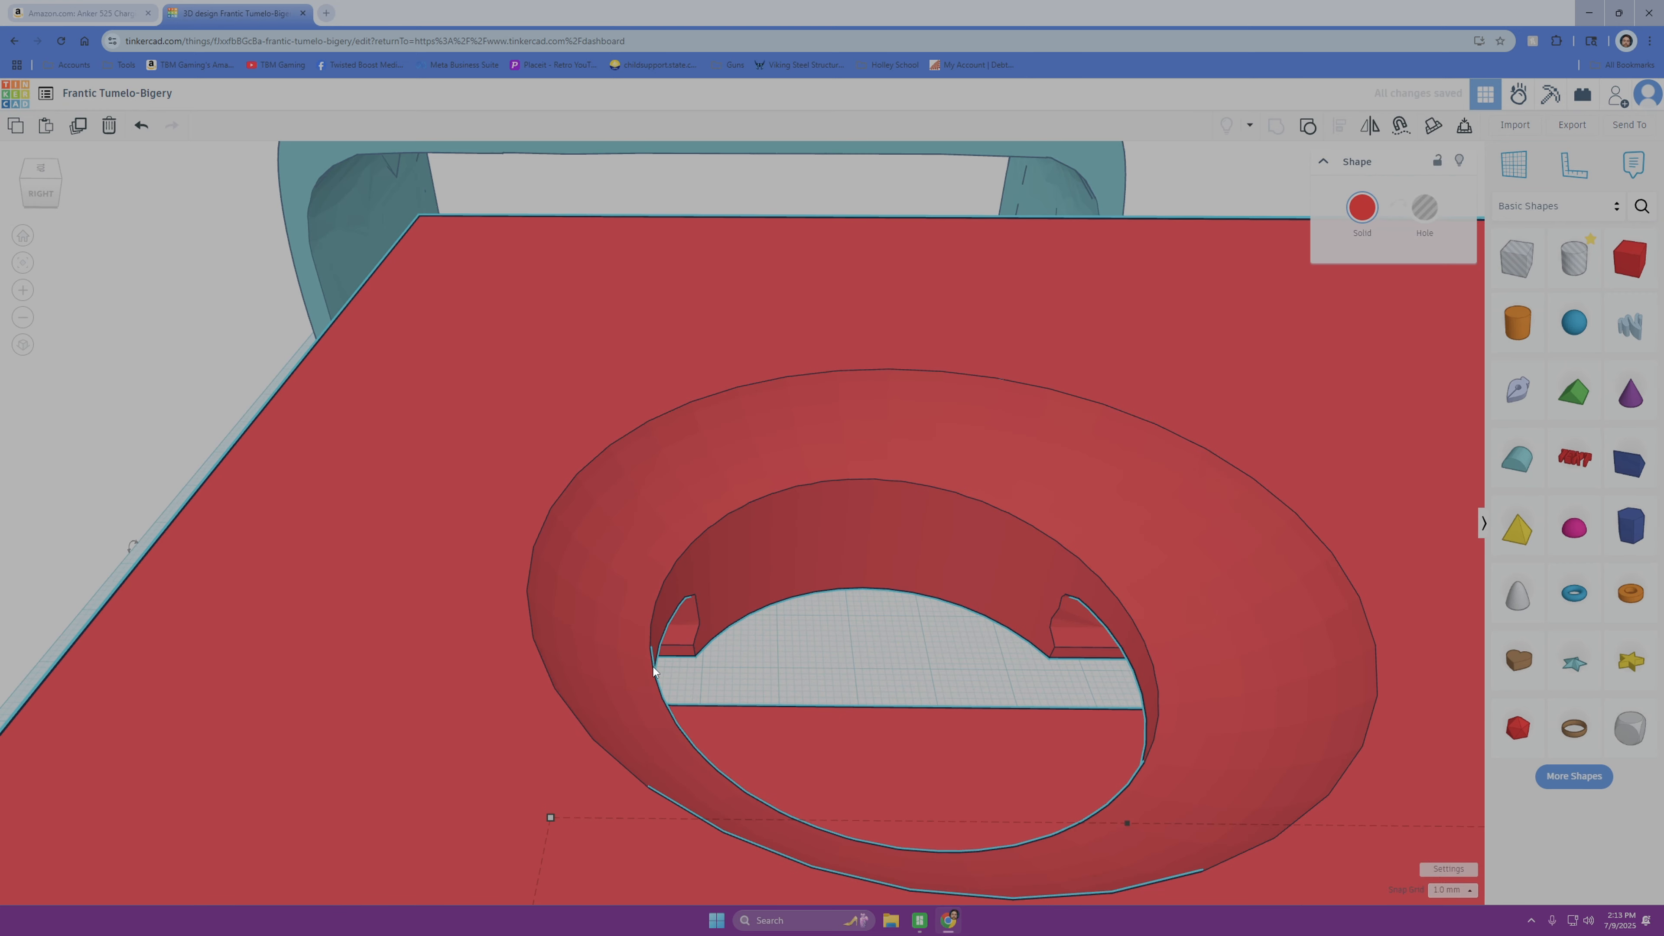
scroll(654, 670, "down", 4)
left_click(295, 725)
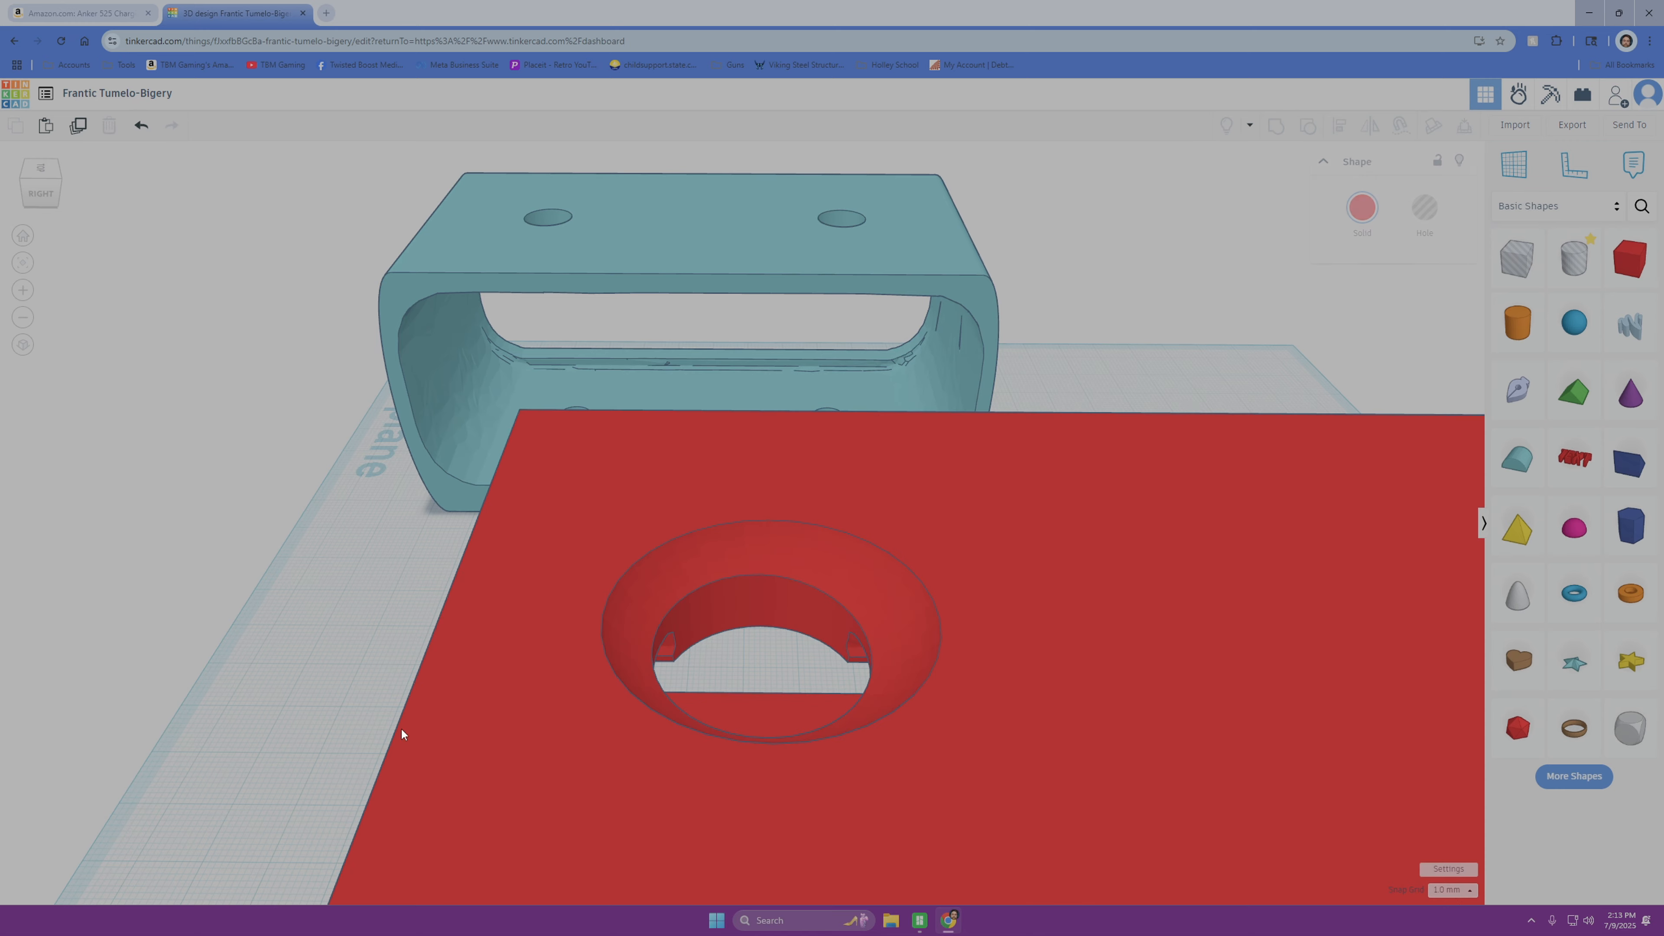
right_click_drag(348, 752, 372, 698)
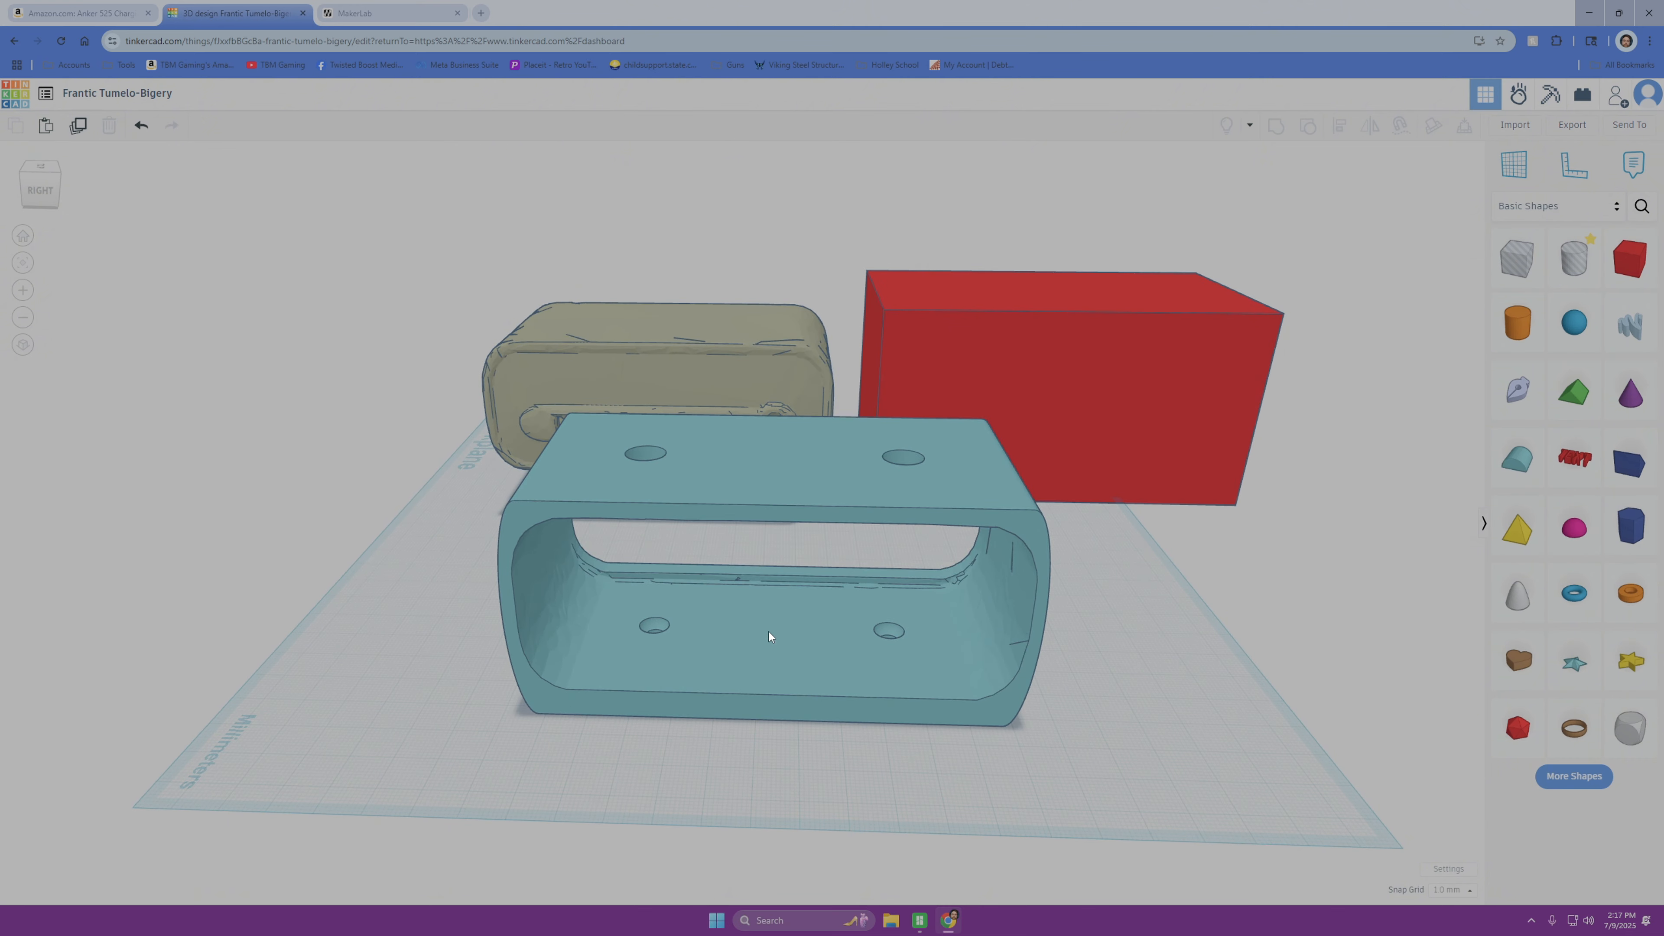
Step: Show the export options for only the selected teal mount and close them without downloading a file
left_click(768, 631)
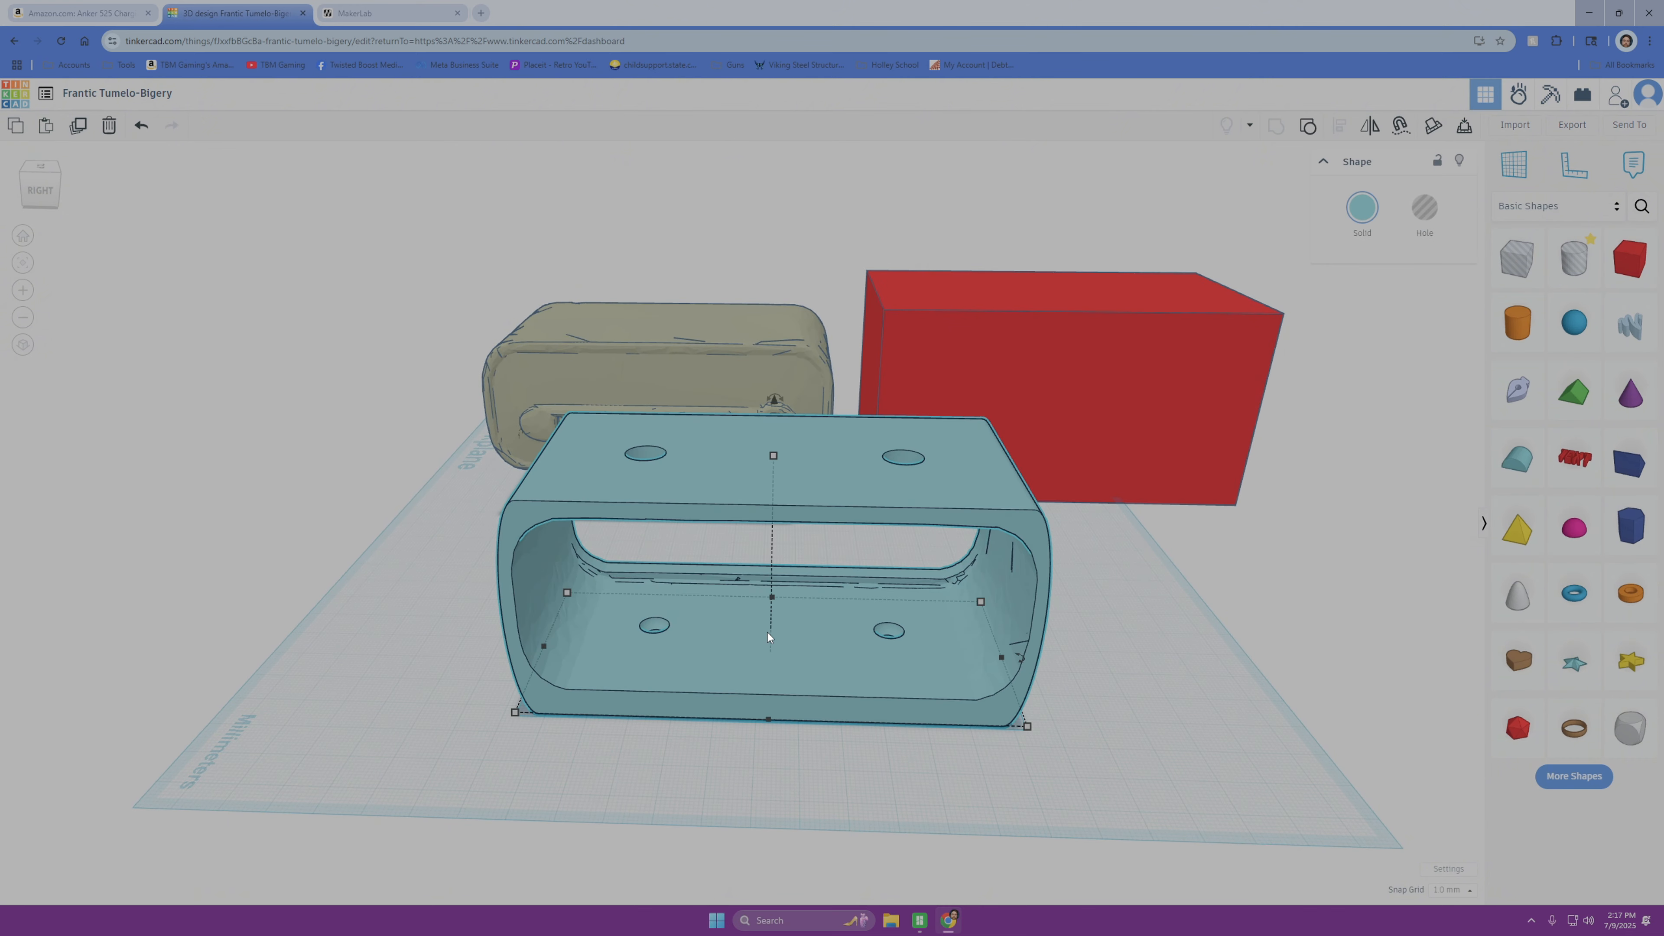
left_click(1571, 125)
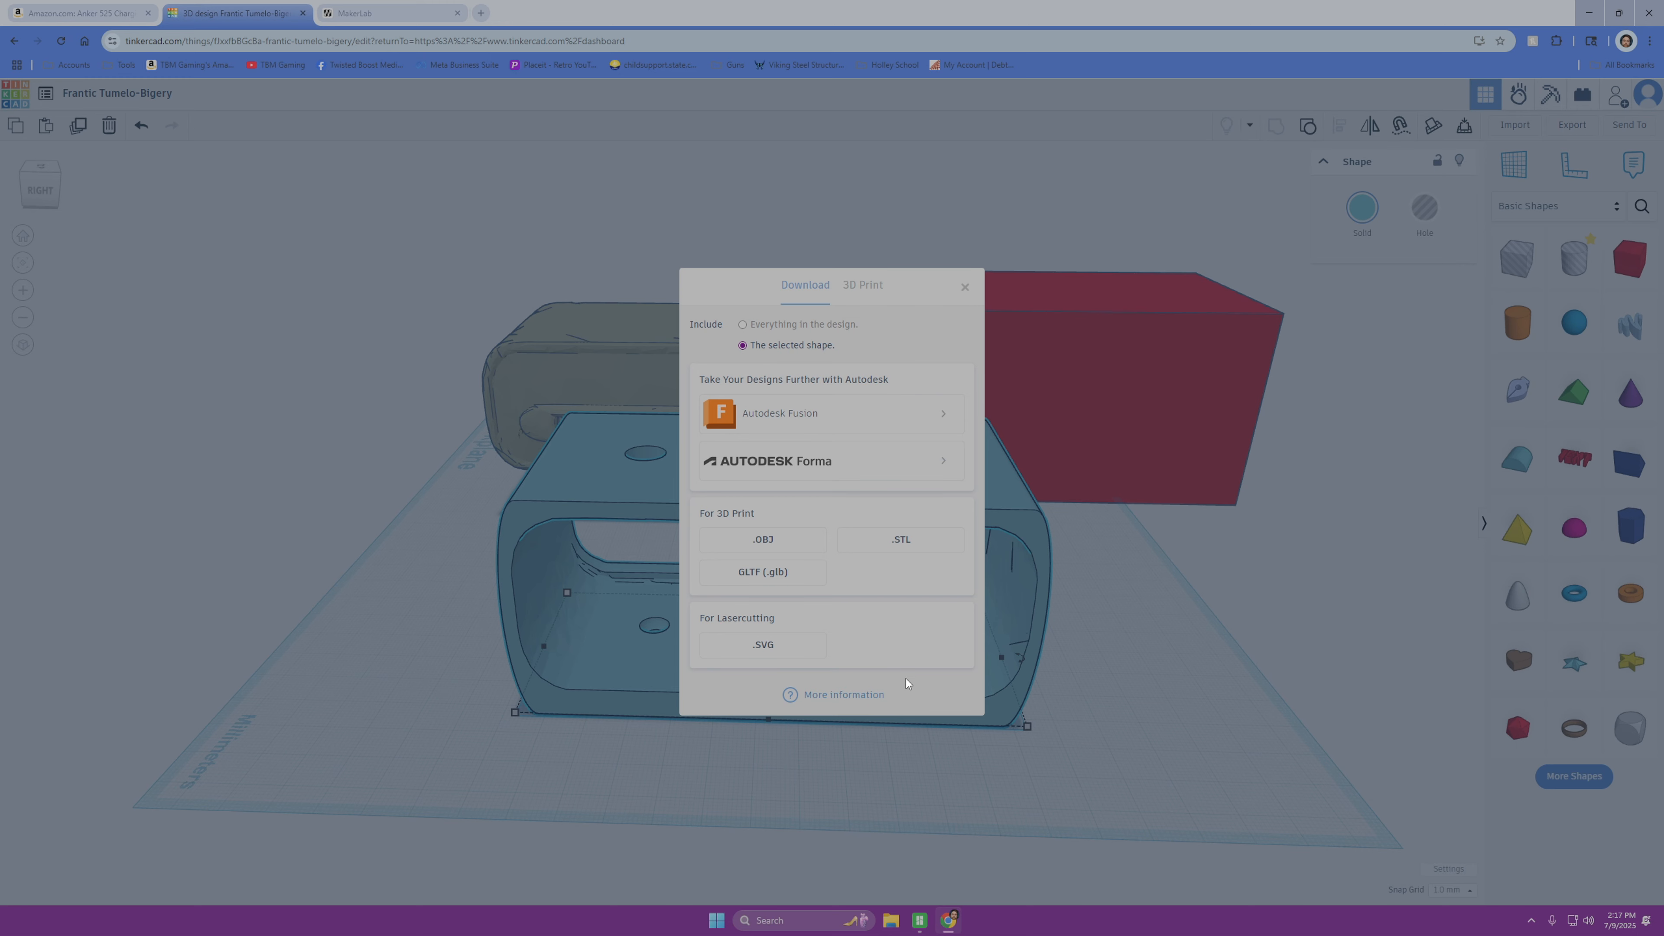
left_click(964, 290)
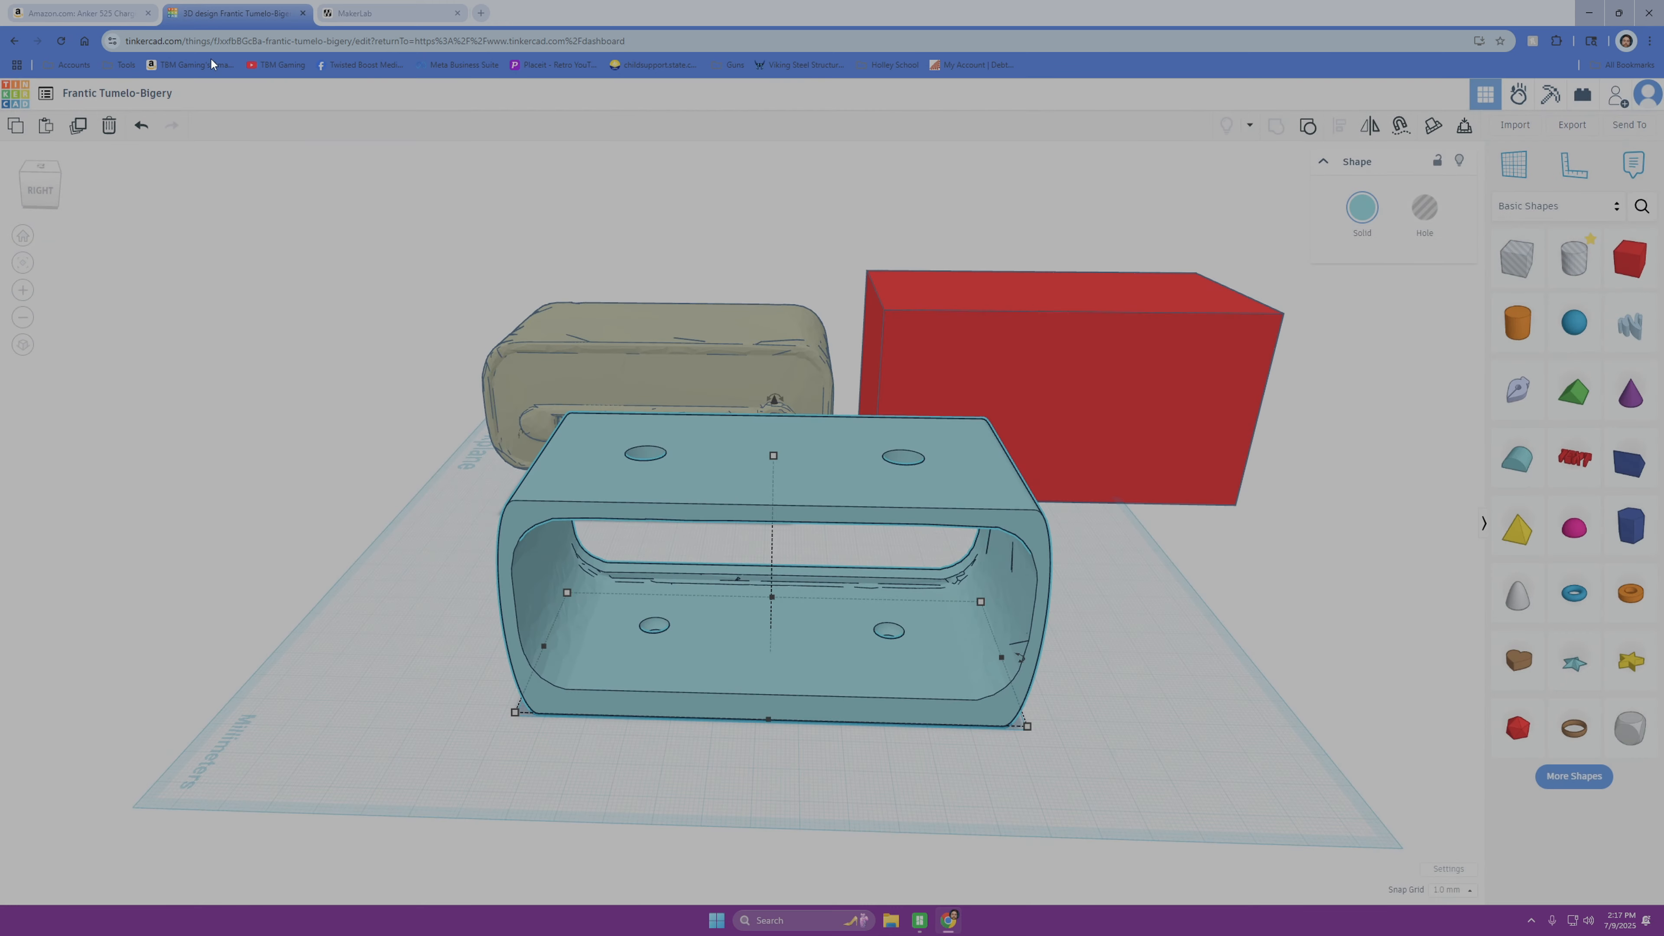
Step: Switch to Bambu Studio and measure the distance across the imported mount's opening between its two inner side walls
left_click(929, 920)
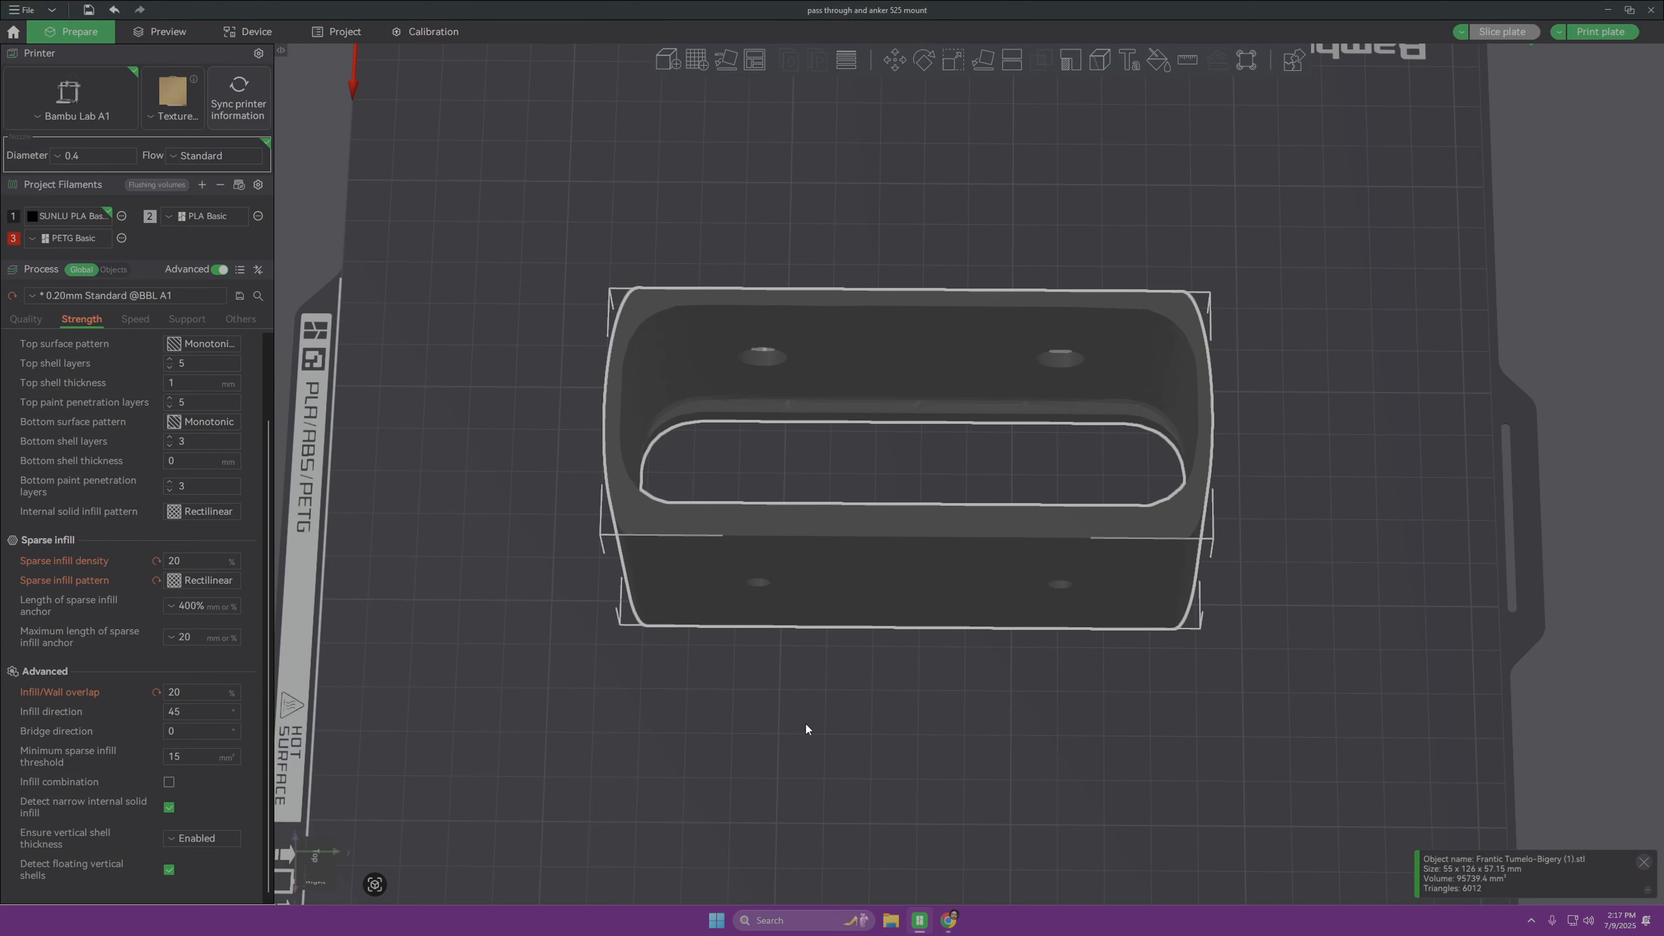
scroll(632, 363, "down", 5)
left_click_drag(786, 616, 970, 570)
scroll(917, 586, "up", 3)
left_click(1186, 60)
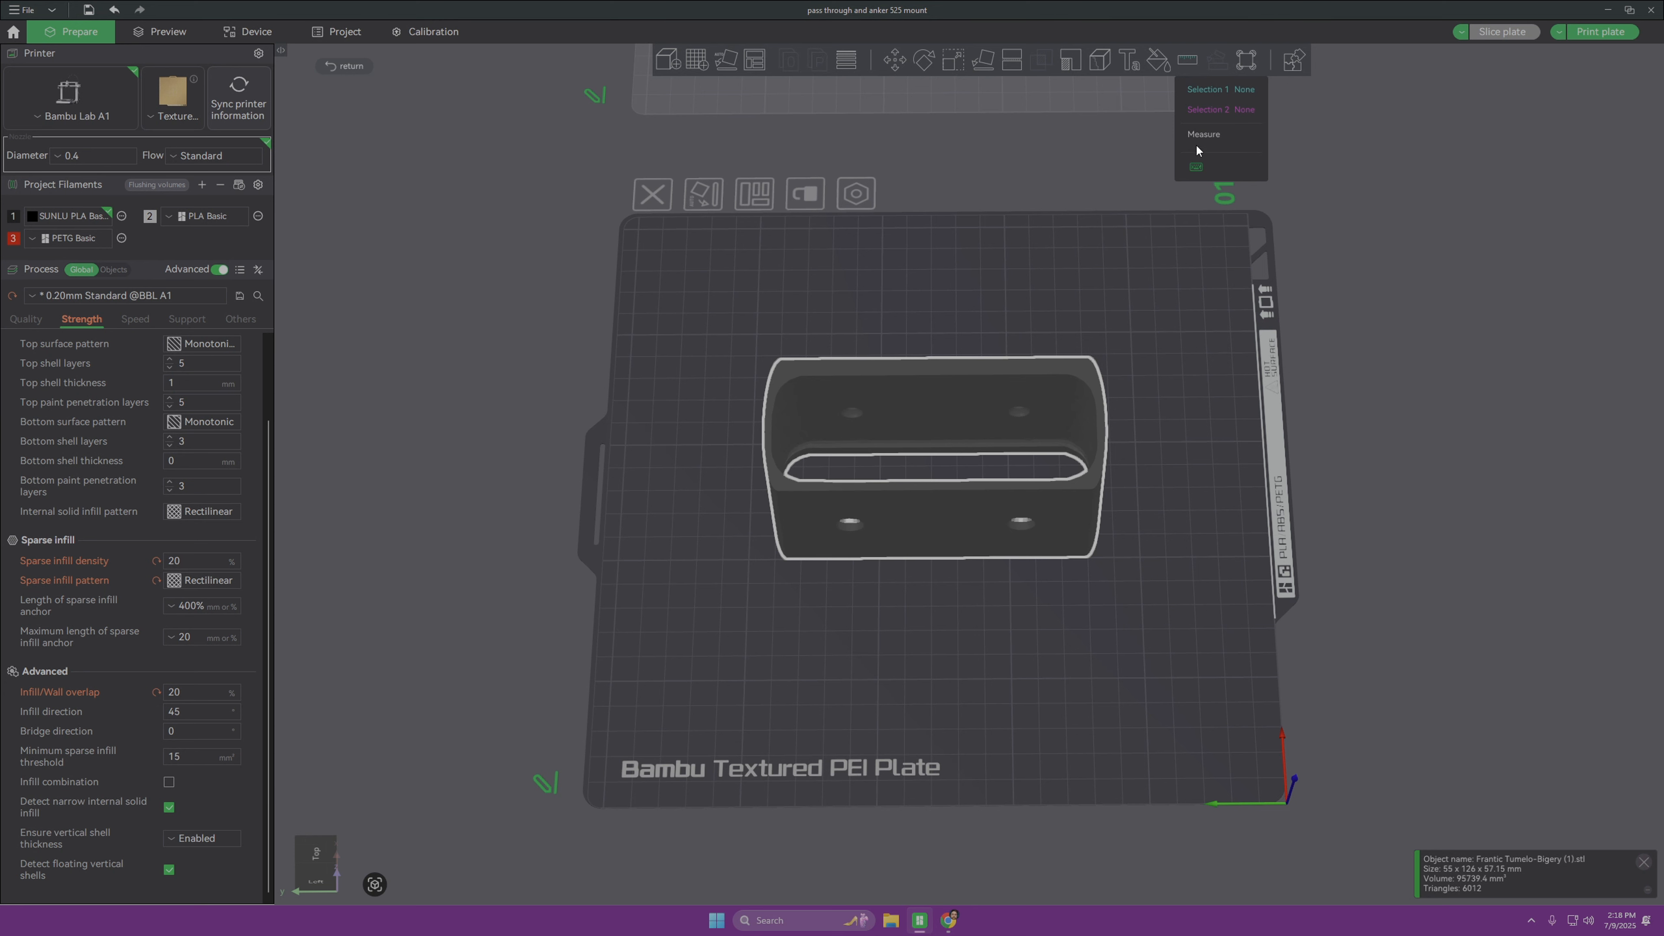
left_click(772, 420)
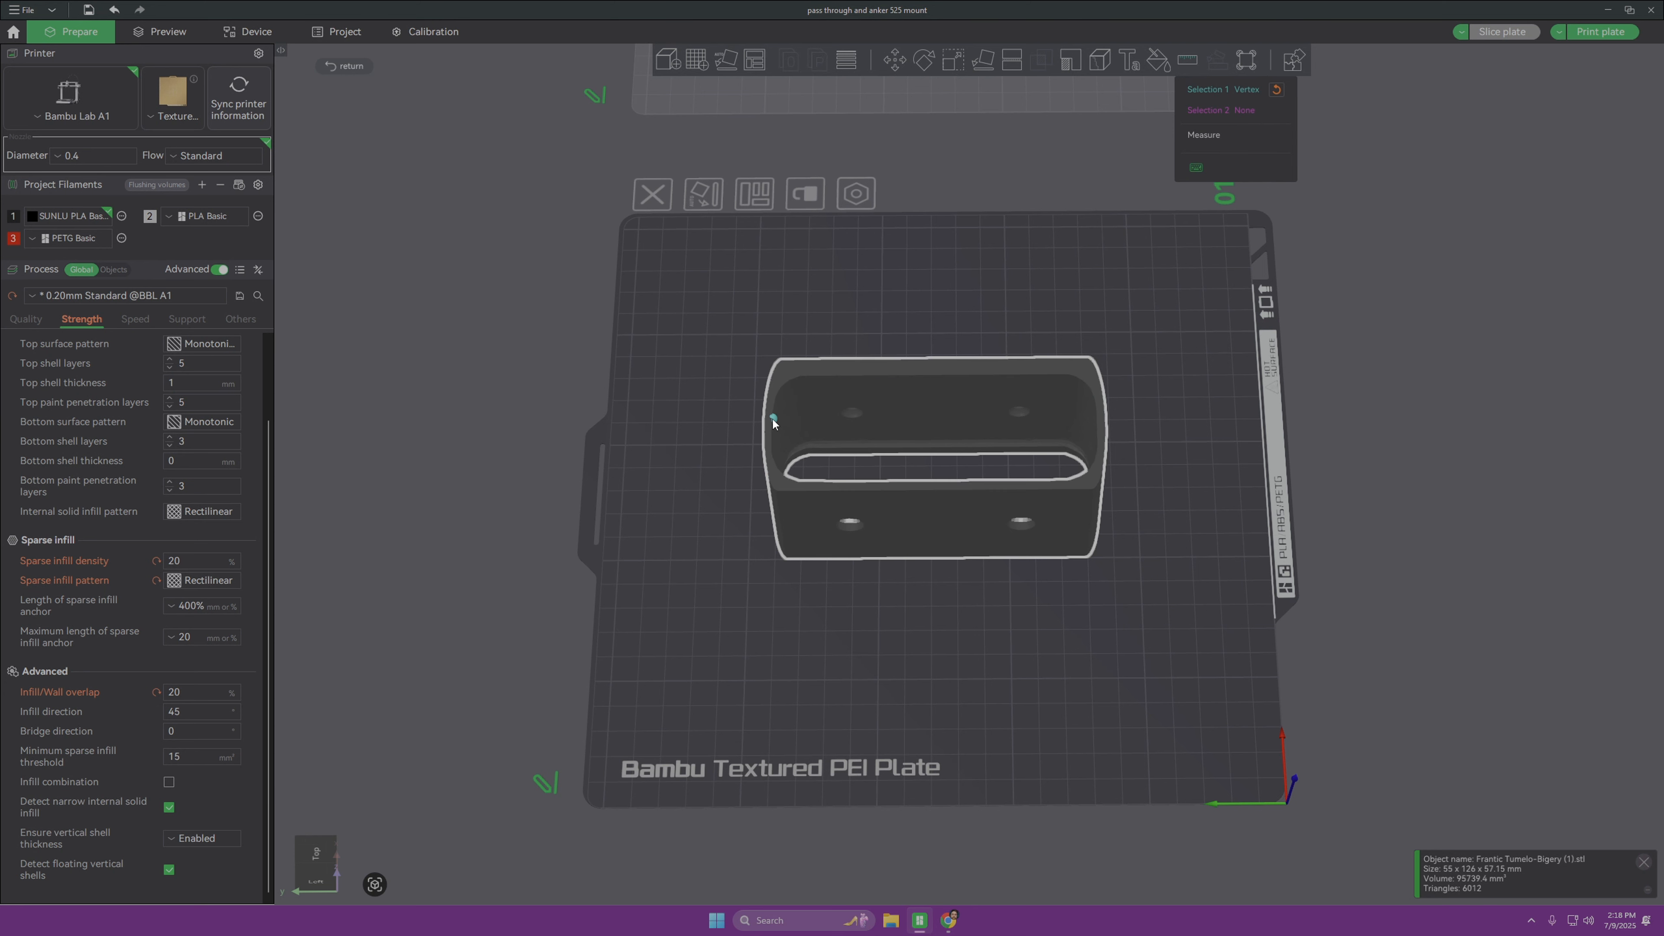
left_click(1098, 426)
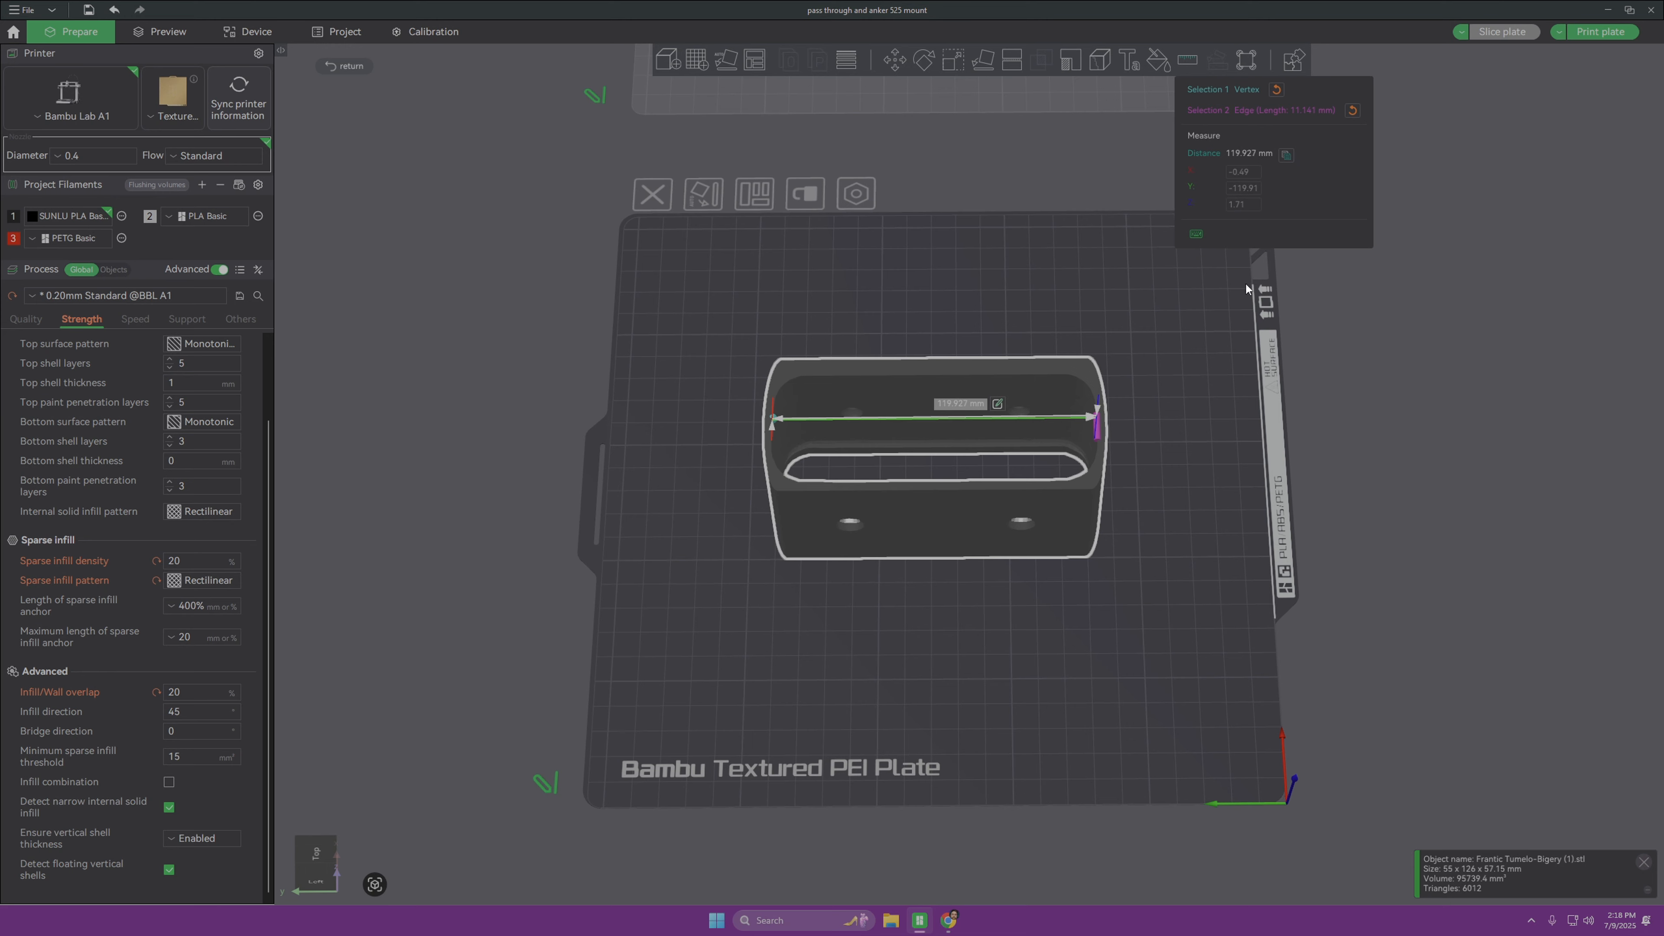
Step: Check the mount's scale percentages and dimensions with the Scale tool and view the deselected part on the plate
left_click_drag(1149, 523, 1152, 550)
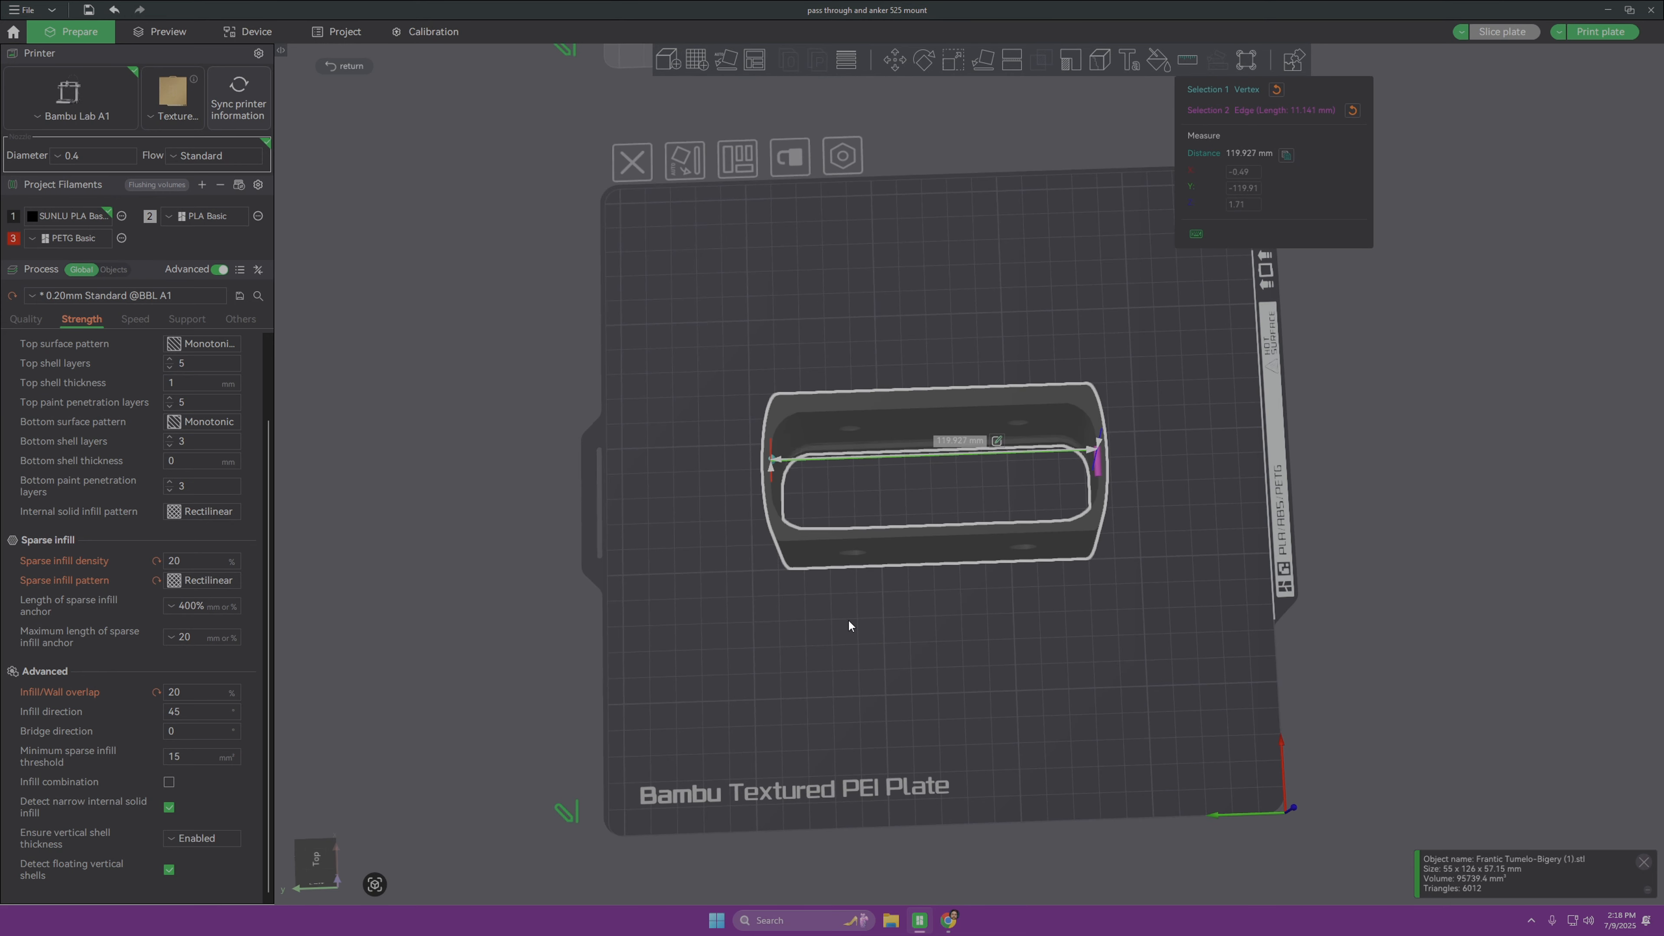
left_click(947, 63)
scroll(912, 598, "up", 6)
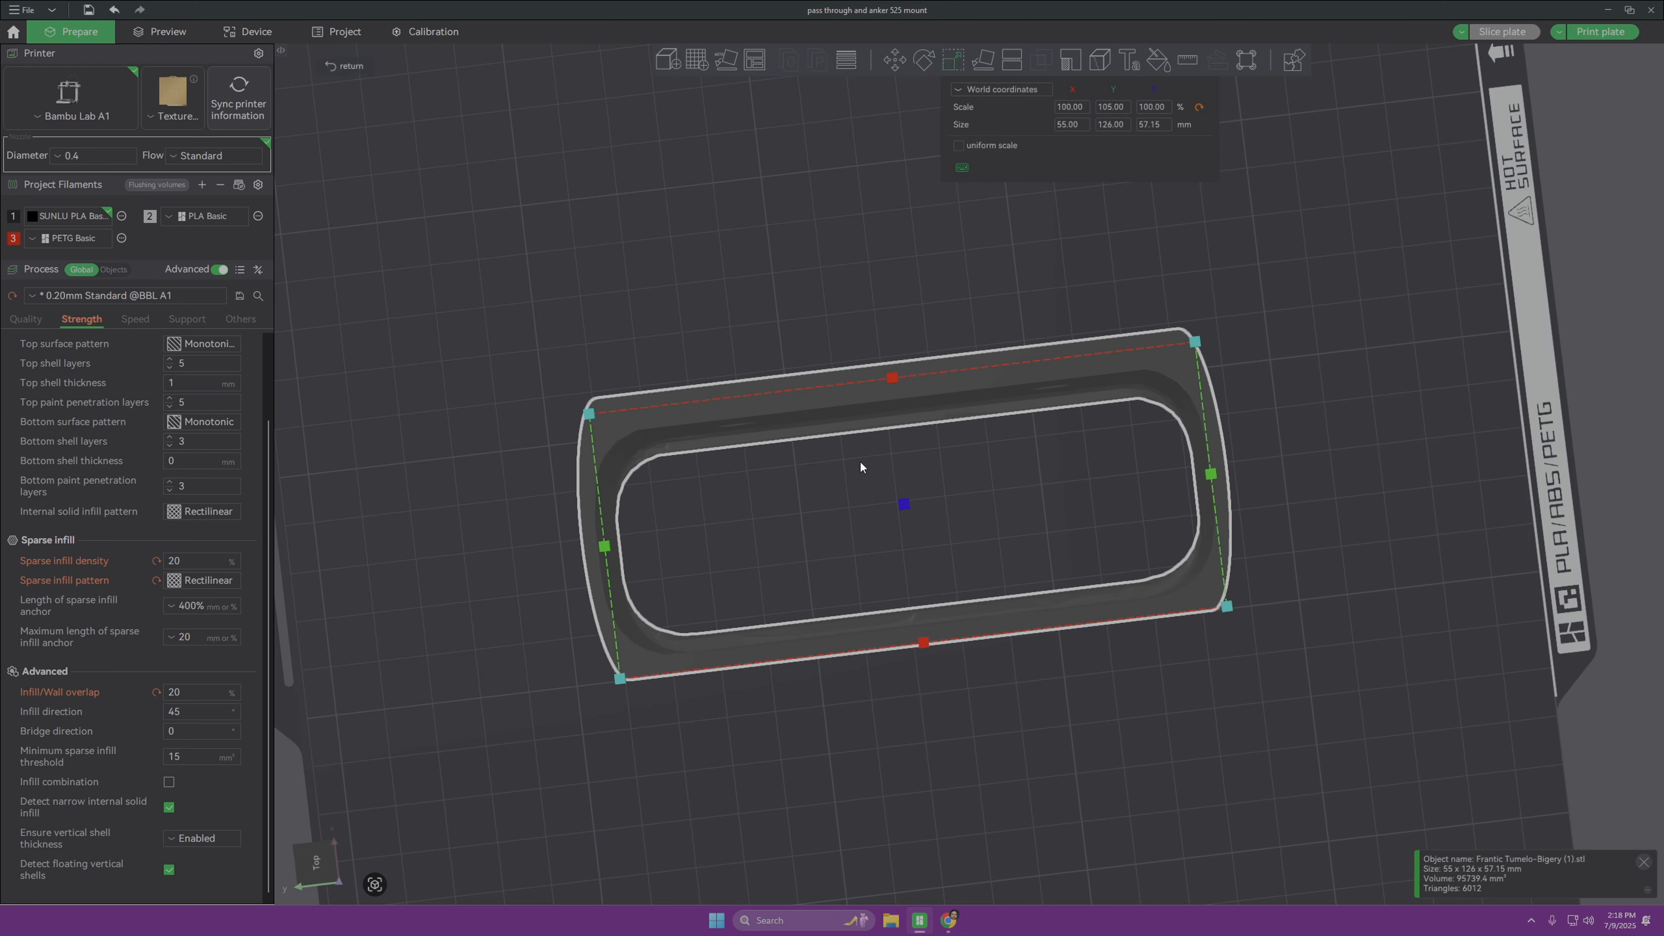
mouse_move(957, 539)
left_mouse_down()
mouse_move(958, 524)
mouse_move(1107, 511)
mouse_move(941, 527)
mouse_move(947, 502)
mouse_move(942, 529)
left_mouse_up()
scroll(942, 529, "down", 5)
scroll(941, 528, "down", 4)
left_click_drag(910, 694, 826, 675)
left_click(905, 605)
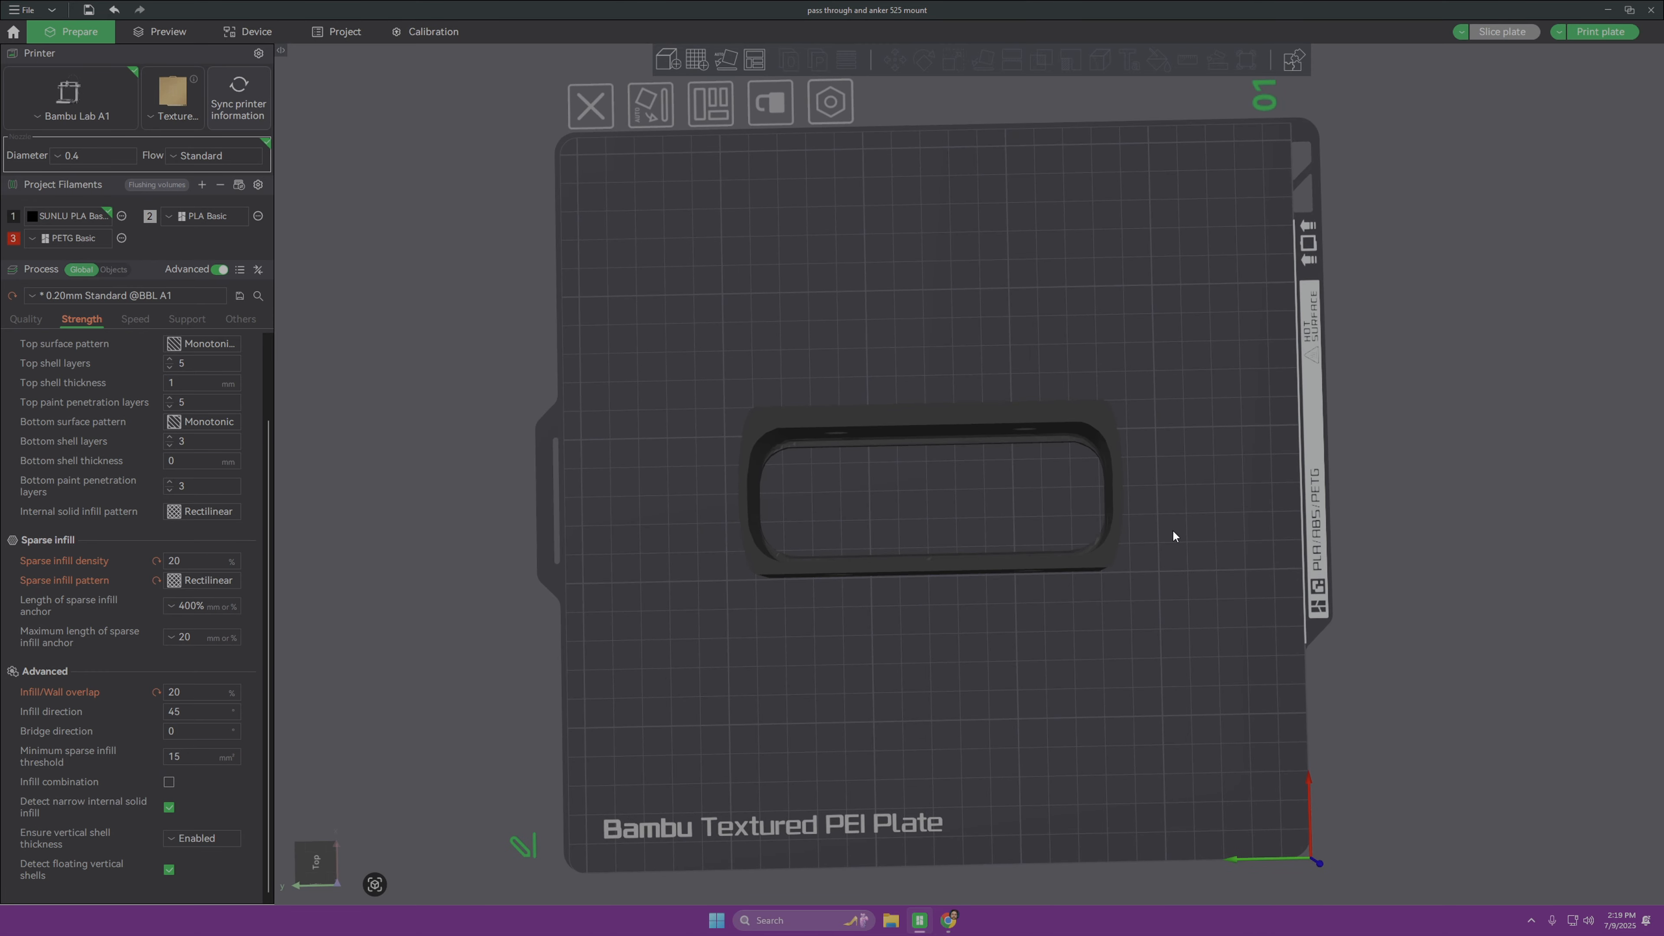
left_click_drag(1172, 536, 1171, 515)
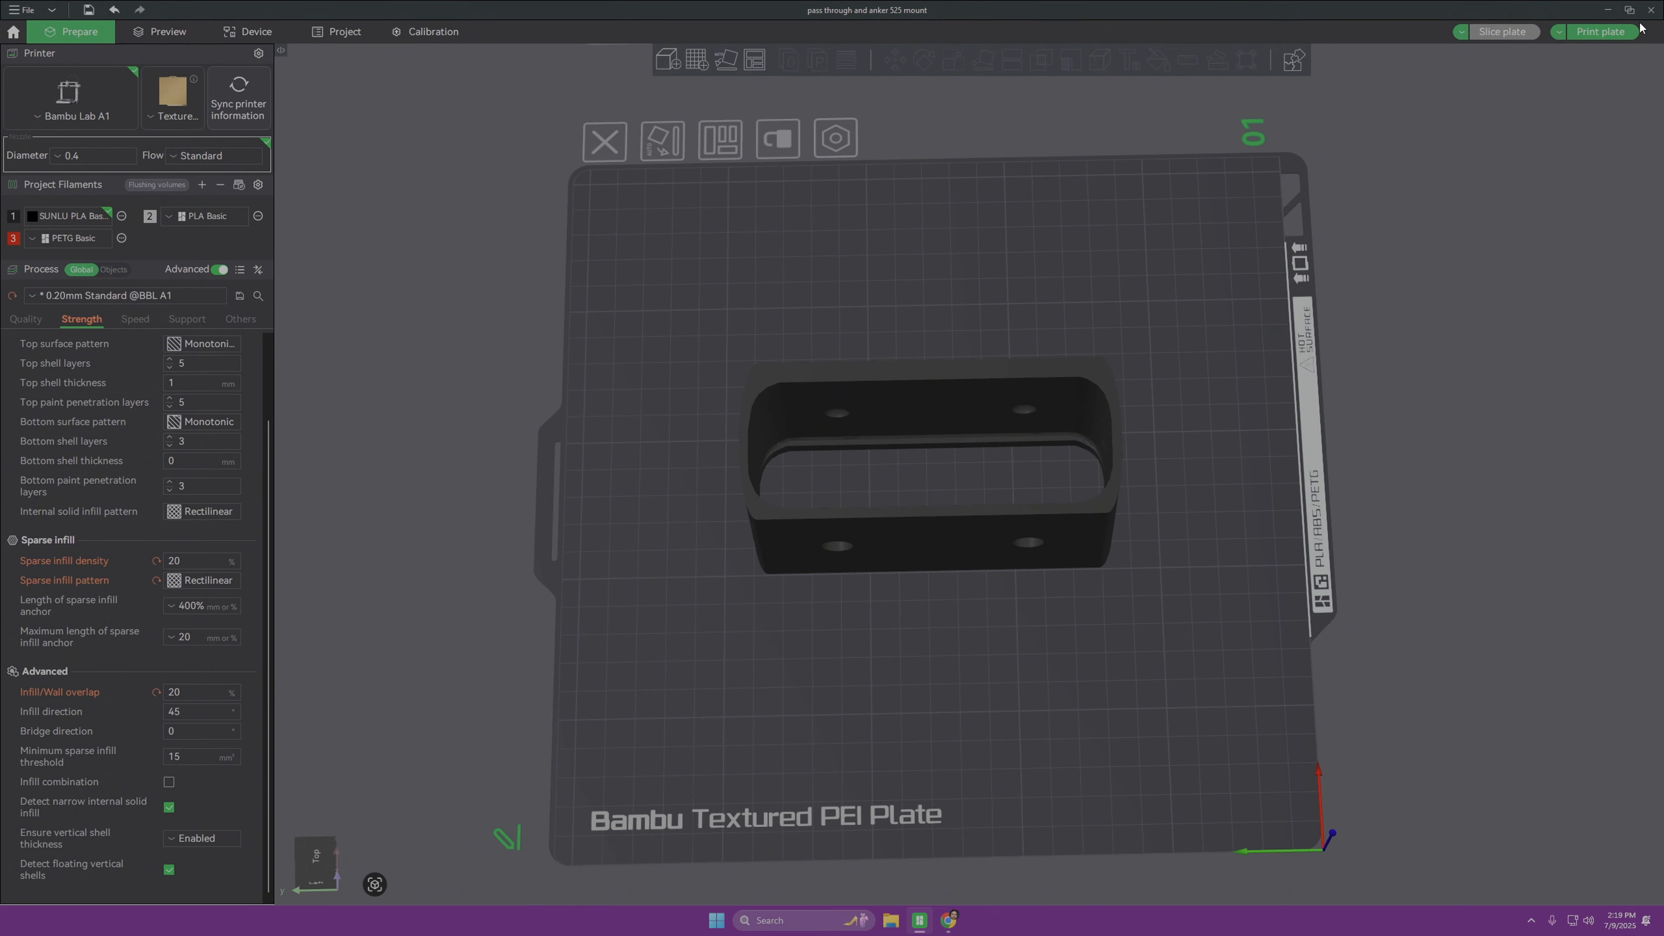